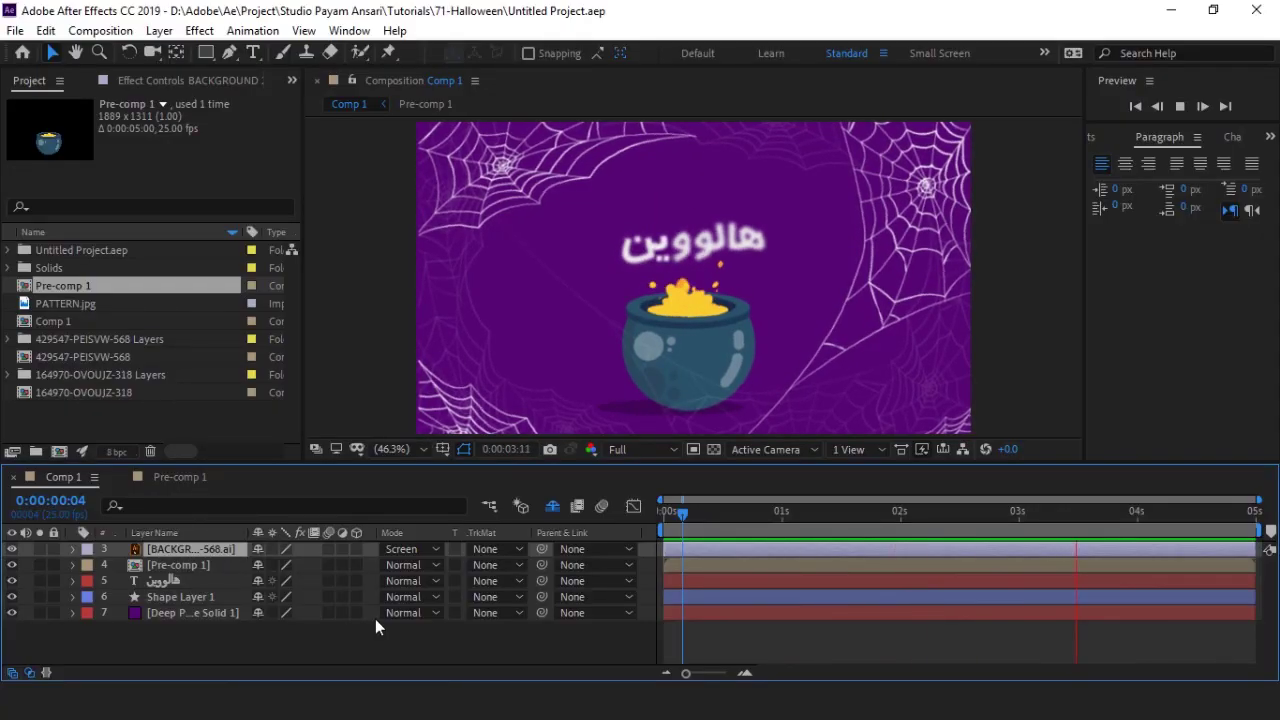
Step: Stop the Halloween cauldron preview and deselect the background layer in the timeline
left_click(1177, 106)
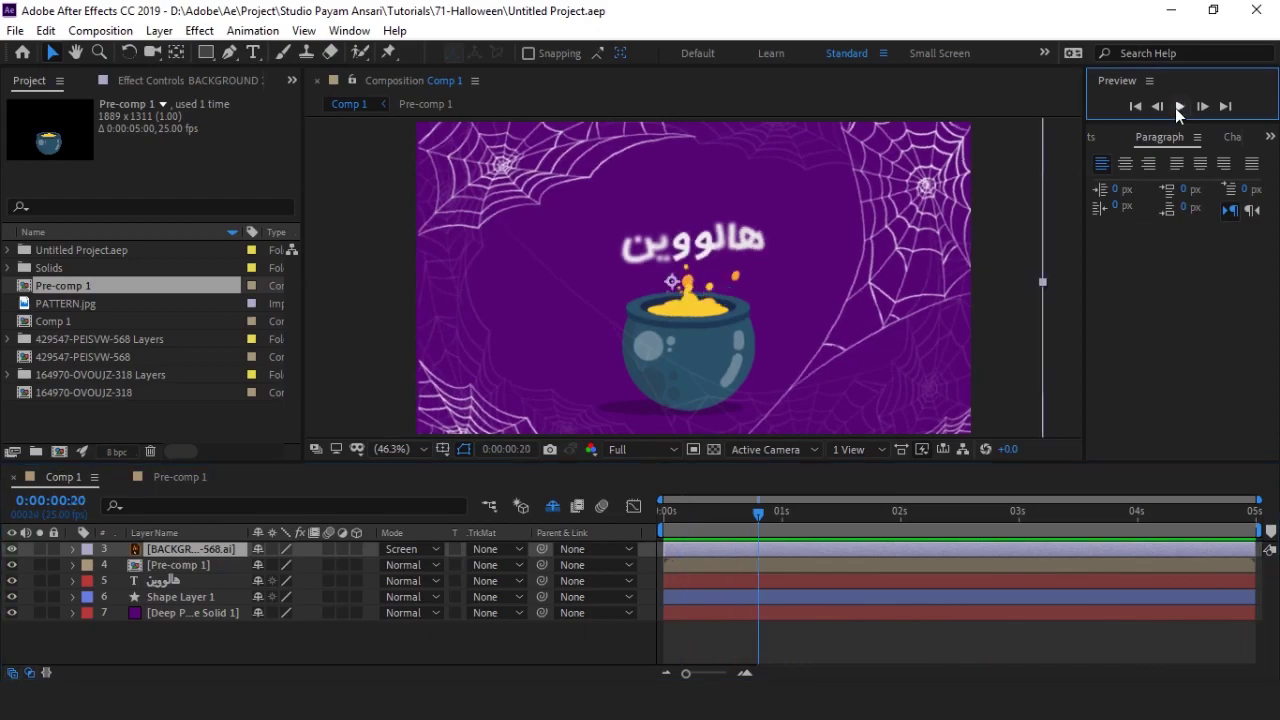
left_click(501, 651)
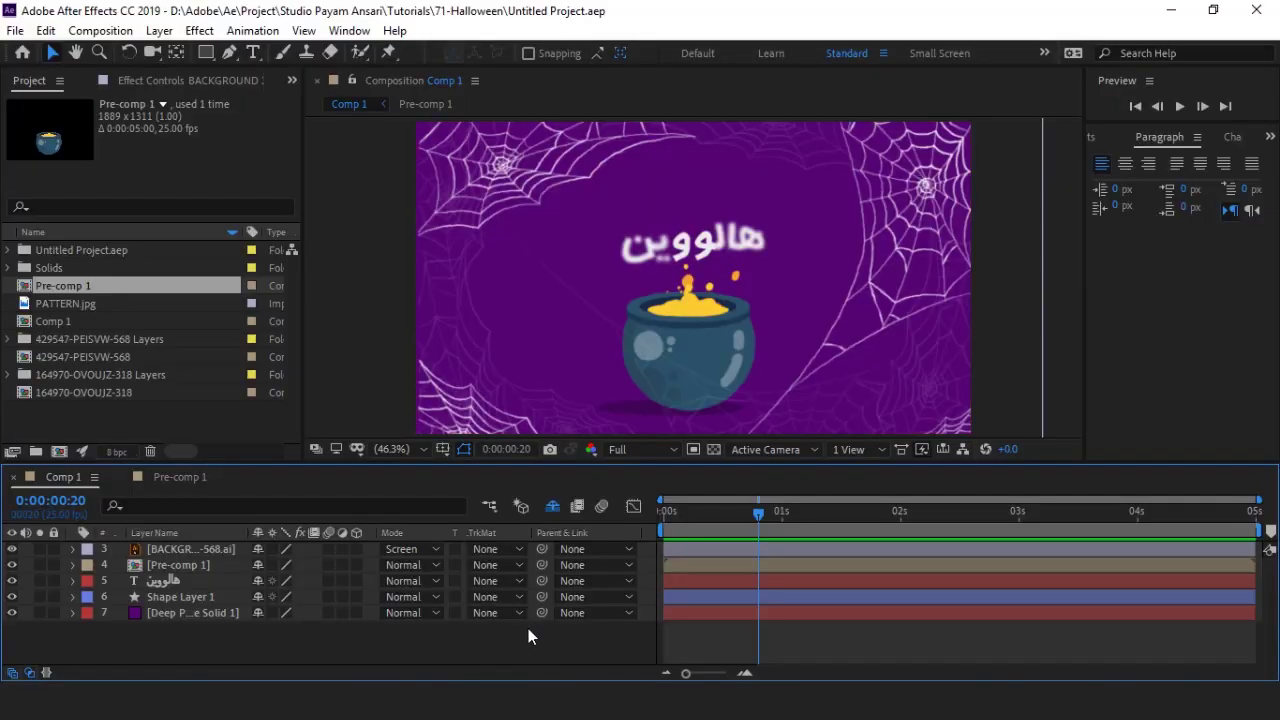
Step: Create Comp 2 with the HDV/HDTV 720 25 preset (1280×720, 25 fps, 5 seconds)
left_click(102, 31)
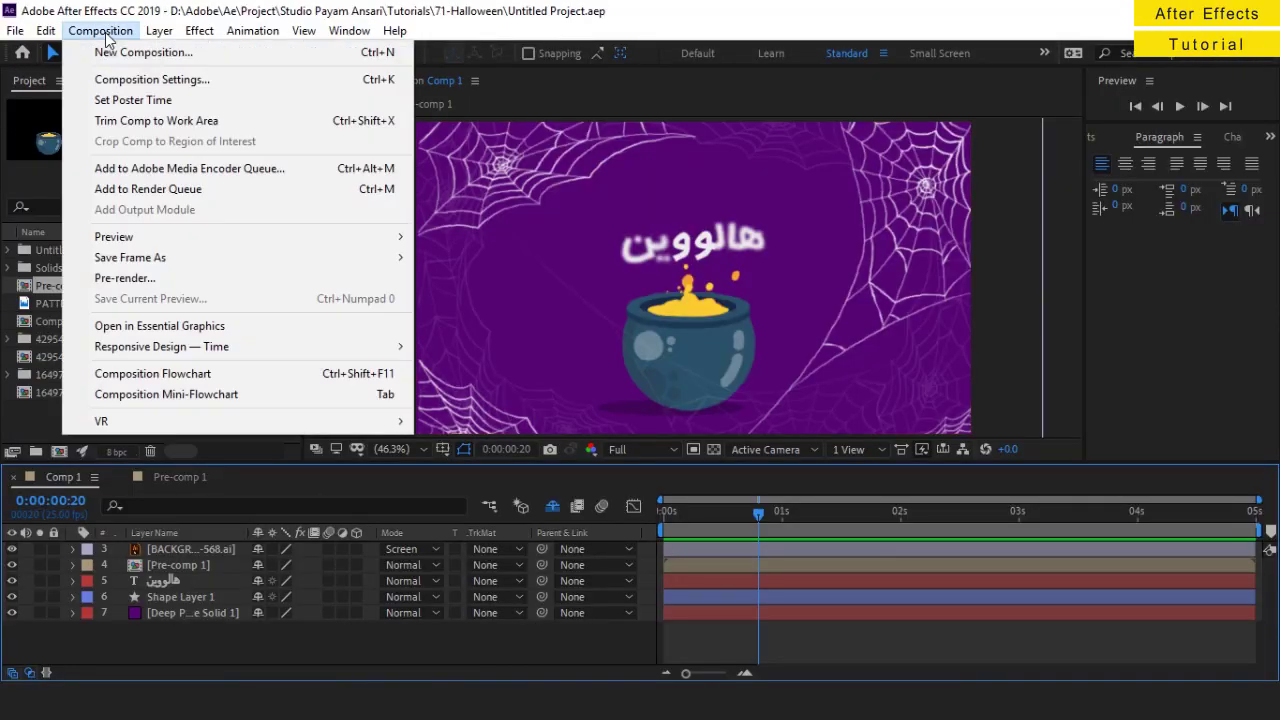
left_click(106, 52)
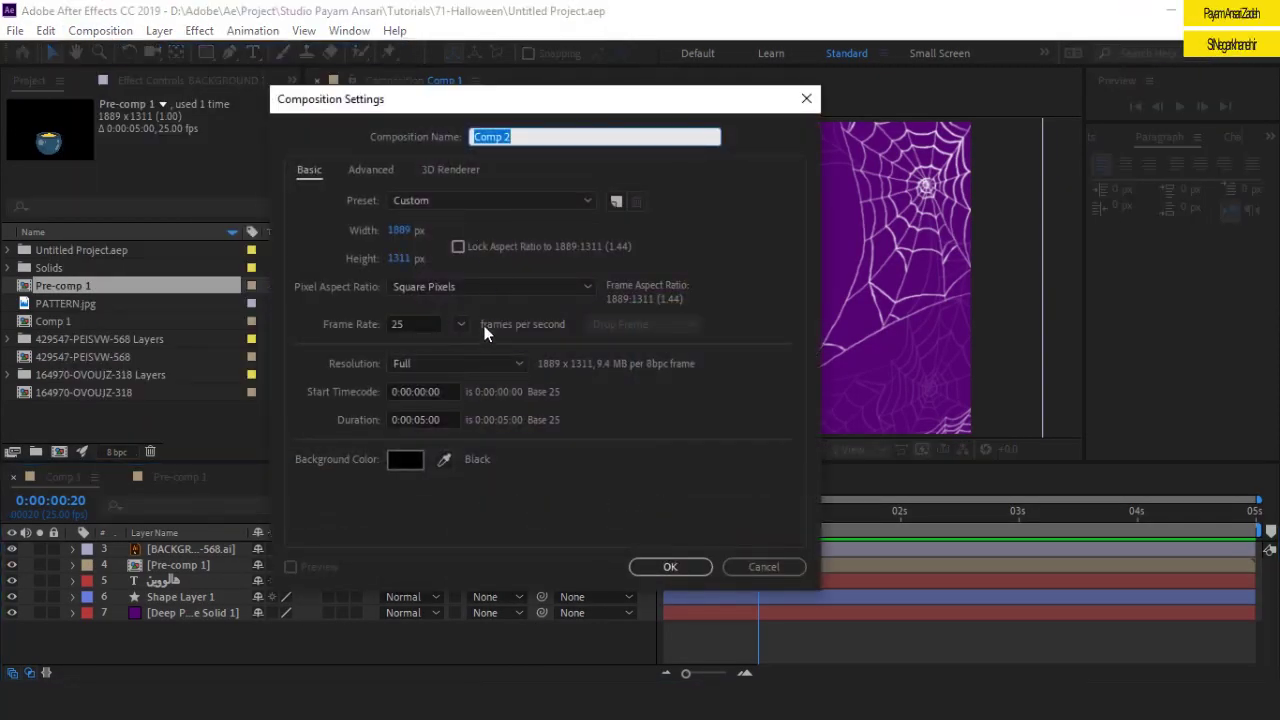
left_click(447, 199)
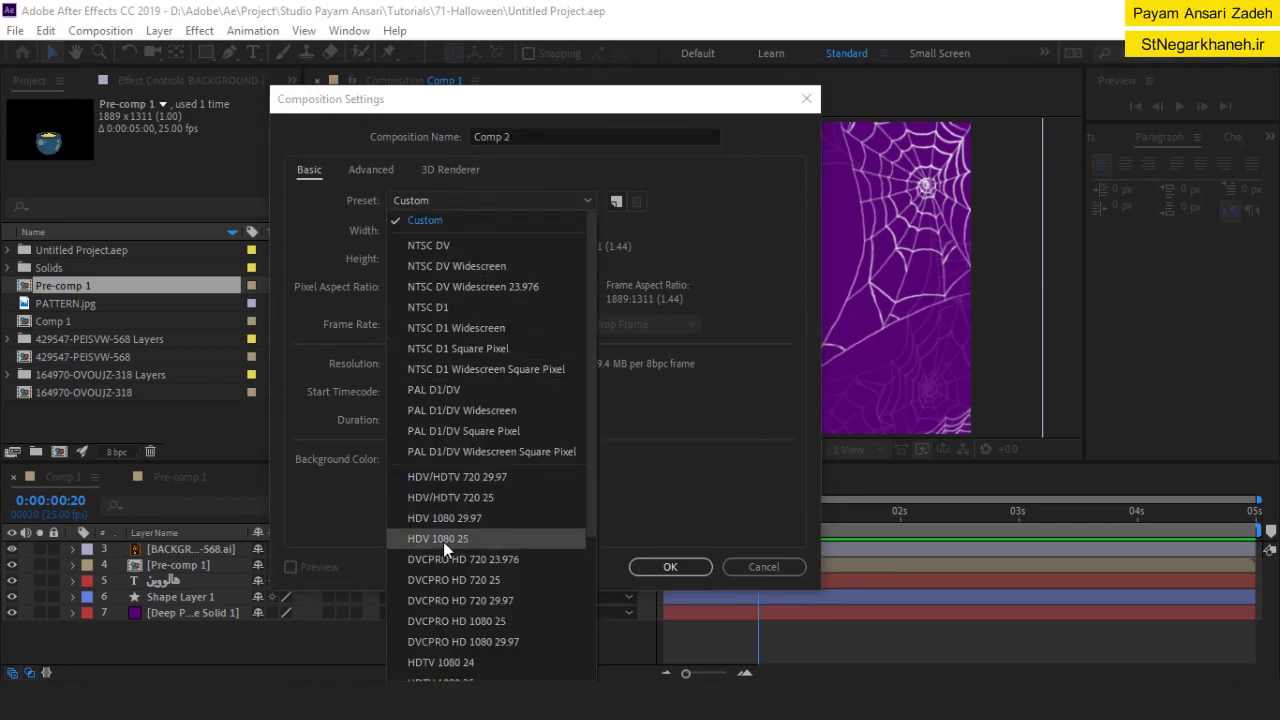
left_click(450, 497)
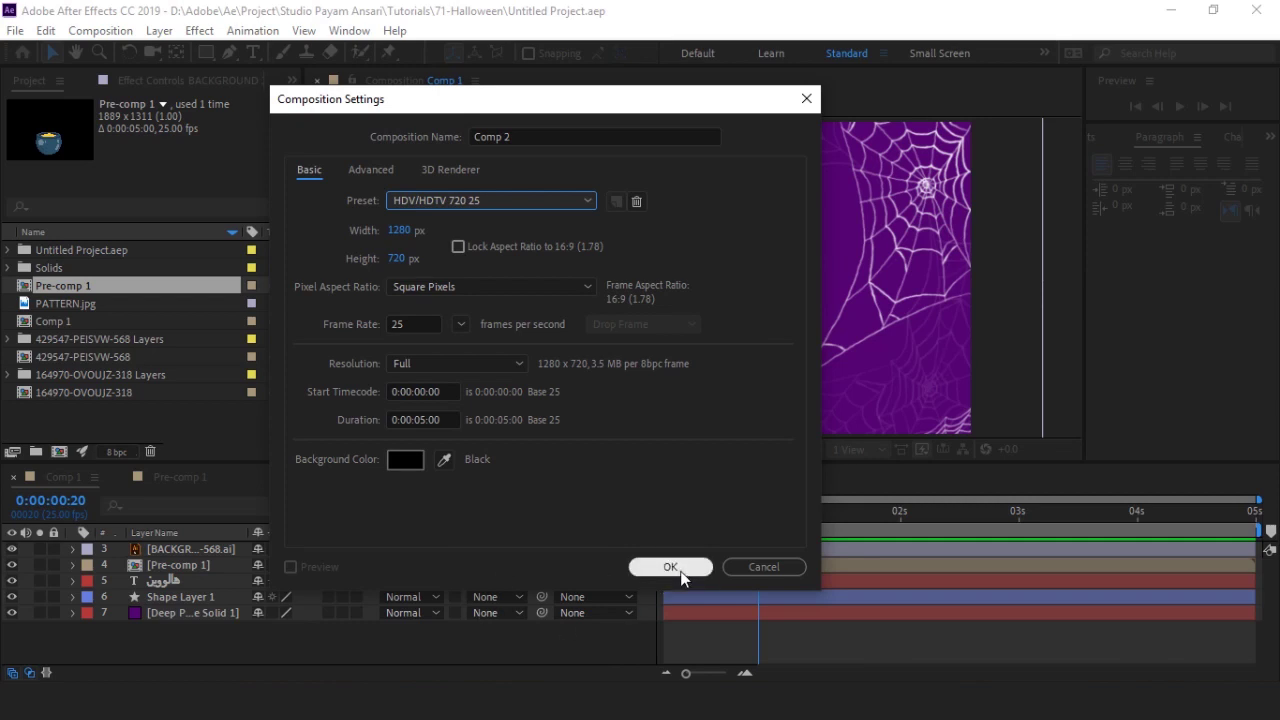
left_click(680, 568)
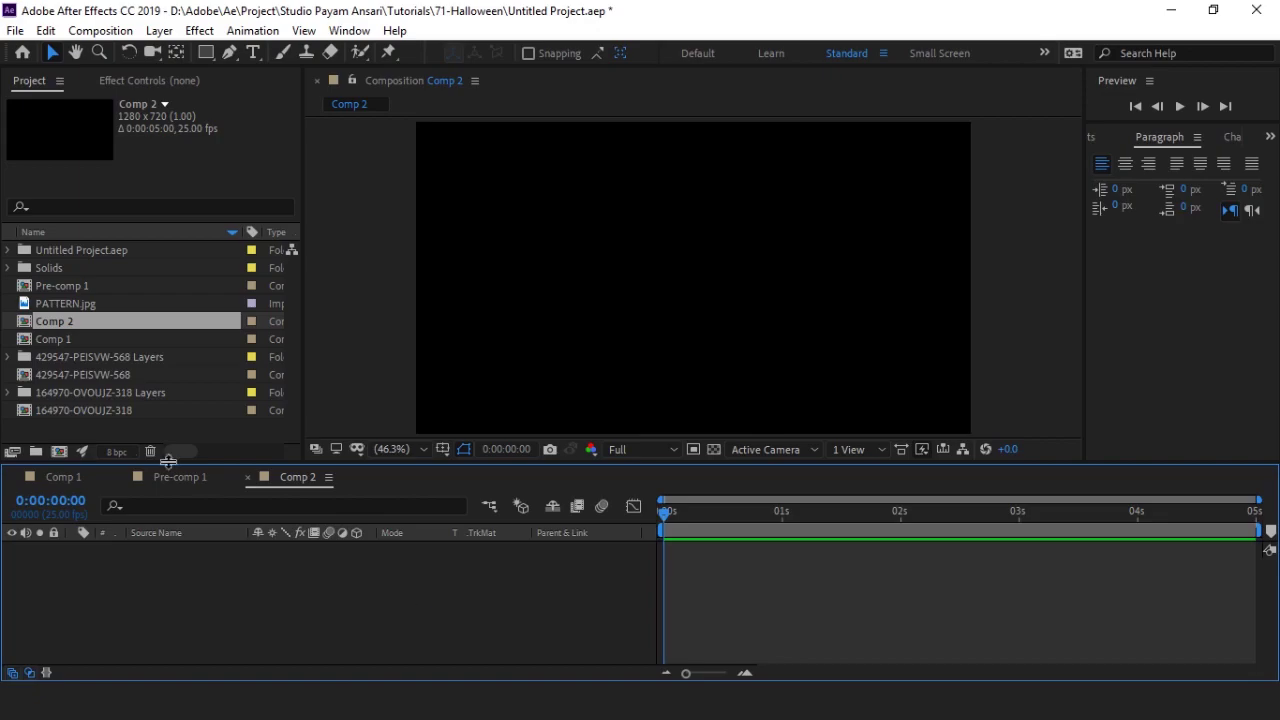
Step: Inspect the Untitled Project.aep folder, then delete it and its contents from the project
left_click(54, 396)
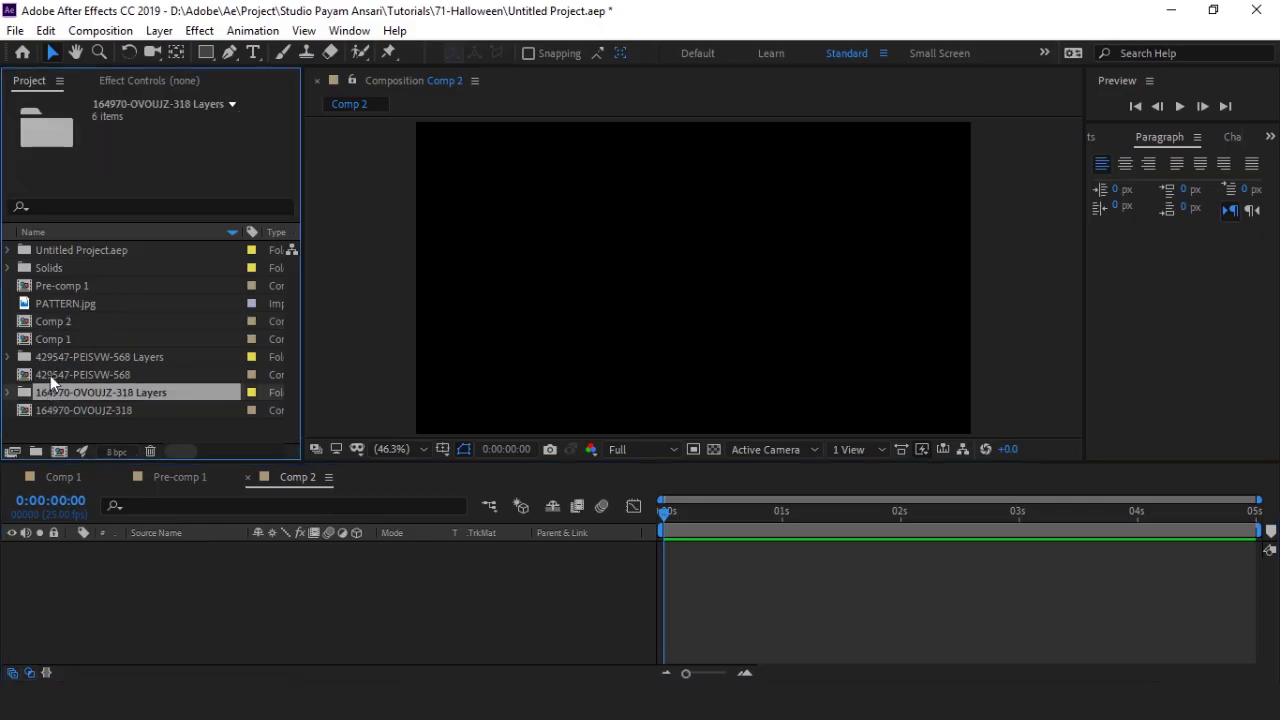
left_click(7, 251)
left_click(8, 251)
left_click(8, 251)
left_click(118, 343)
left_click(129, 355)
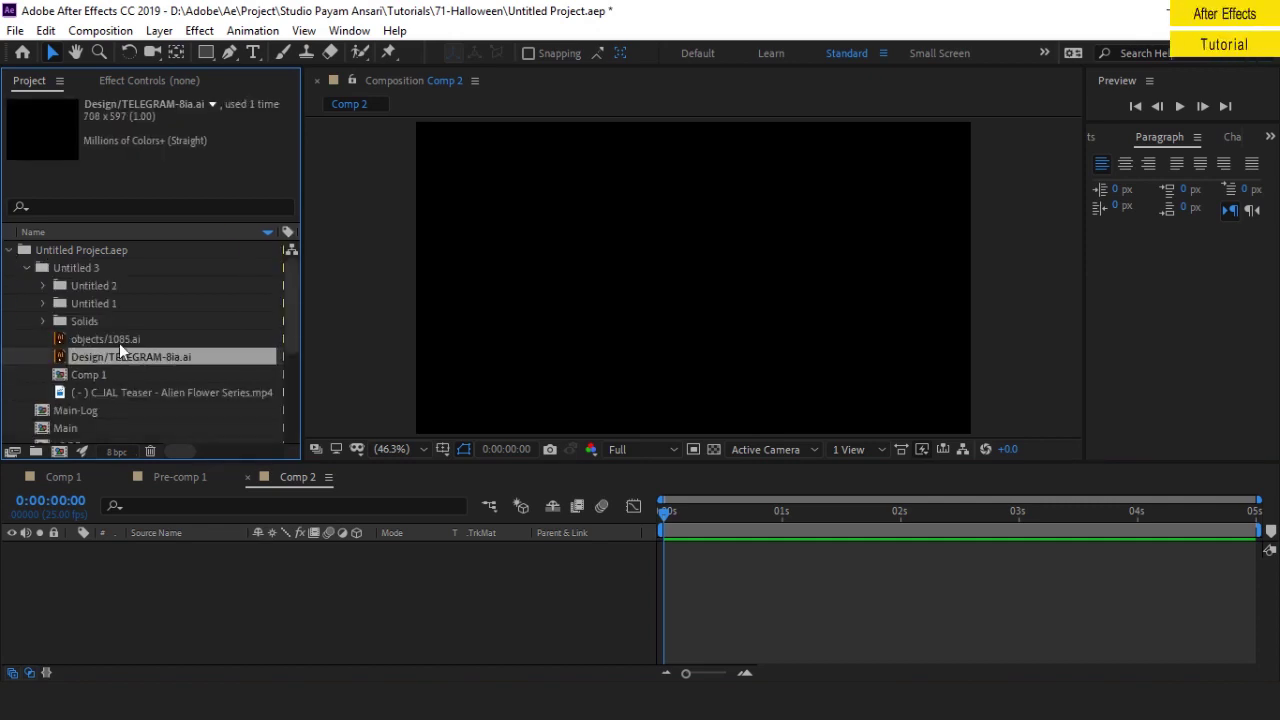
left_click(8, 251)
double_click(42, 251)
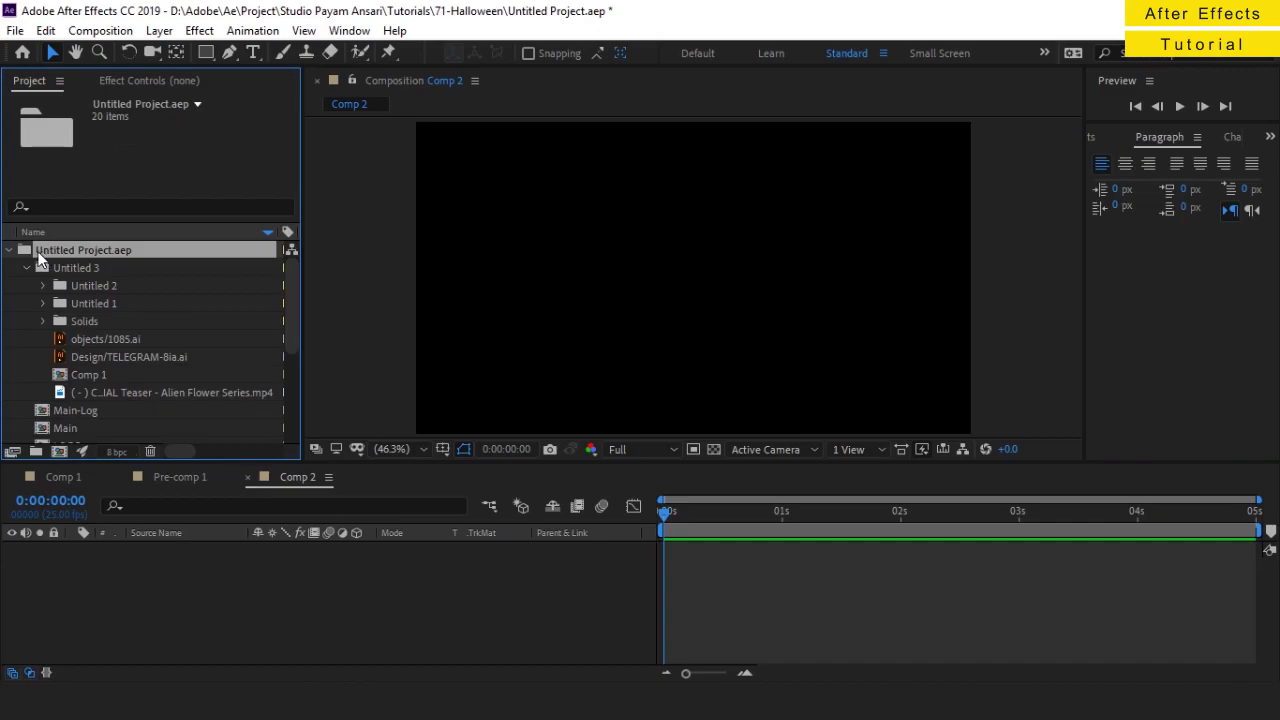
key("Delete")
key("Return")
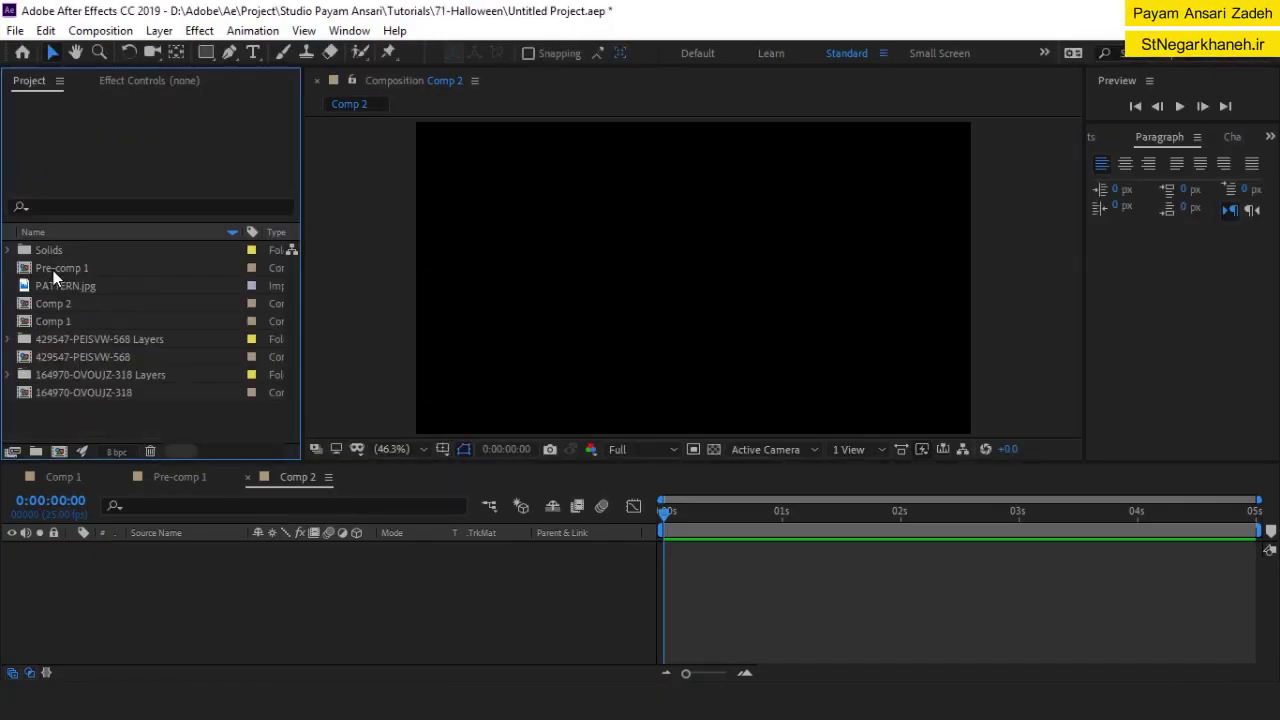
Step: Browse Pre-comp 1, the Solids folder and the 429547-PEISVW-568 Layers background artwork
left_click(53, 270)
left_click(8, 252)
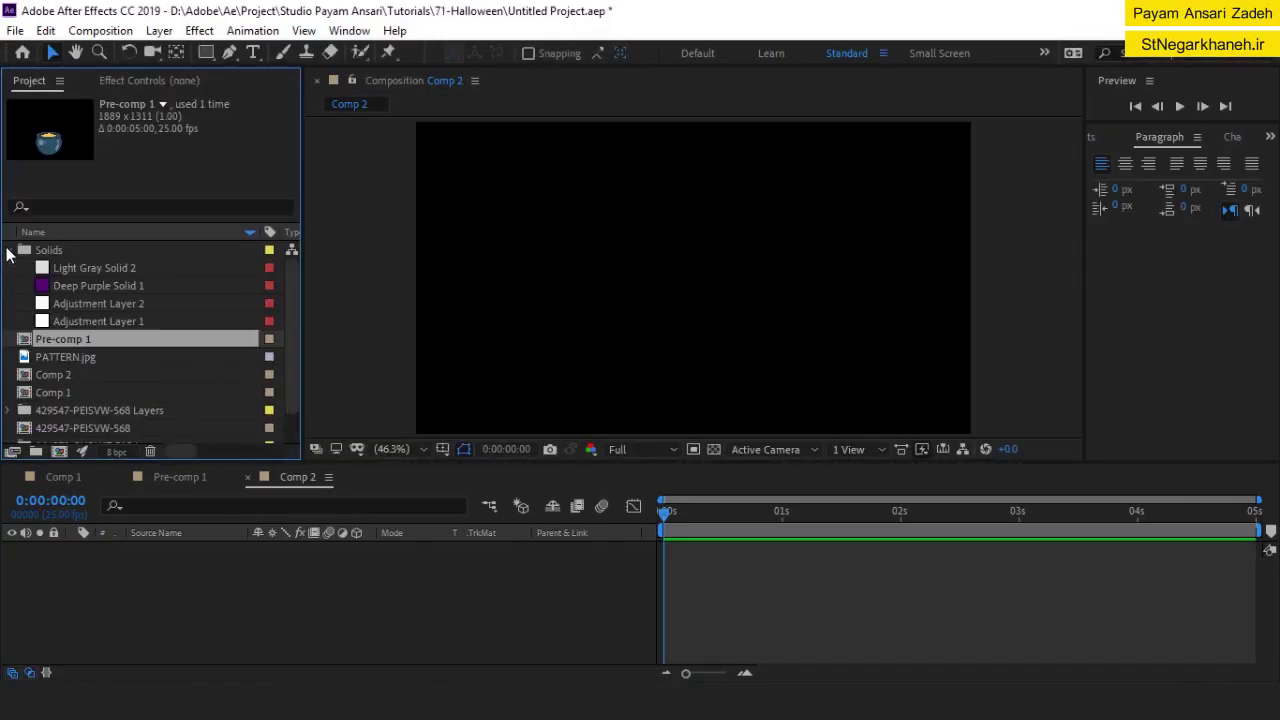
left_click(8, 250)
left_click(9, 339)
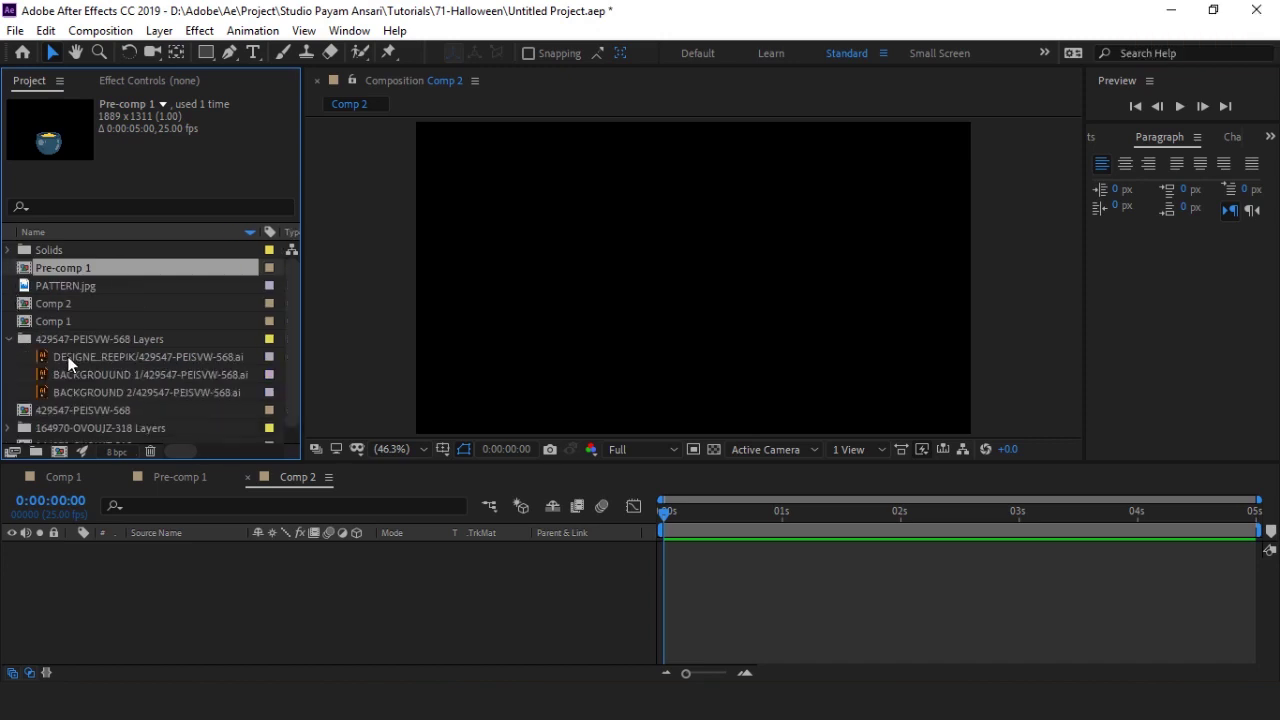
left_click(66, 357)
left_click(88, 376)
left_click(102, 390)
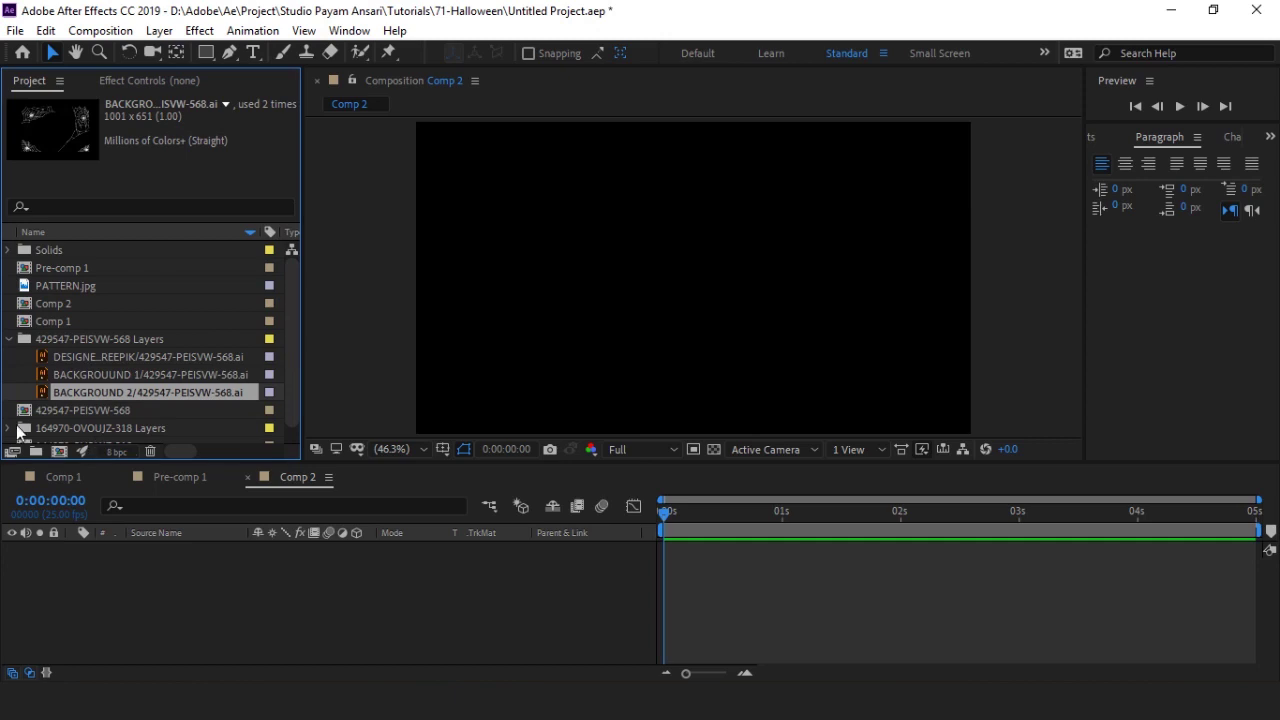
Step: Expand the 164970-OVOUJZ-318 Layers folder and preview its tombstone, witch hat, potion and cauldron artwork
left_click(9, 428)
scroll(48, 430, "down", 2)
left_click(70, 339)
left_click(78, 357)
left_click(85, 374)
left_click(95, 391)
left_click(89, 375)
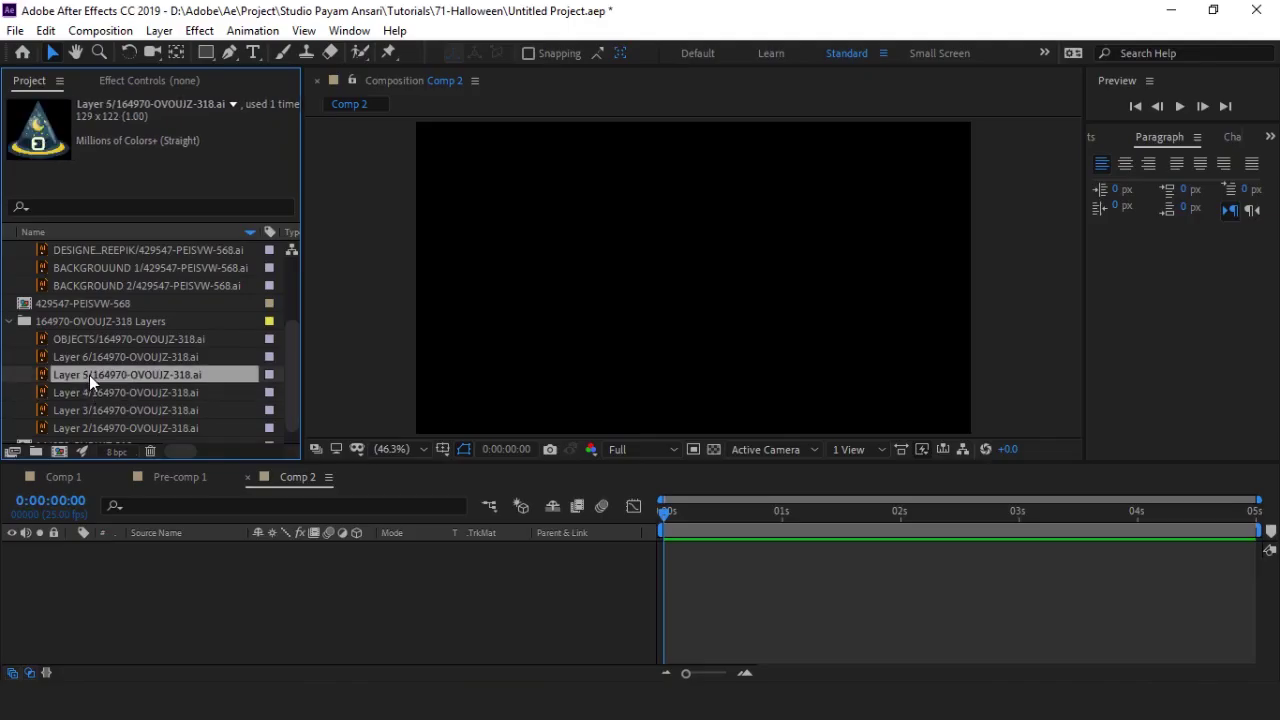
left_click(106, 409)
scroll(106, 405, "down", 1)
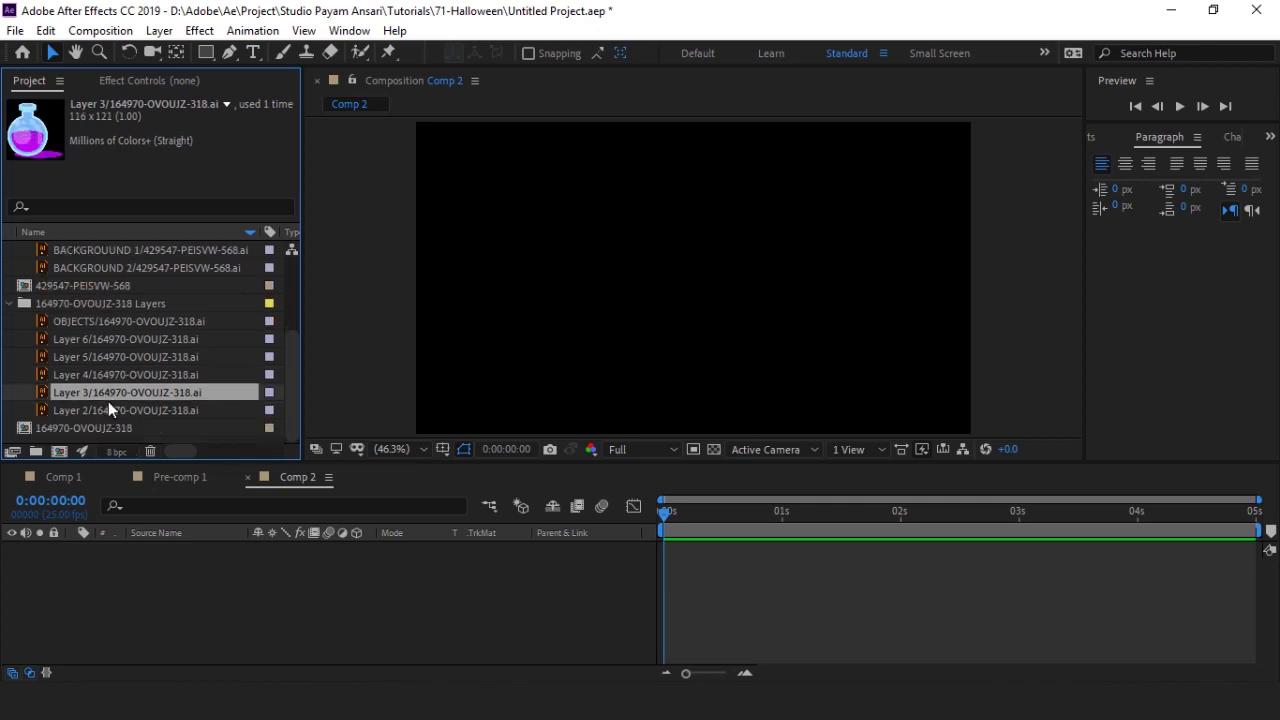
double_click(115, 410)
left_click(501, 80)
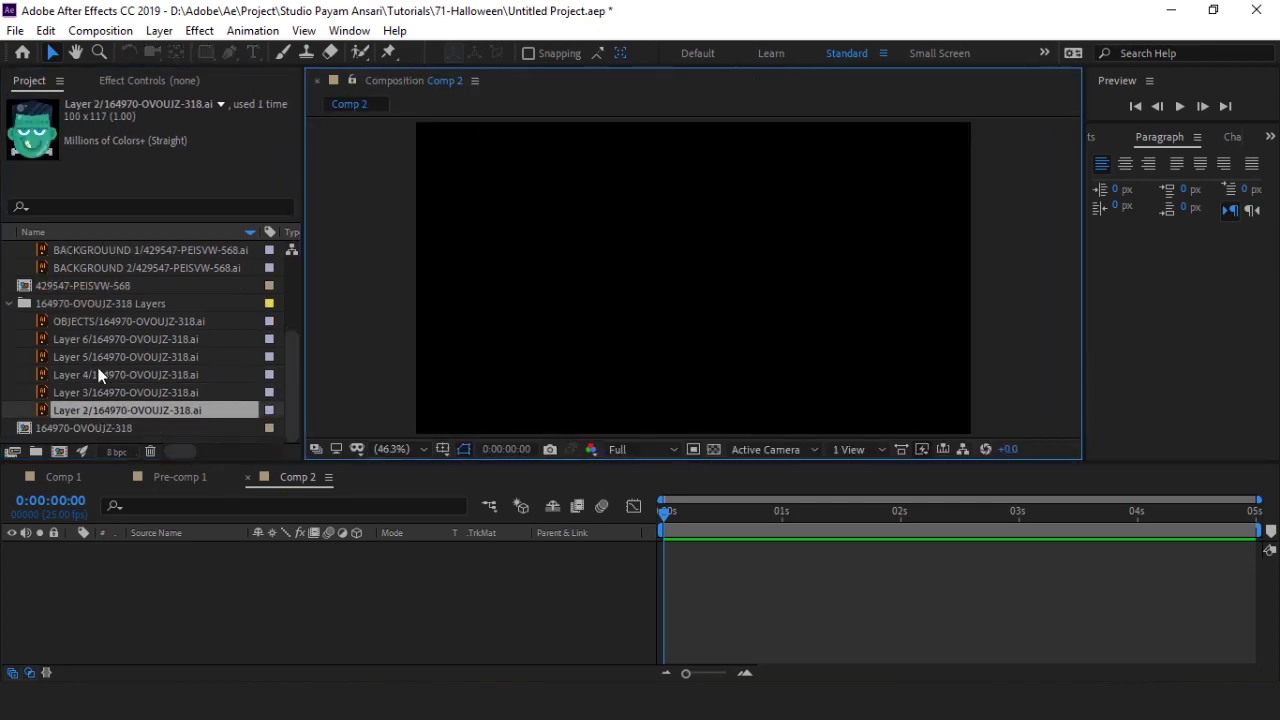
left_click(78, 374)
left_click(76, 358)
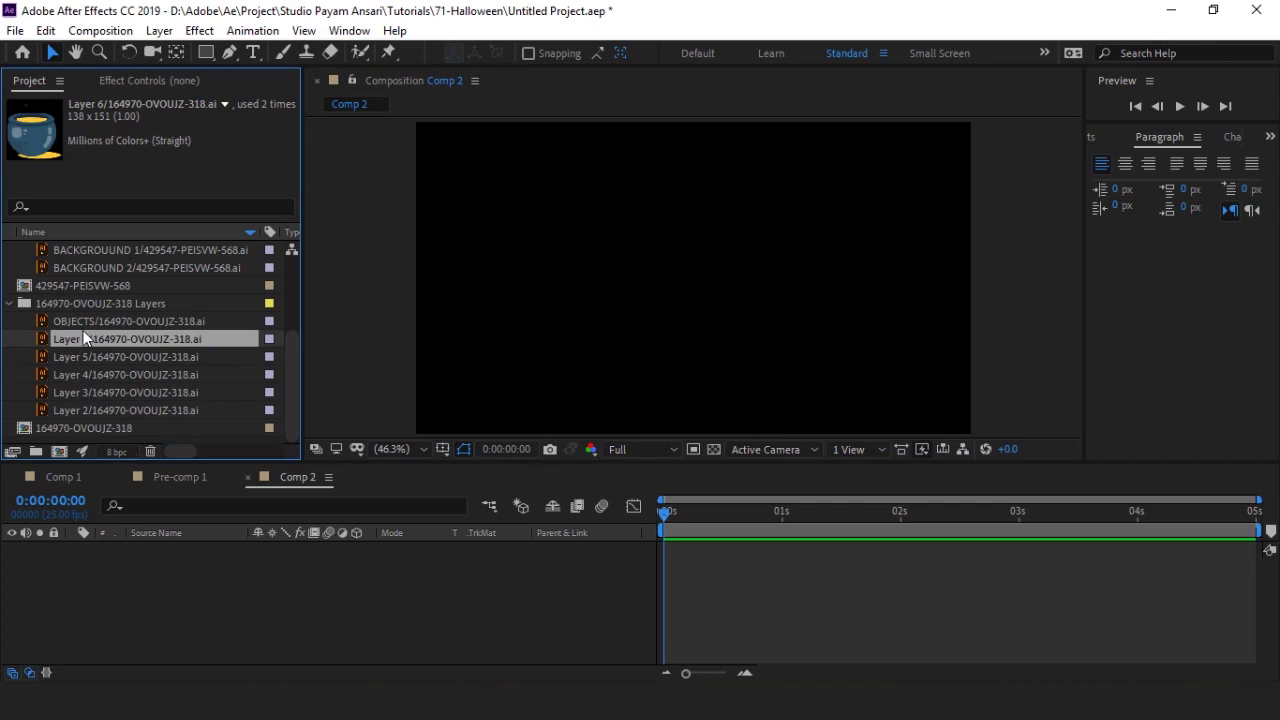
Step: Add the cauldron artwork to Comp 2 and delete the tombstone layer
left_click_drag(100, 374, 178, 560)
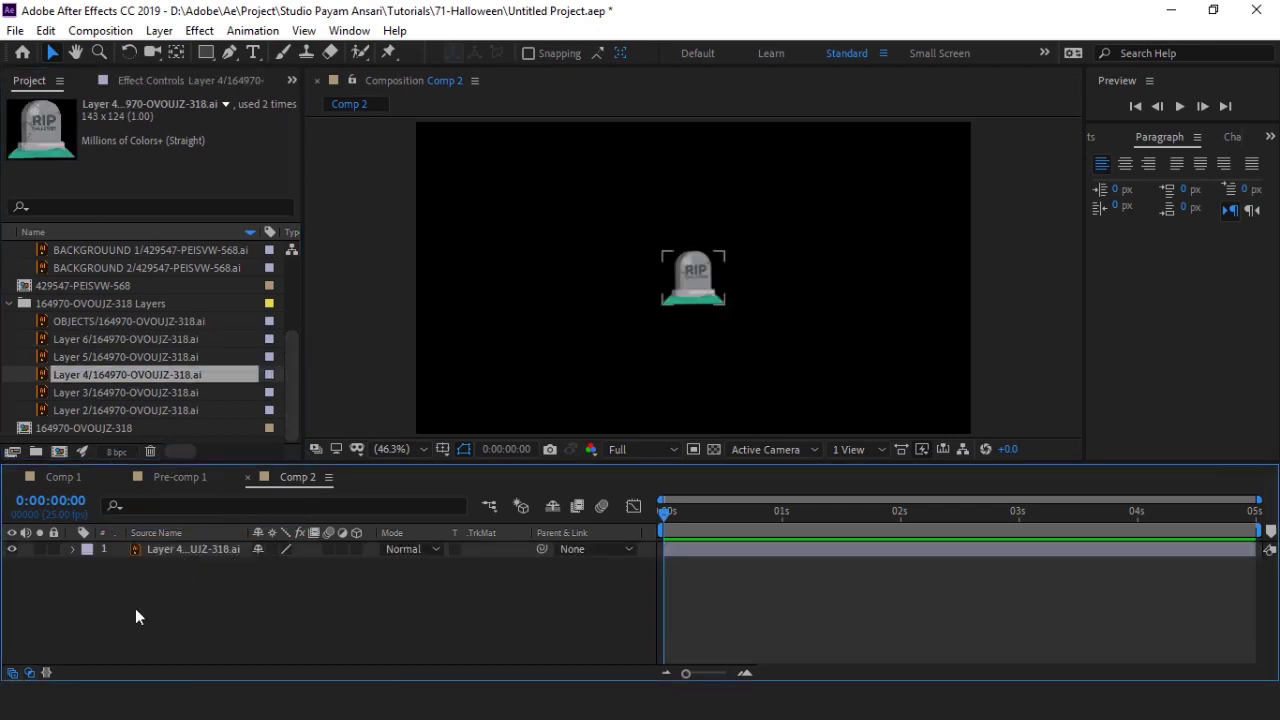
left_click(70, 357)
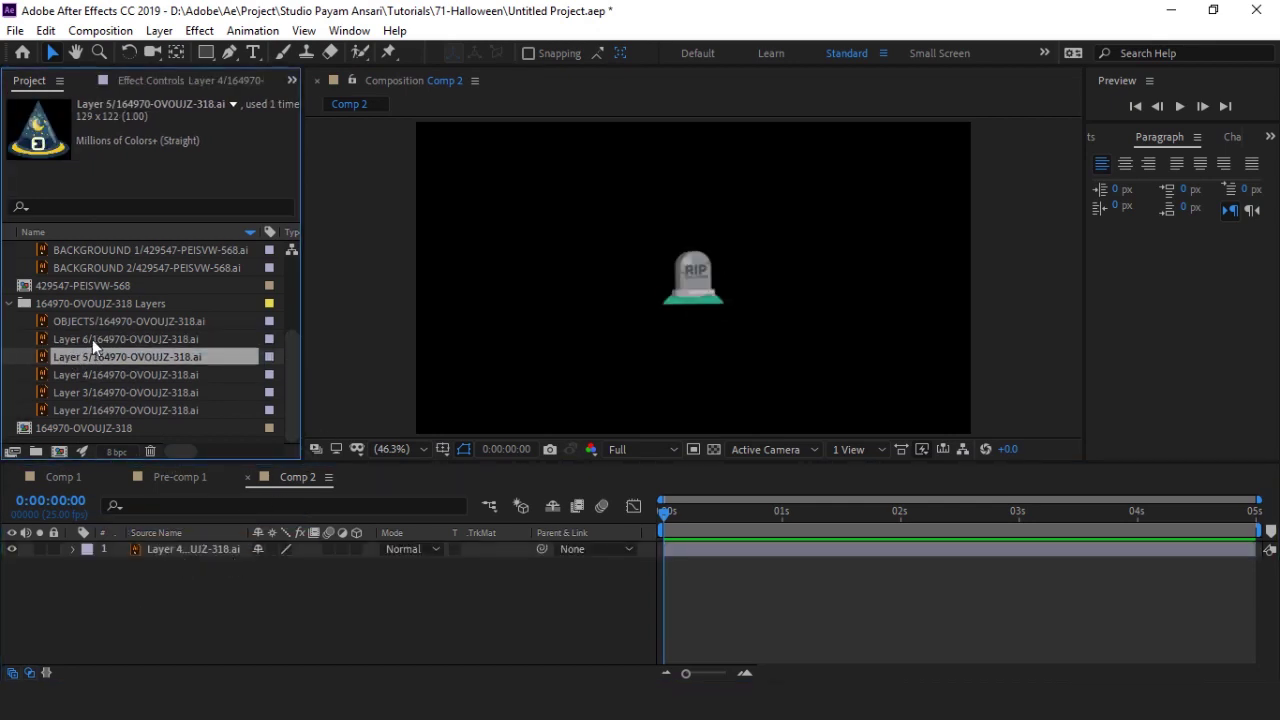
left_click_drag(92, 339, 223, 605)
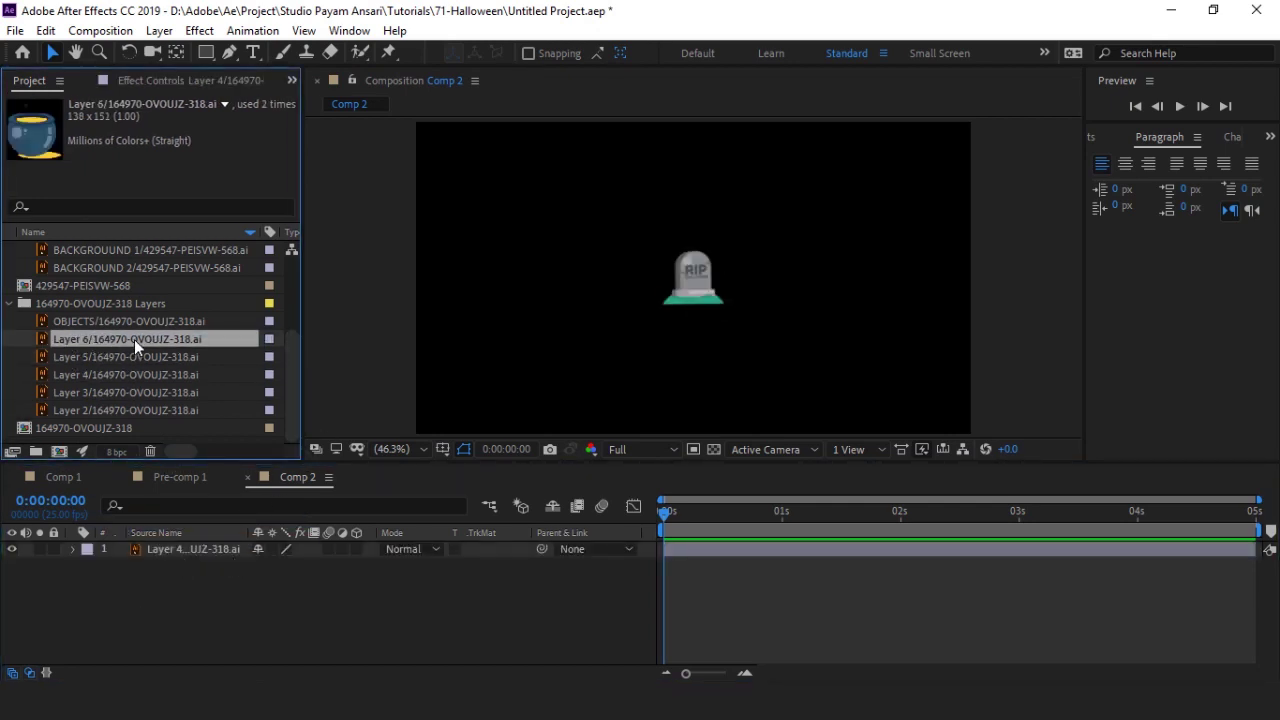
left_click(209, 549)
key("Delete")
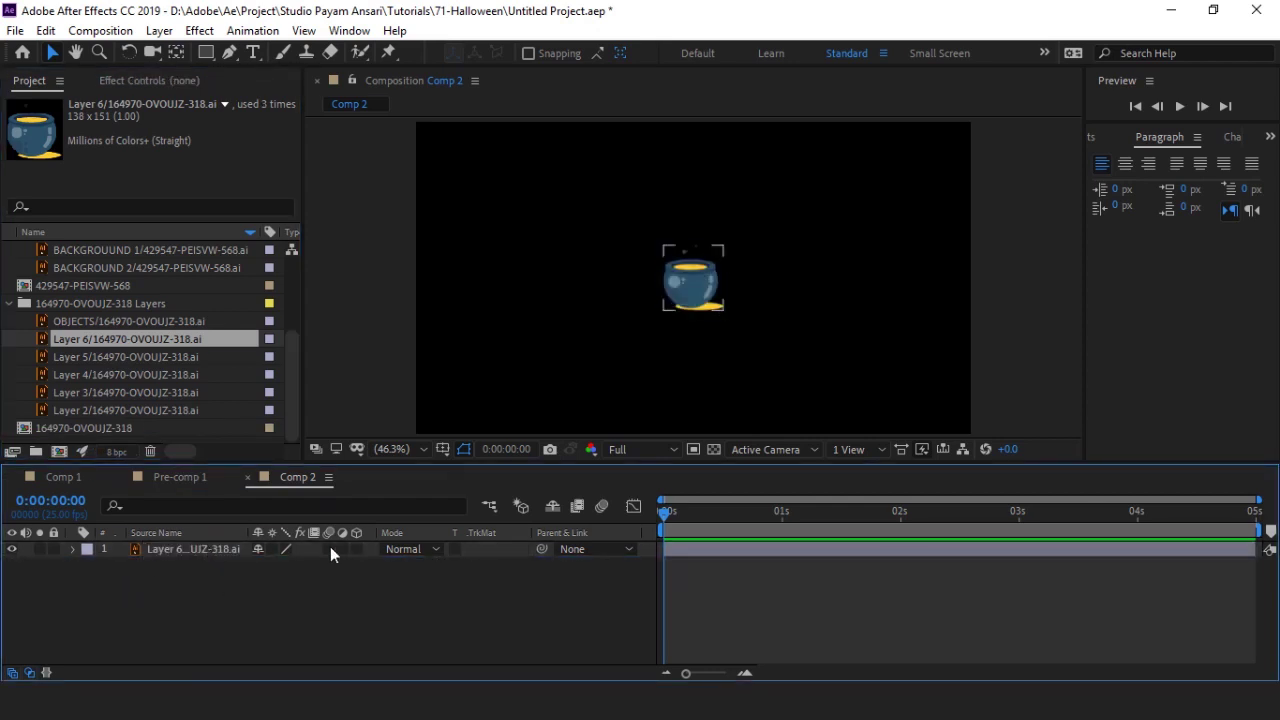
Step: Scale the cauldron layer to 276% and move it slightly lower in the frame
left_click(159, 546)
key("s")
left_click_drag(301, 564, 449, 560)
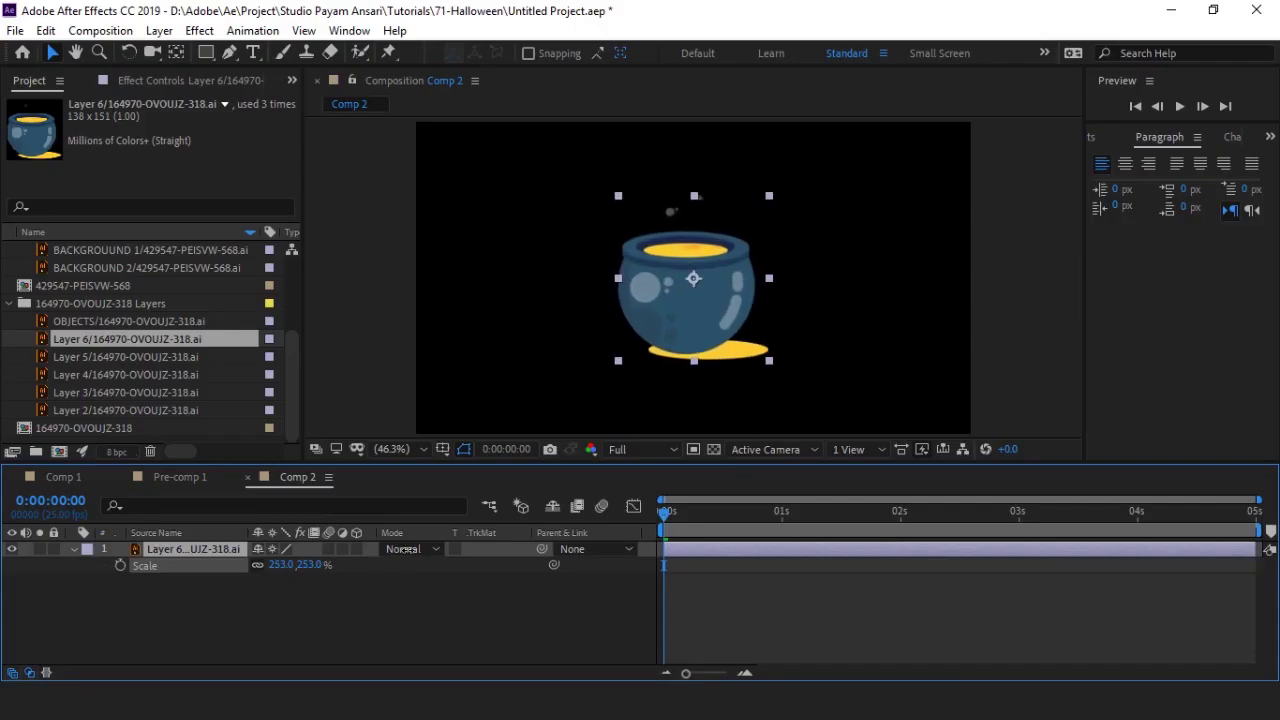
left_click_drag(715, 317, 703, 359)
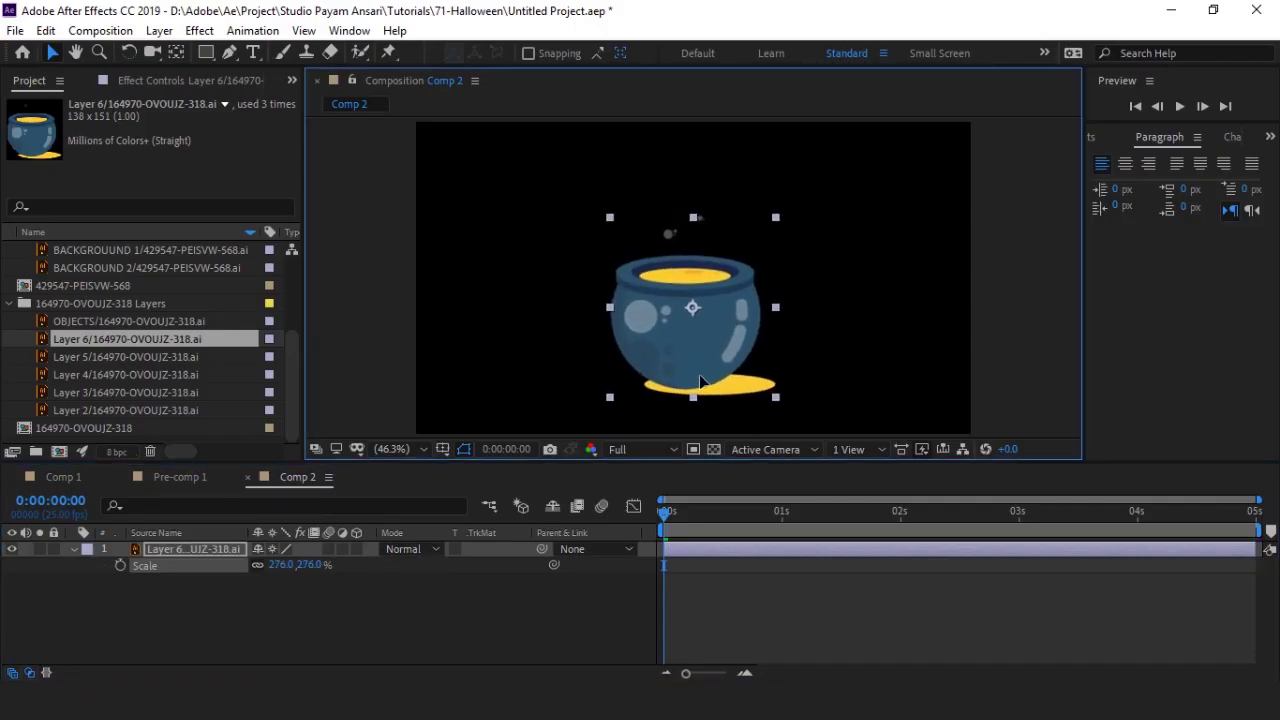
left_click(599, 623)
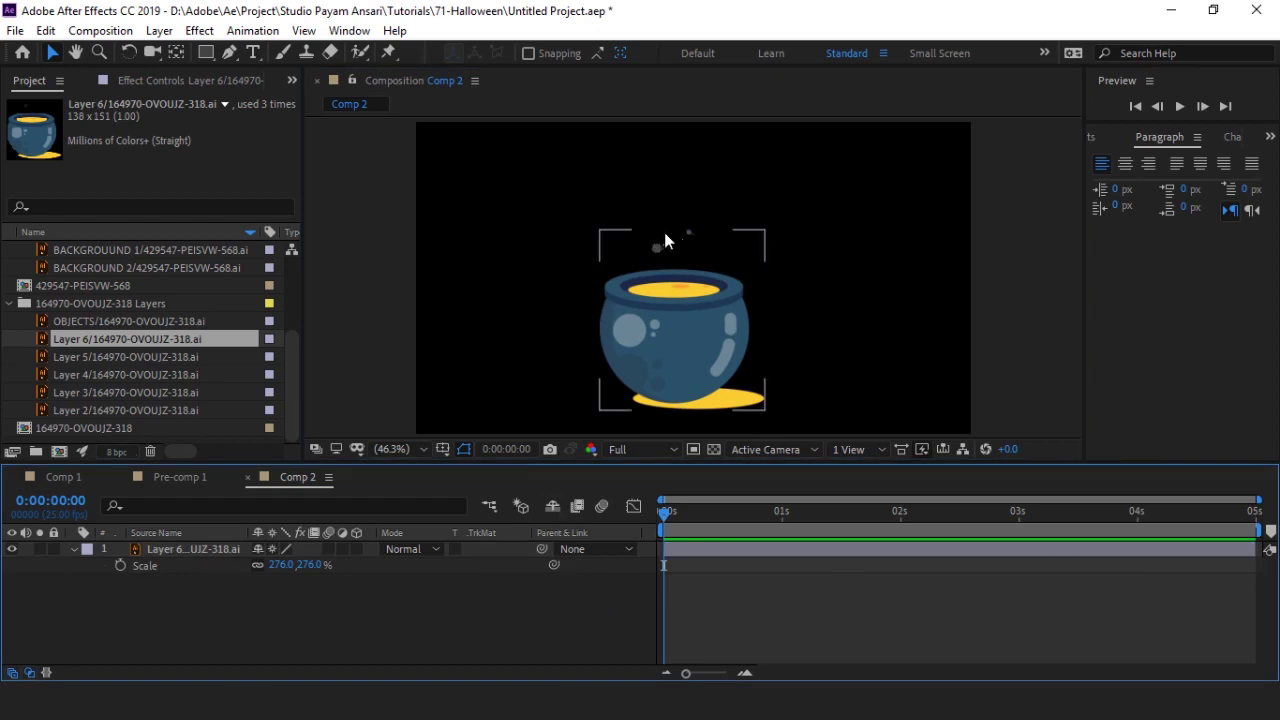
key("slash")
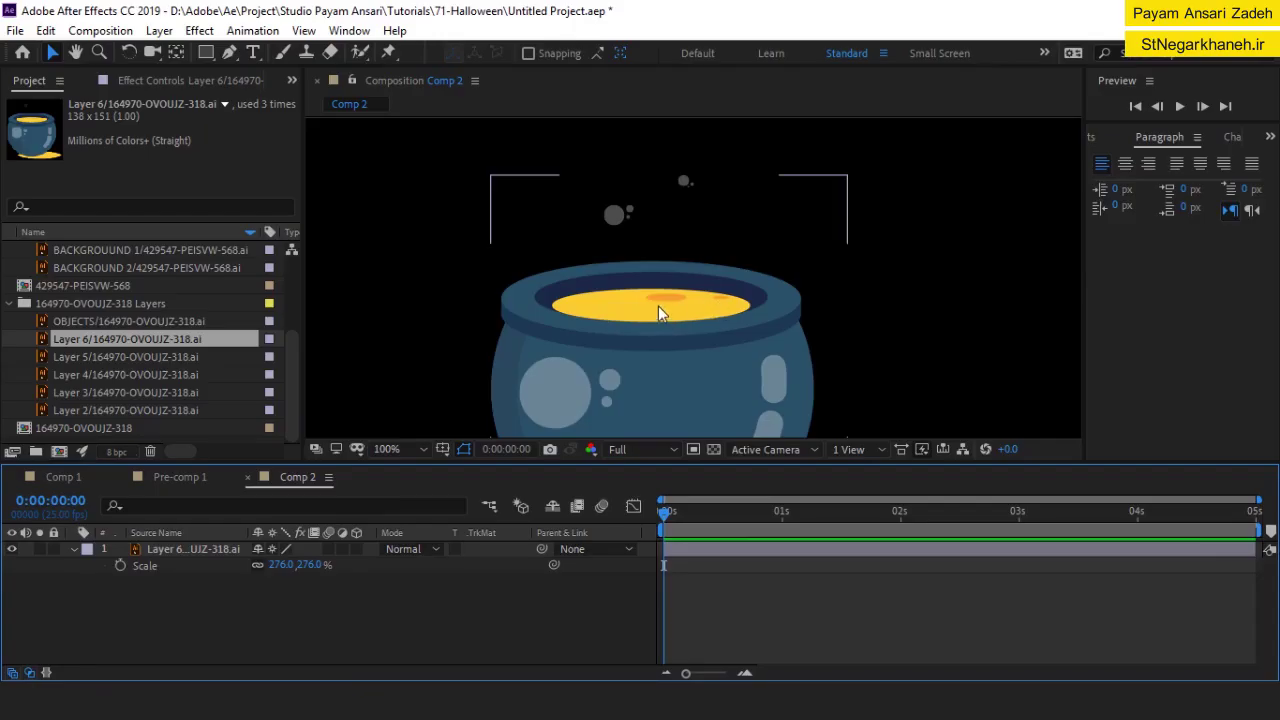
scroll(658, 306, "down", 2)
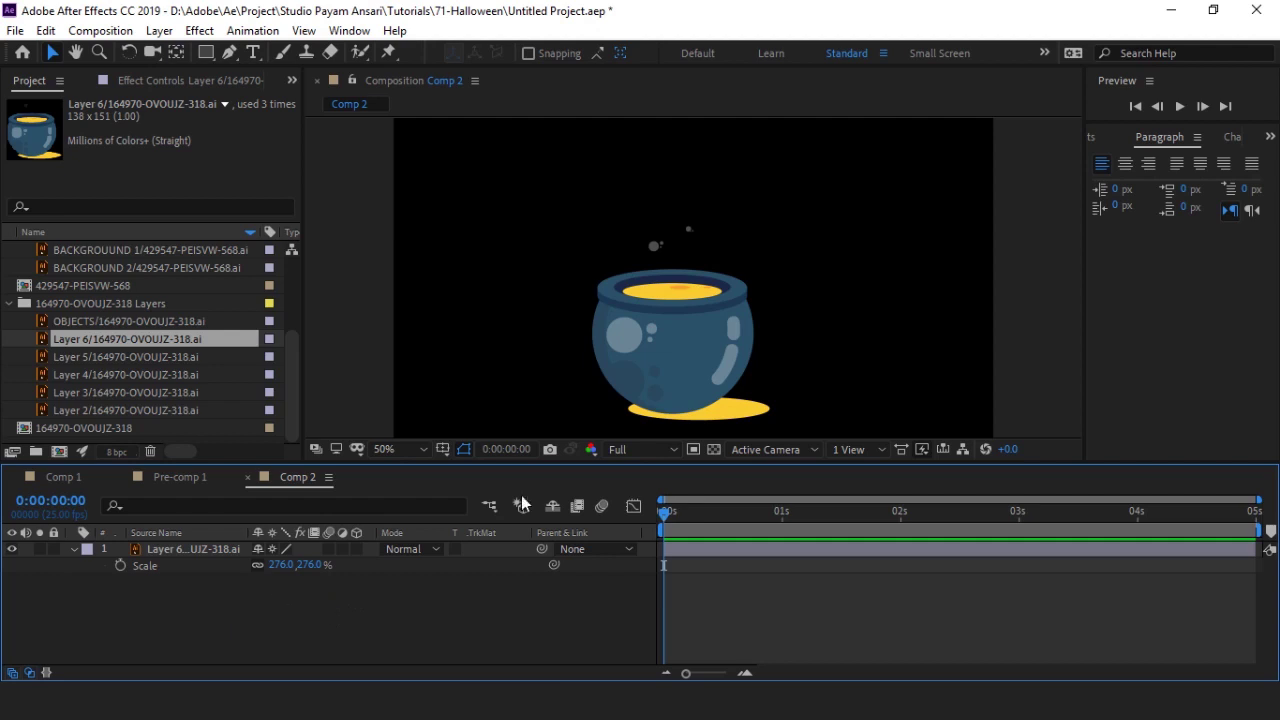
Step: Create a new purple solid layer, Deep Purple Solid 2, narrowed to 1075 px wide
right_click(157, 618)
mouse_move(255, 408)
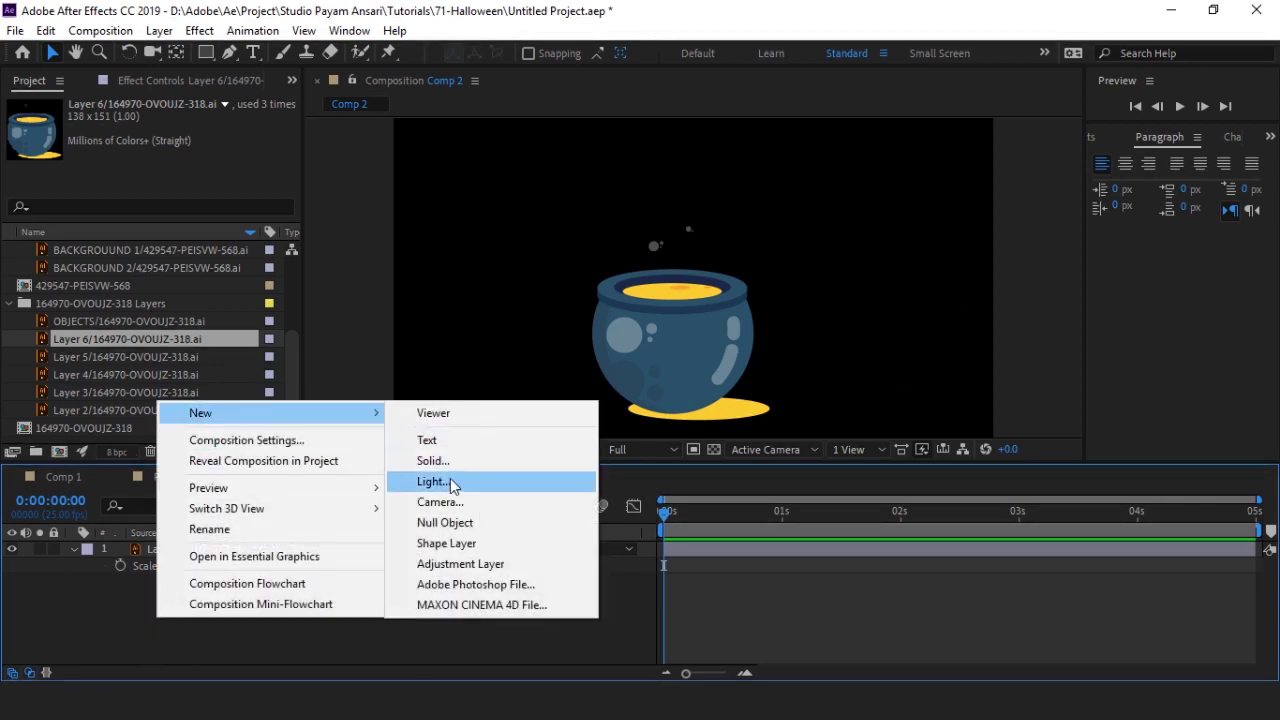
left_click(452, 460)
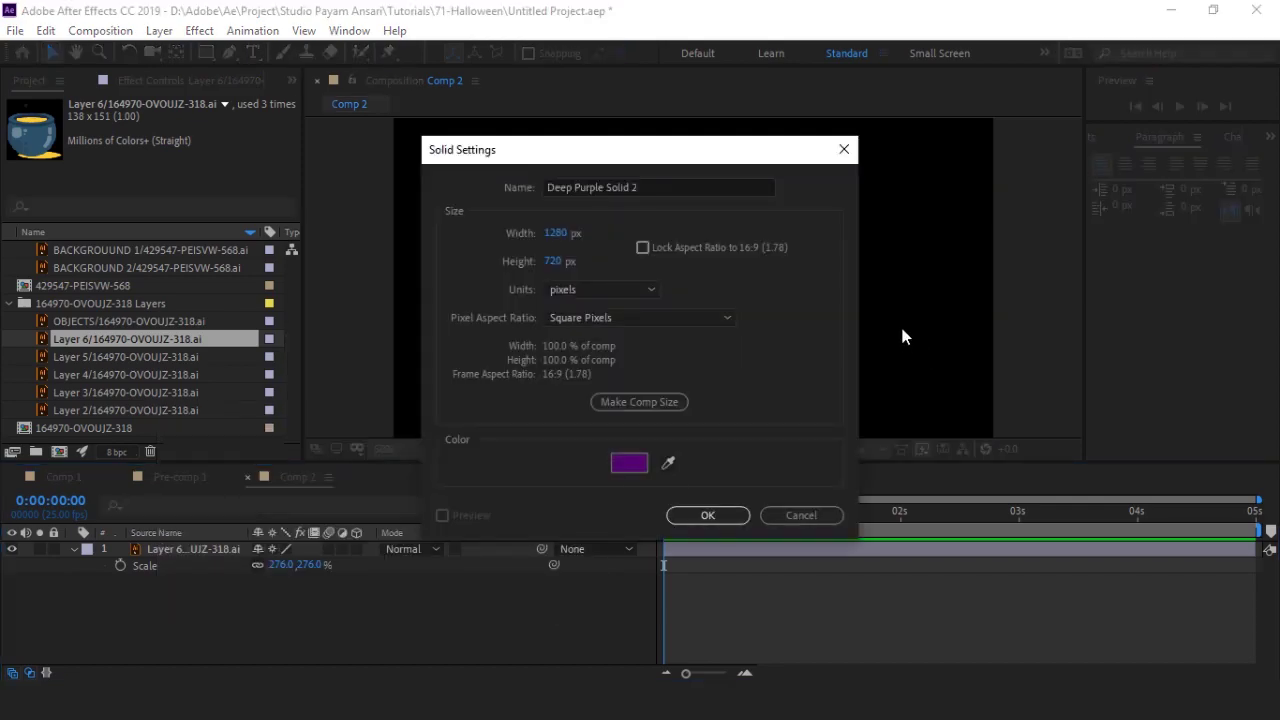
left_click_drag(503, 246, 465, 250)
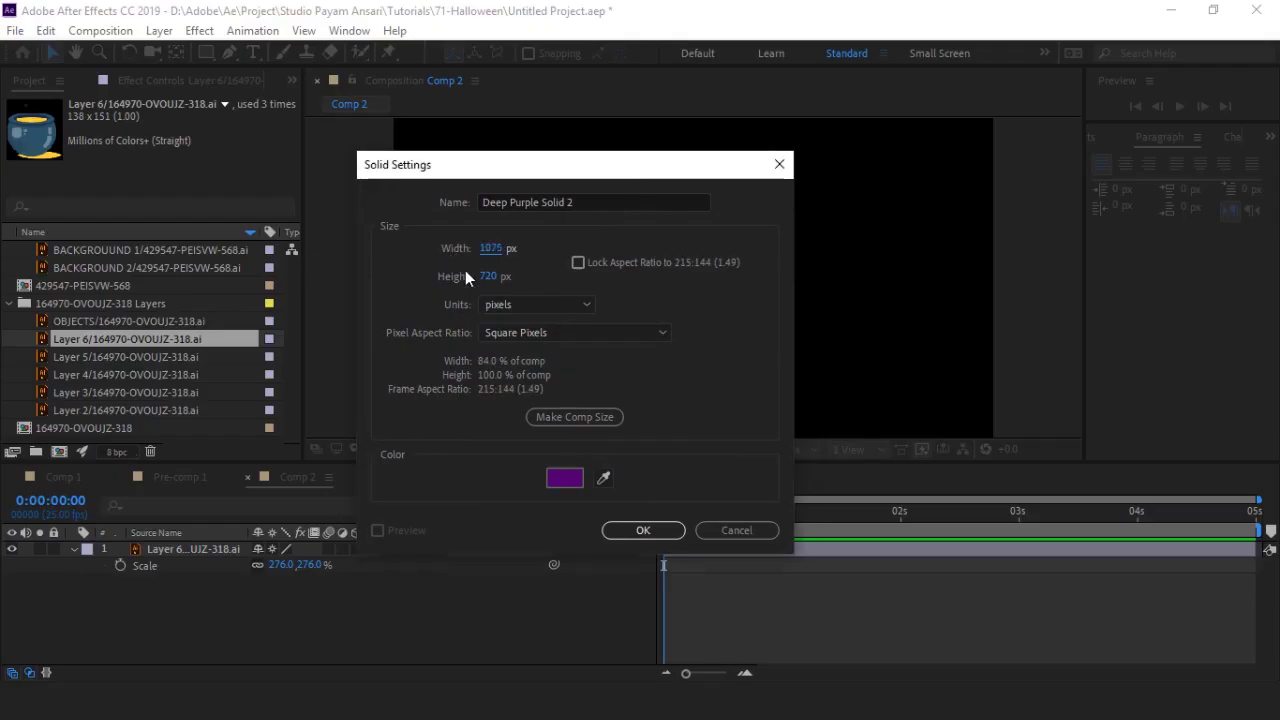
left_click(650, 532)
Step: Shrink the purple solid to a small rectangle in Solid Settings and move it left over the cauldron
left_click(159, 30)
left_click(188, 72)
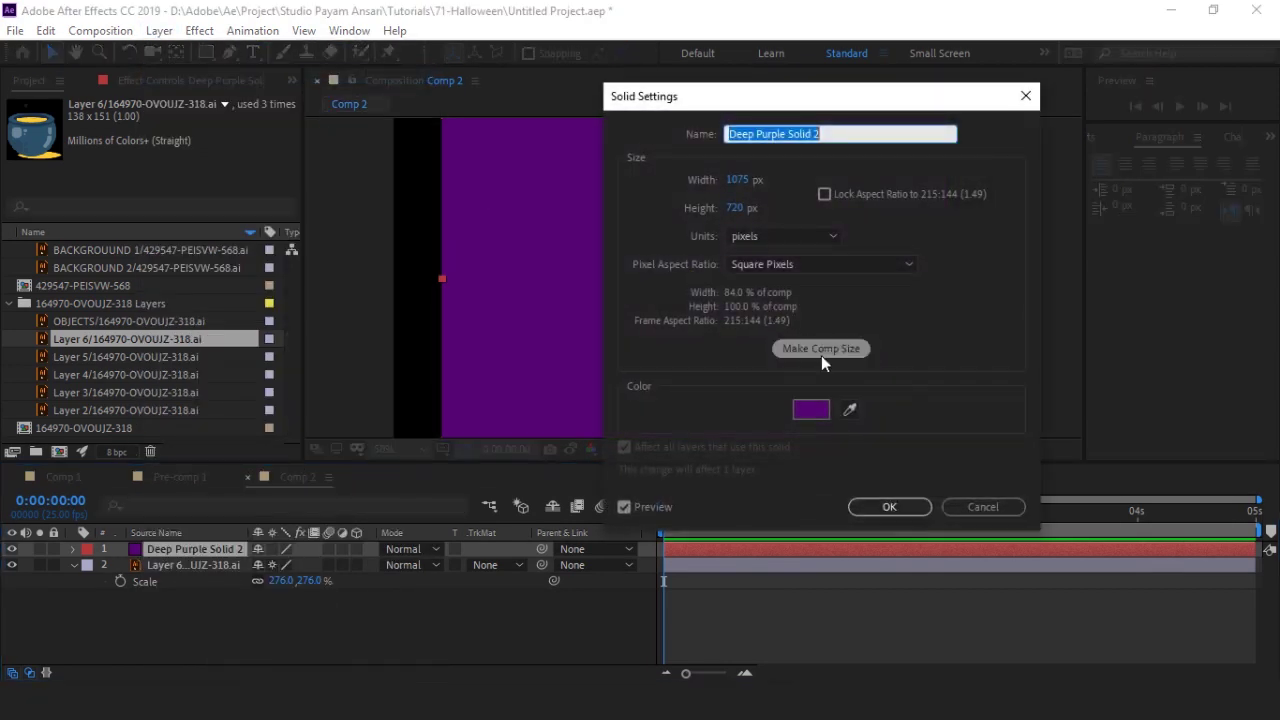
left_click_drag(737, 180, 312, 228)
left_click_drag(700, 96, 999, 105)
left_click_drag(1033, 189, 744, 221)
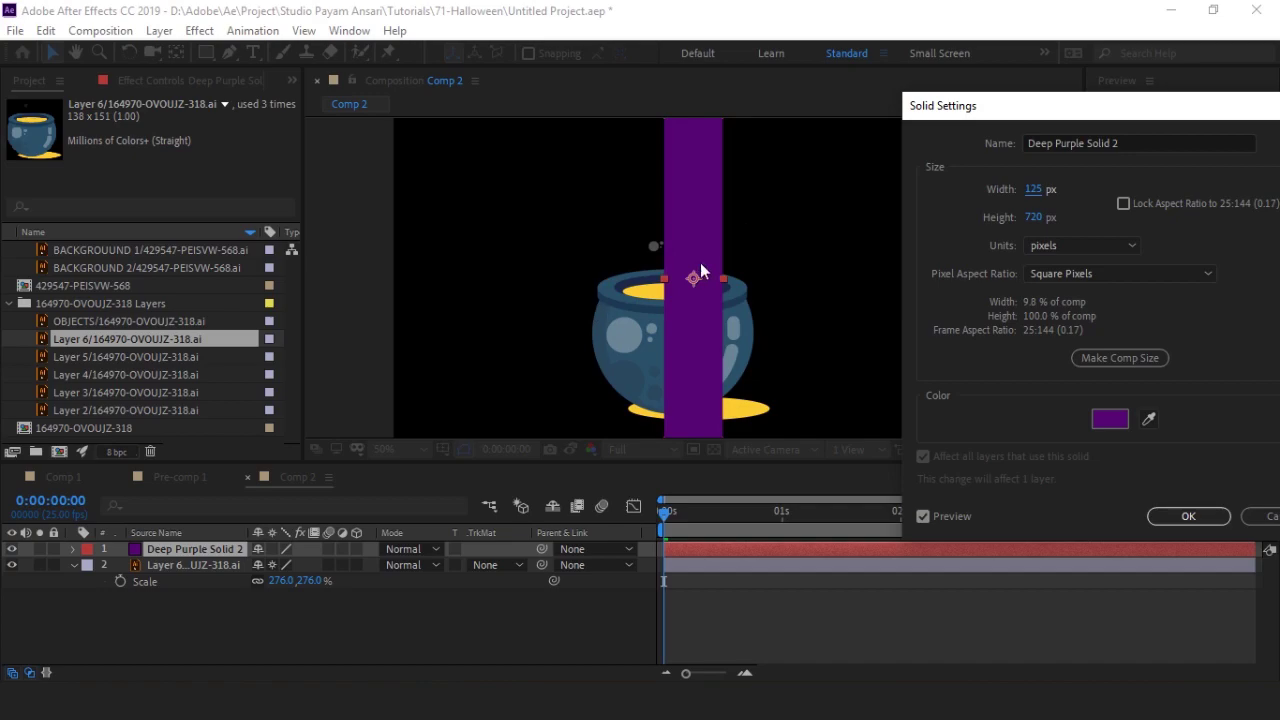
left_click_drag(1033, 217, 495, 282)
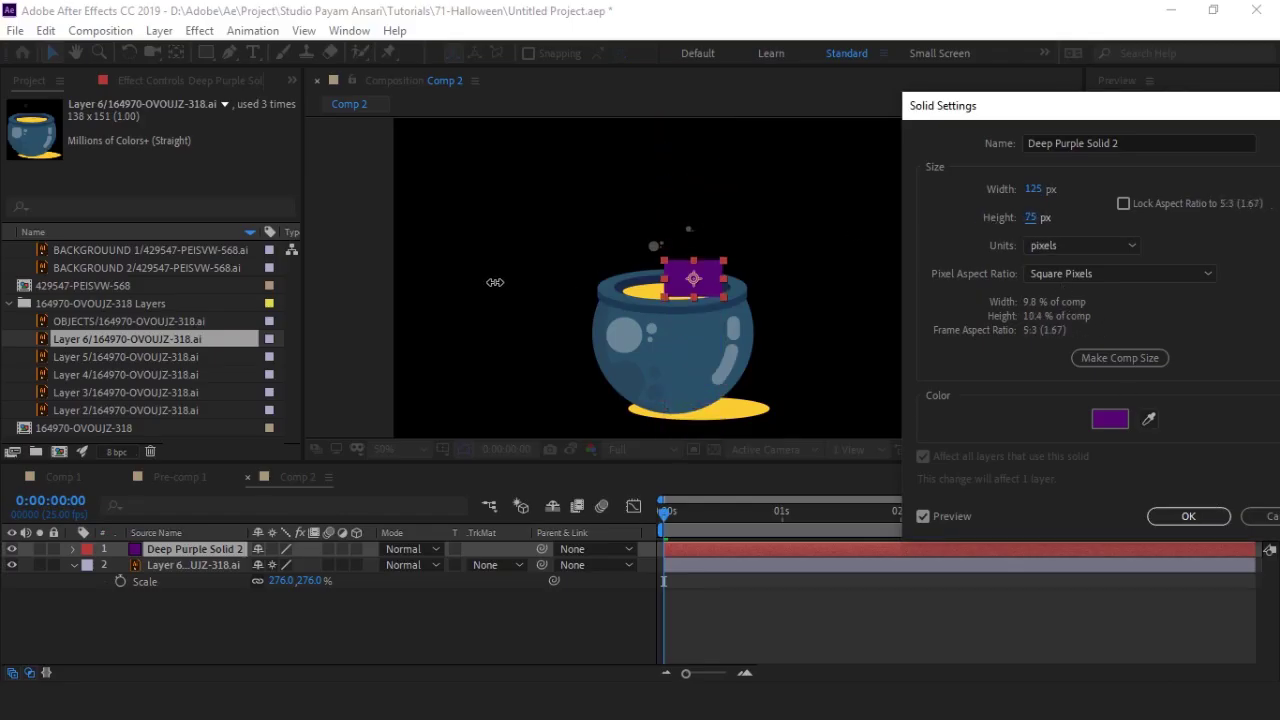
left_click_drag(1033, 189, 1098, 190)
left_click(1188, 516)
scroll(704, 262, "up", 2)
mouse_move(704, 268)
left_mouse_down()
mouse_move(659, 267)
mouse_move(637, 297)
left_mouse_up()
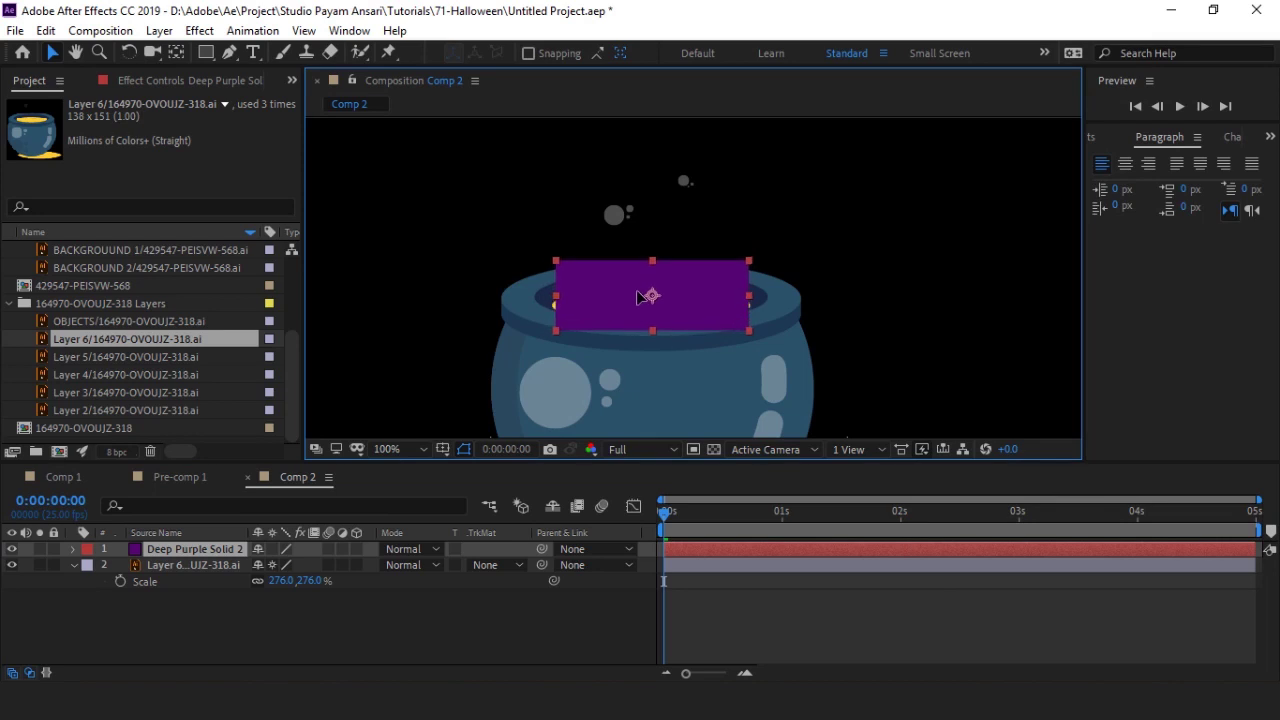
Step: Resize the solid to 206×258 px and move it up over the cauldron's opening
key("alt+l")
key("Down")
key("Return")
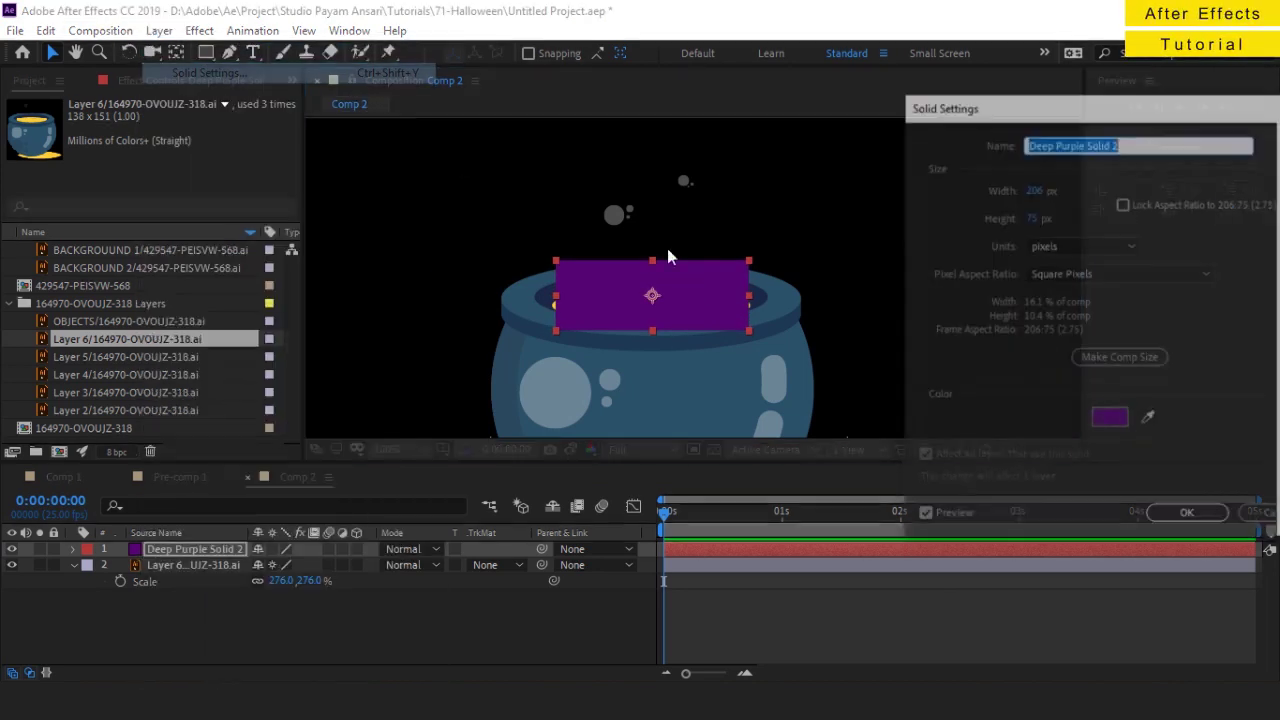
left_click_drag(1083, 221, 1112, 205)
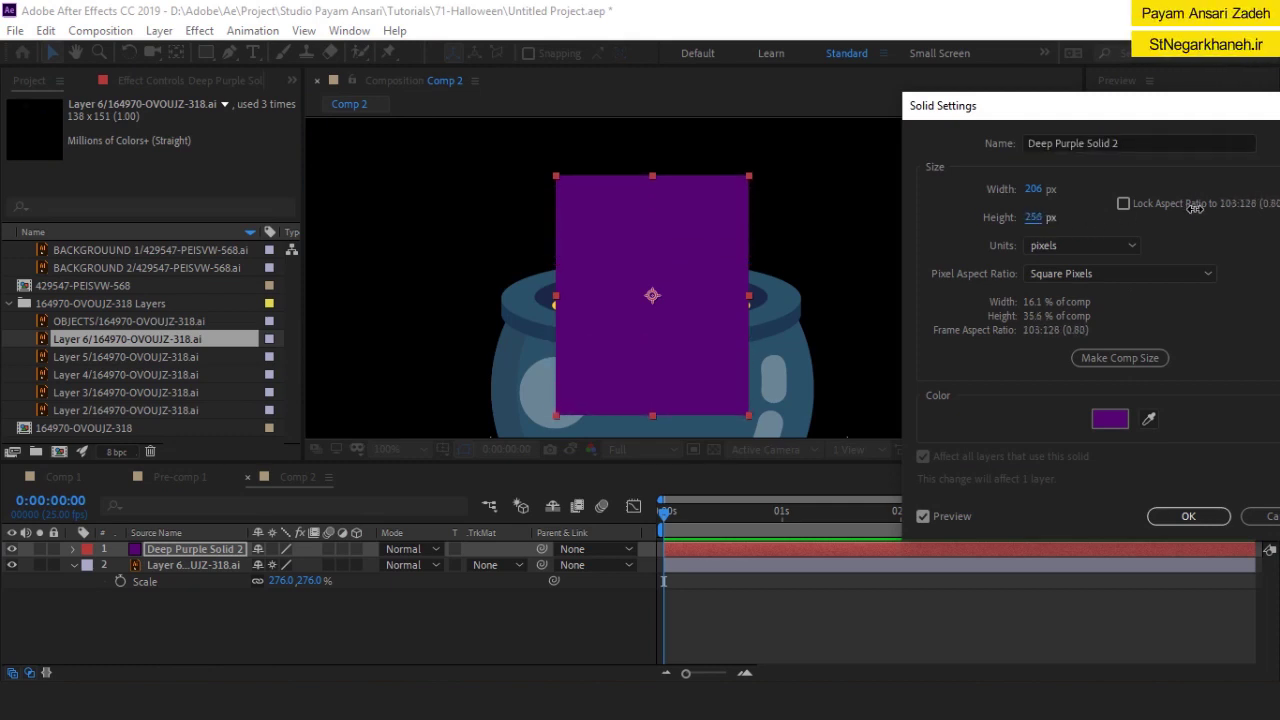
left_click(1033, 188)
left_click(1166, 190)
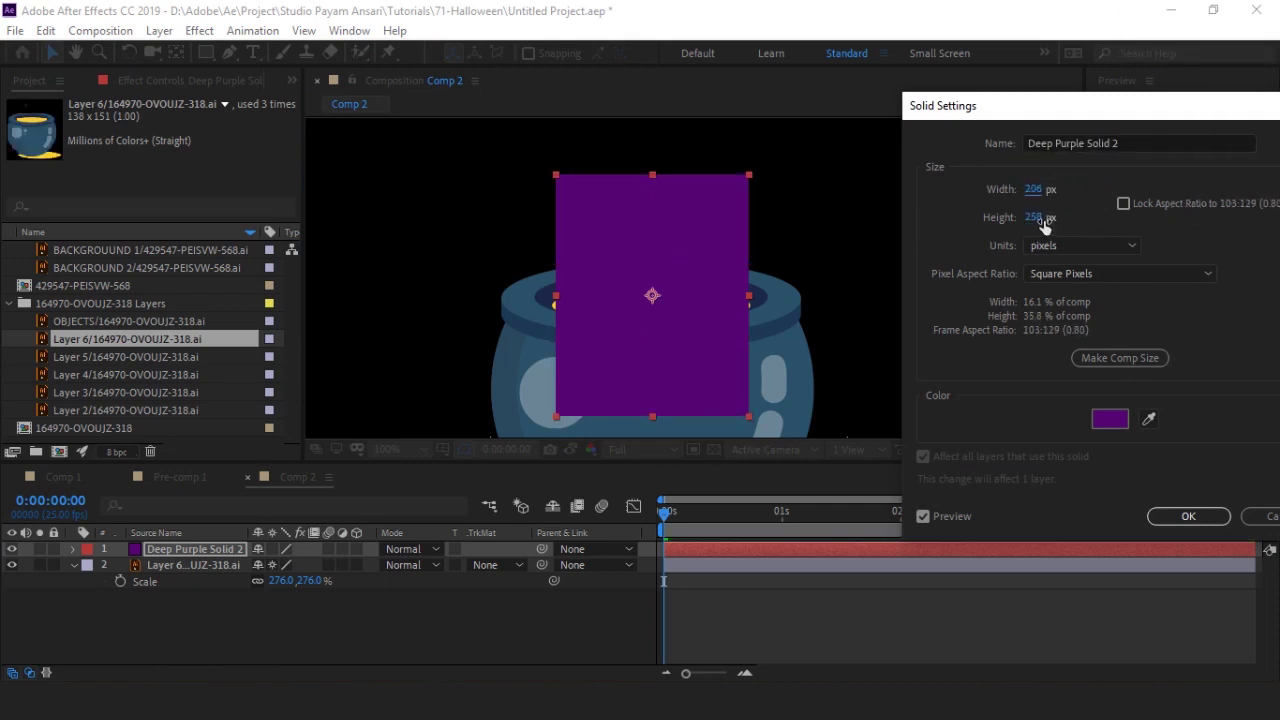
left_click_drag(1044, 220, 1074, 219)
left_click(1188, 516)
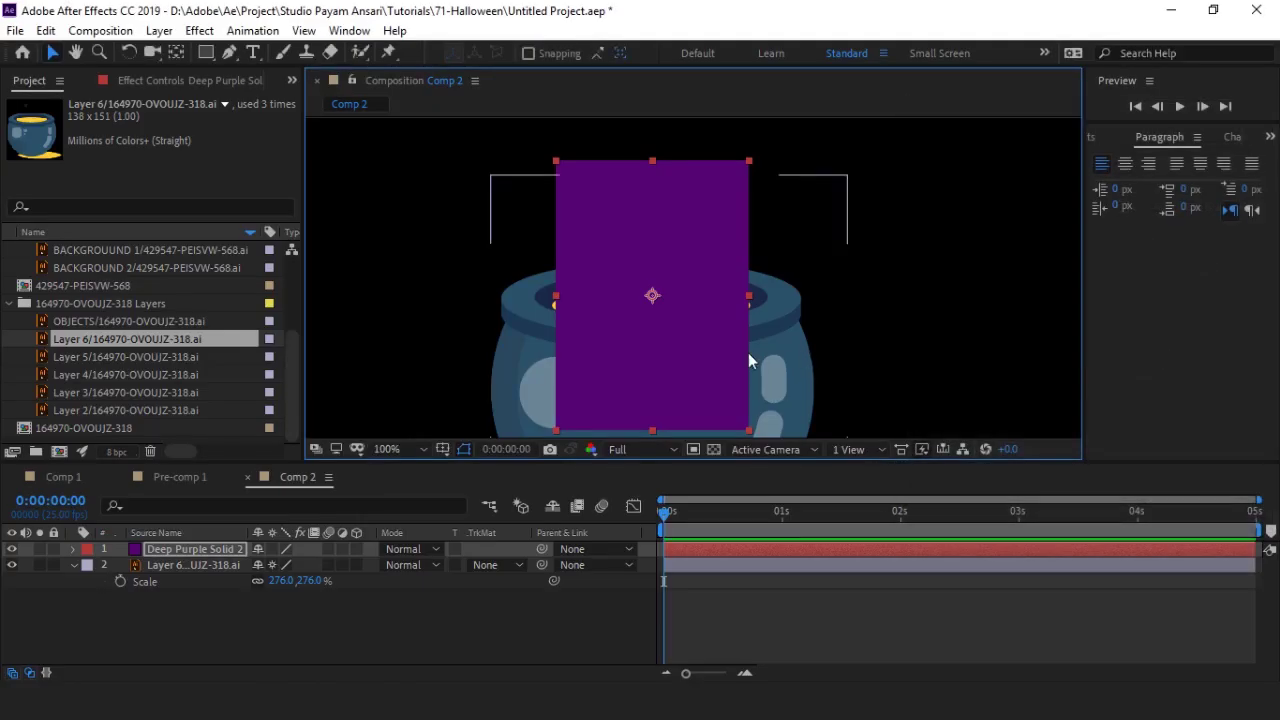
left_click_drag(748, 352, 745, 315)
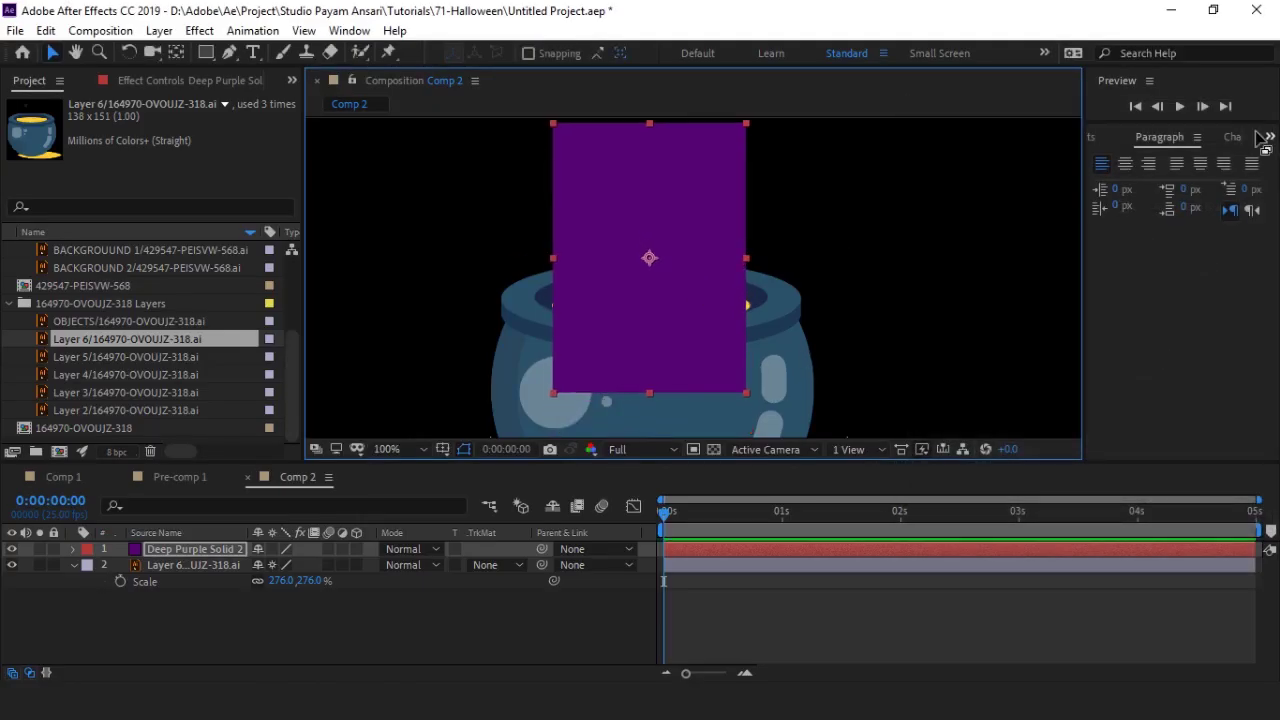
Step: Search 'merc' in Effects & Presets and apply CC Mr. Mercury to the purple solid
left_click(1112, 138)
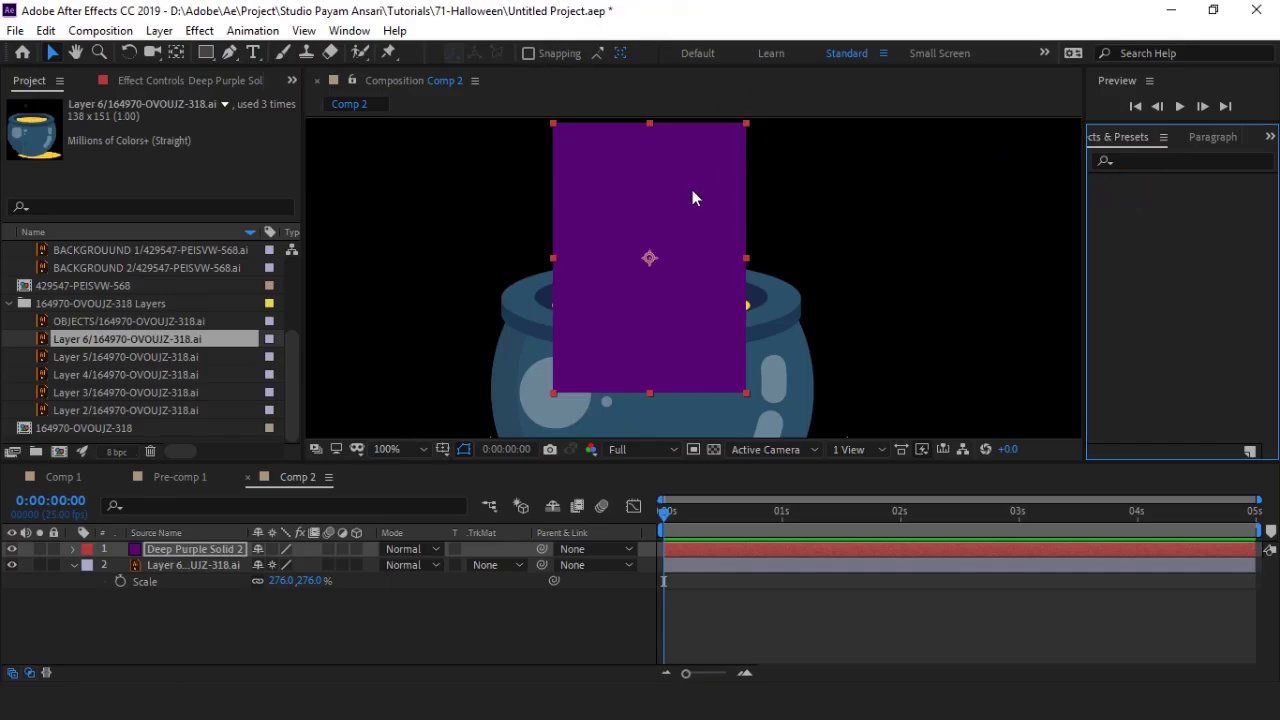
left_click(1216, 163)
type("merc")
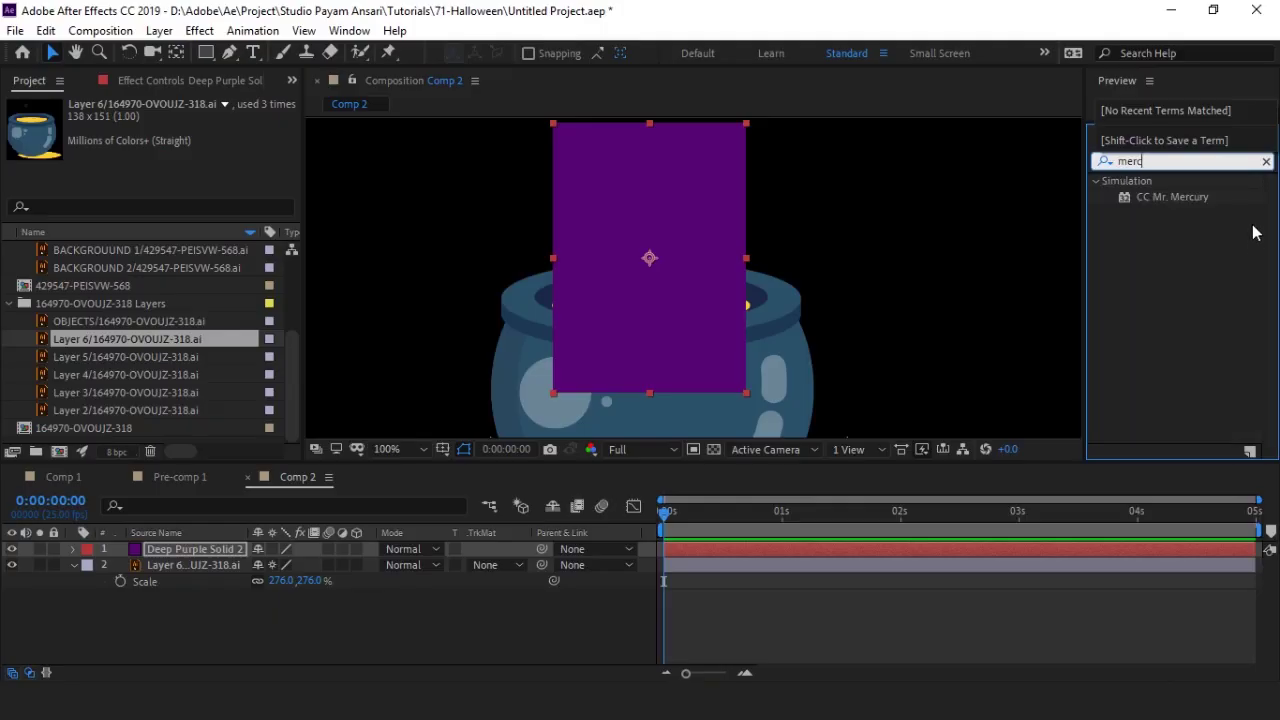
mouse_move(1172, 197)
left_mouse_down()
mouse_move(655, 252)
mouse_move(668, 237)
left_mouse_up()
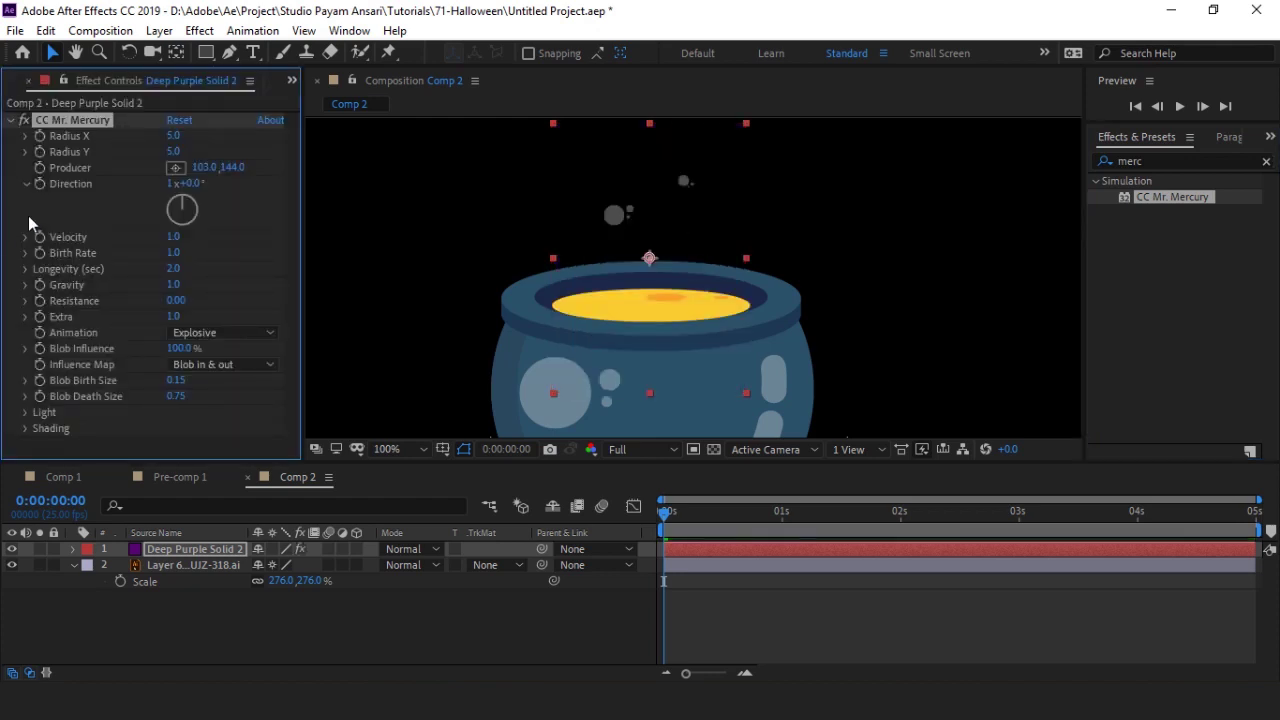
Step: Preview the mercury blob animation, zooming in and scrubbing to 1:05
left_click(664, 514)
key("space")
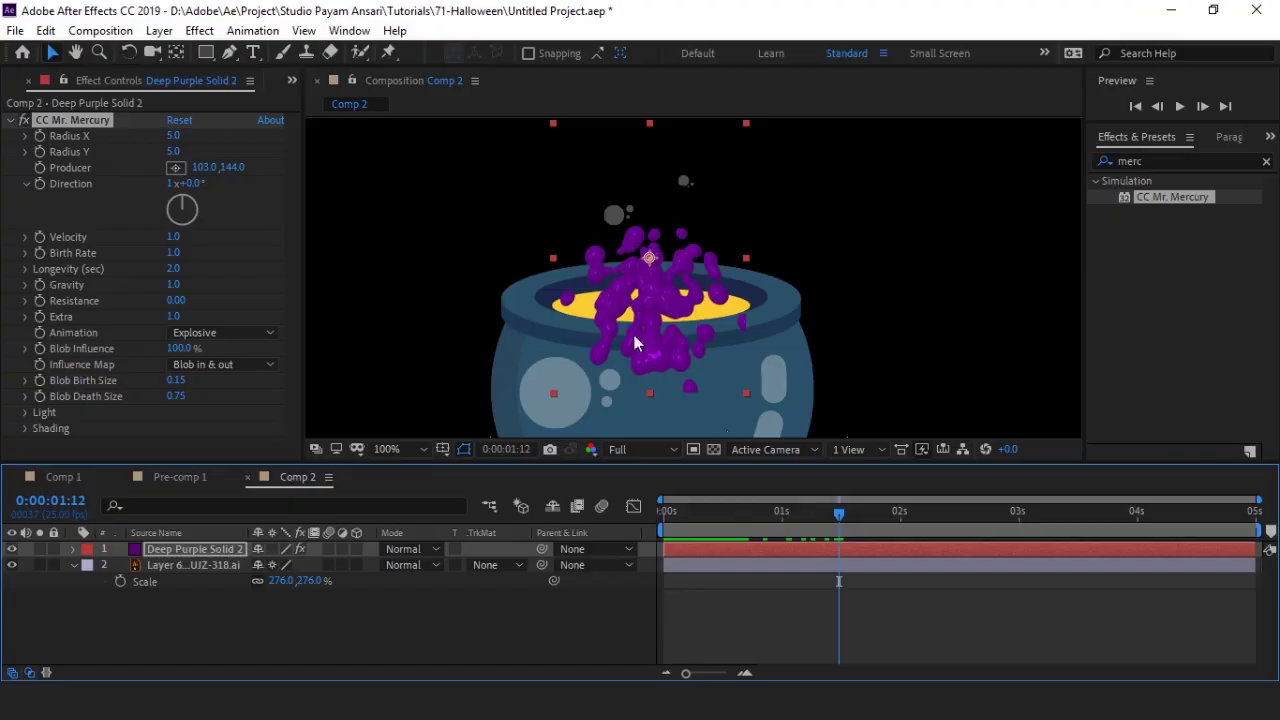
key("period")
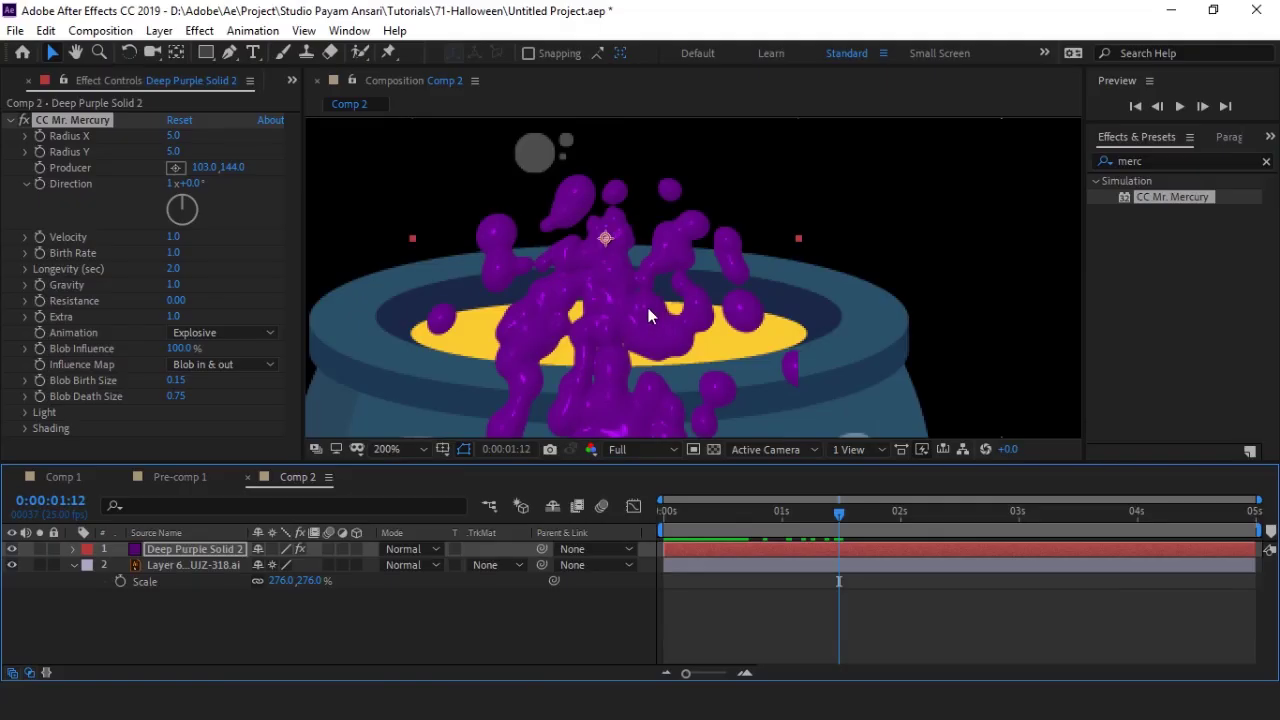
key("comma")
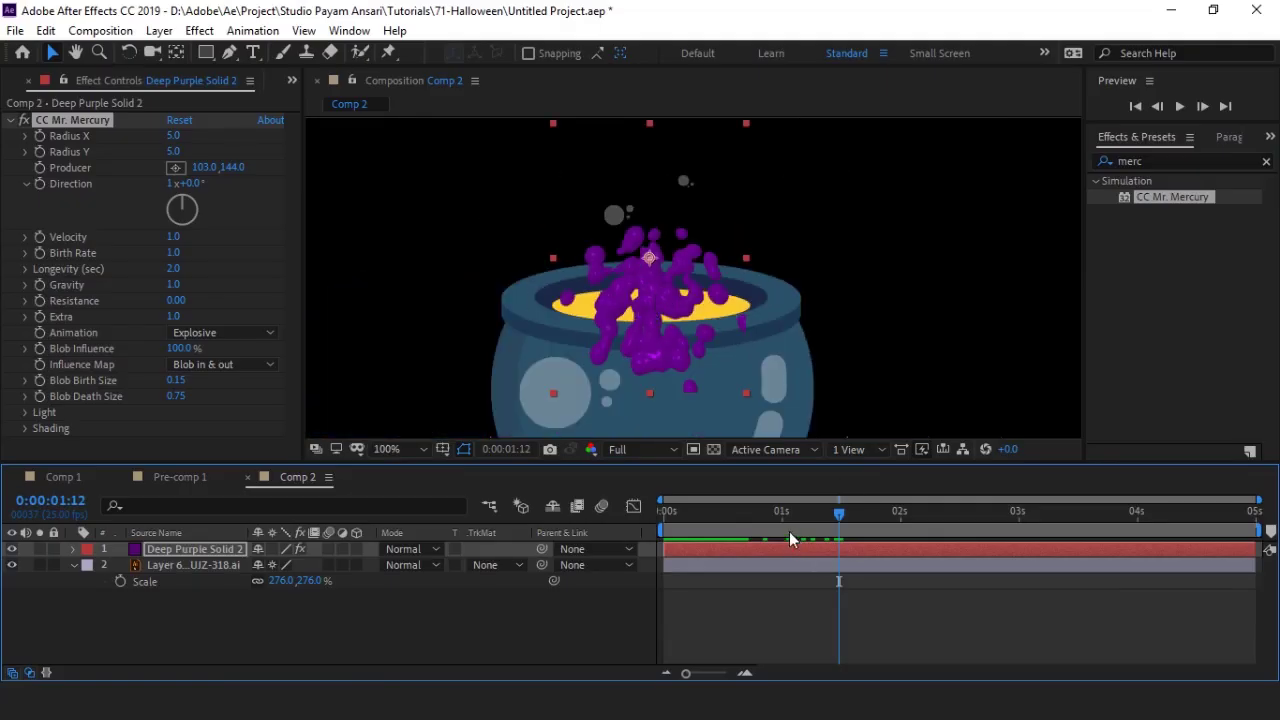
left_click_drag(789, 540, 808, 527)
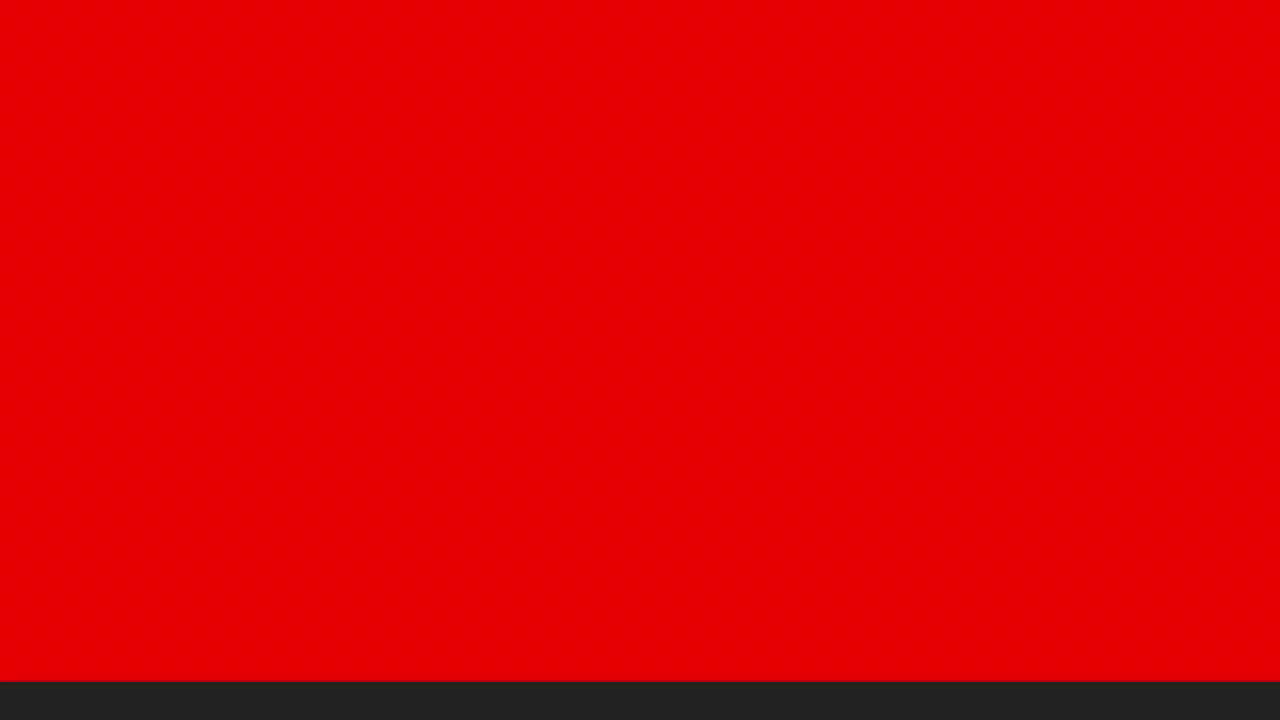
Step: Recolour the solid with the cauldron's yellow using the Solid Settings eyedropper, then scrub the yellow blobs
left_click(159, 30)
left_click(205, 77)
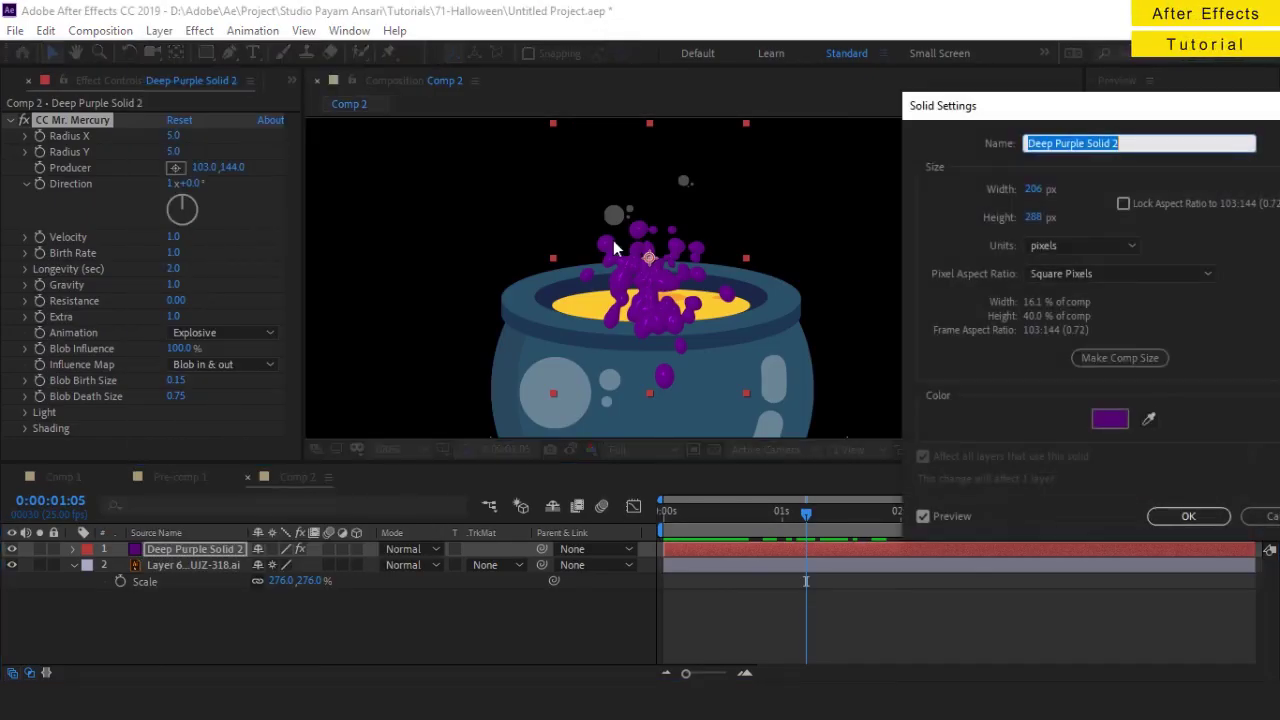
left_click(1110, 418)
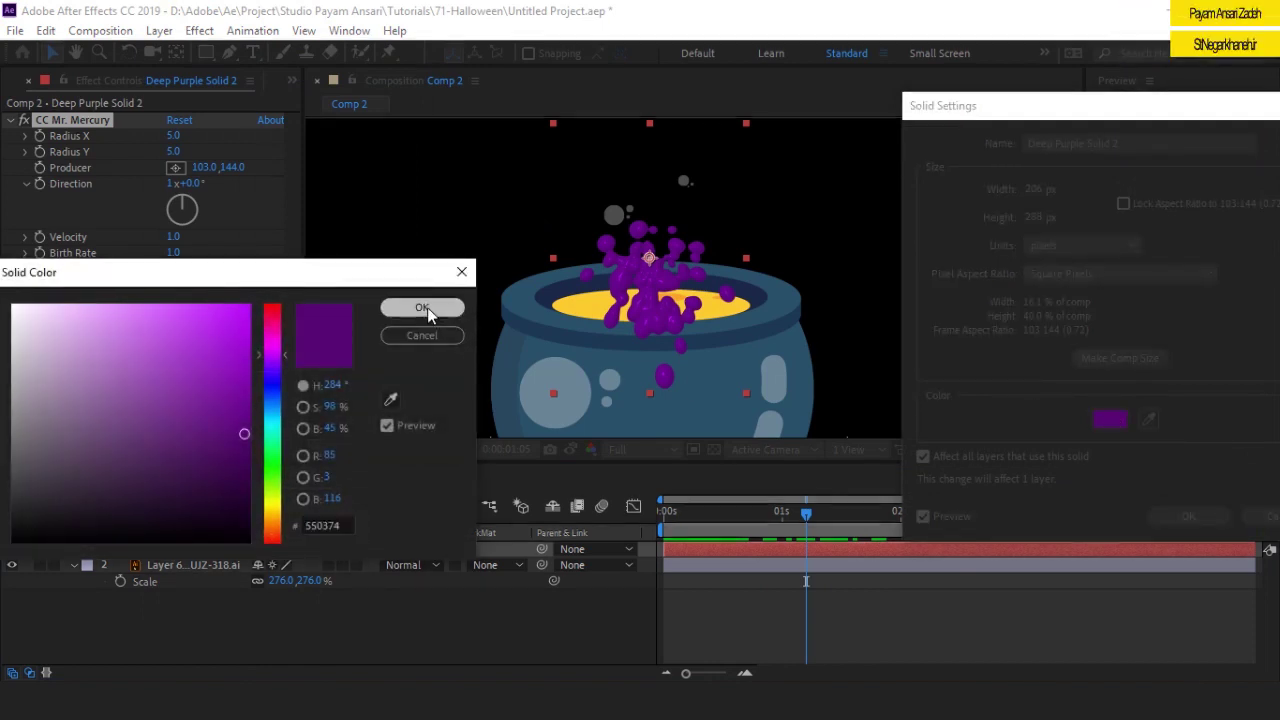
left_click(422, 307)
left_click(1148, 418)
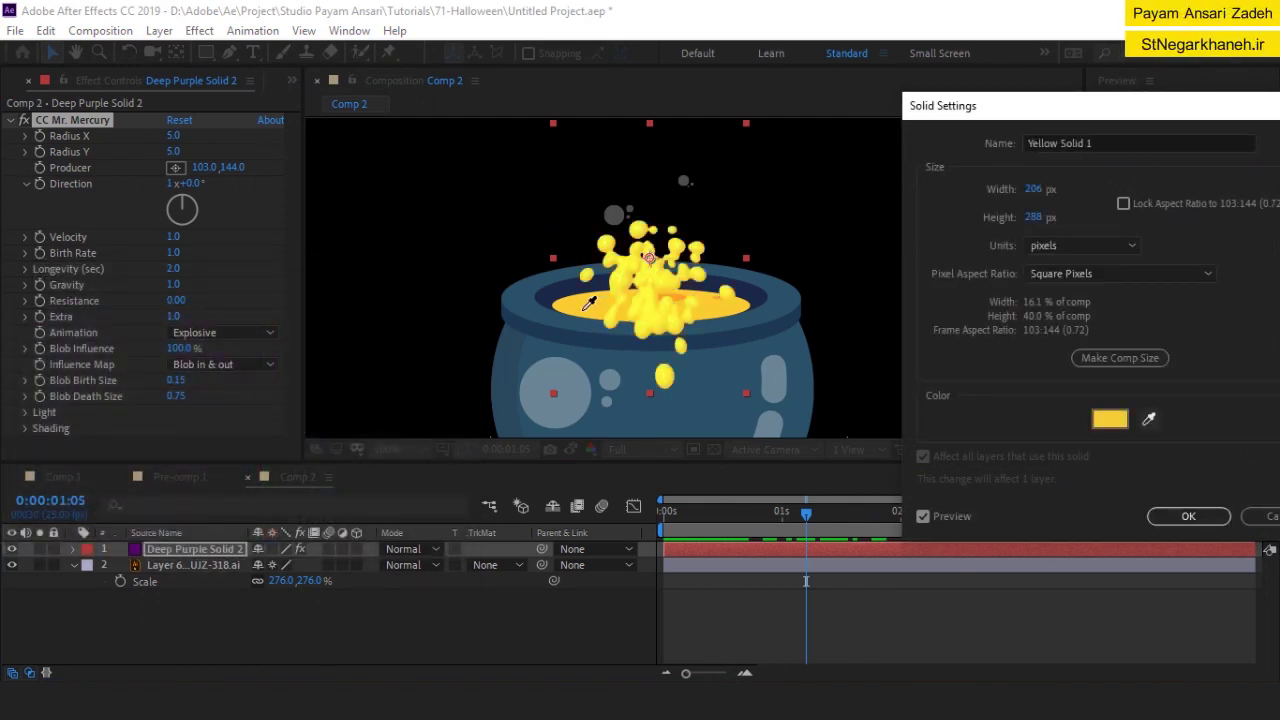
left_click(588, 303)
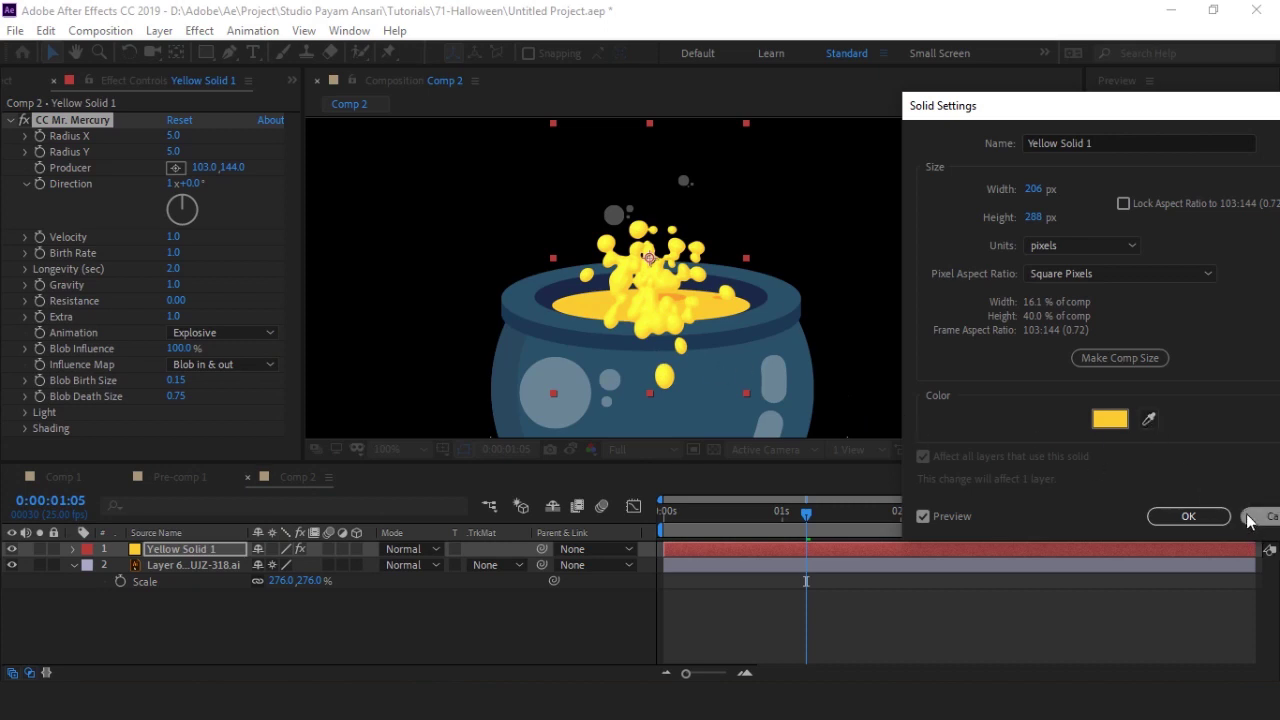
left_click(1148, 419)
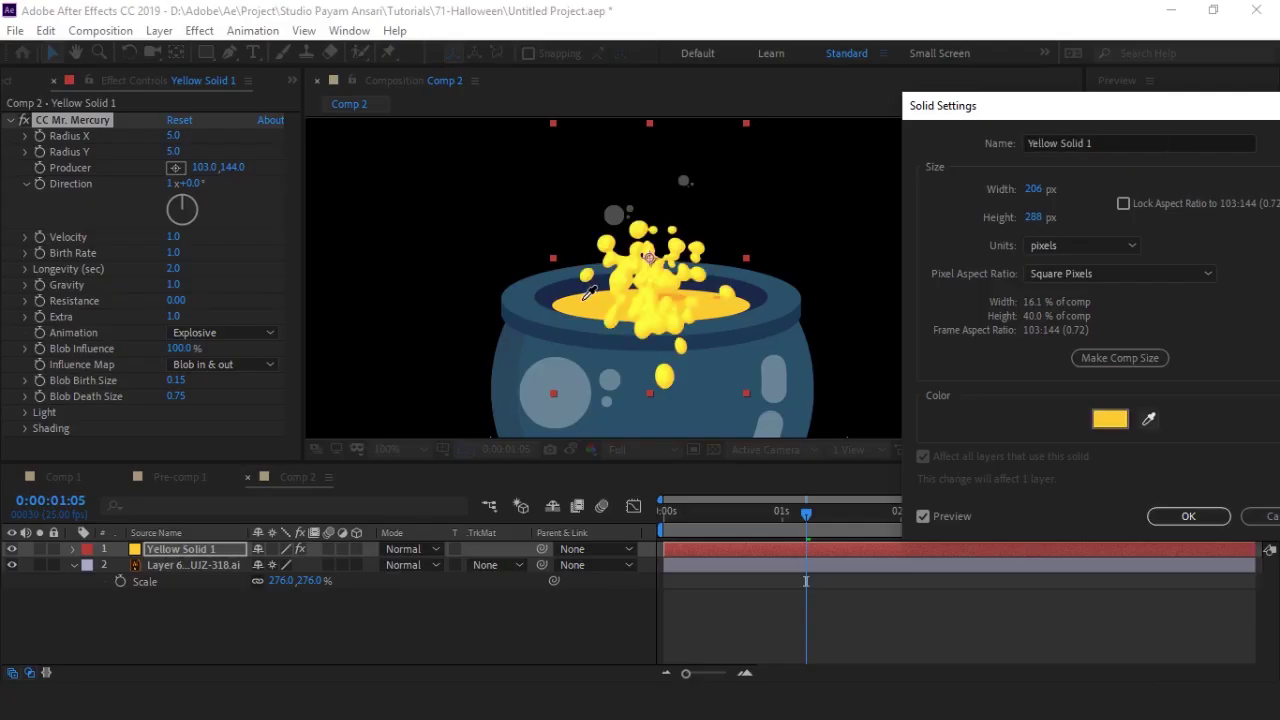
left_click(585, 300)
left_click(1182, 518)
mouse_move(670, 514)
left_mouse_down()
mouse_move(992, 516)
mouse_move(947, 514)
left_mouse_up()
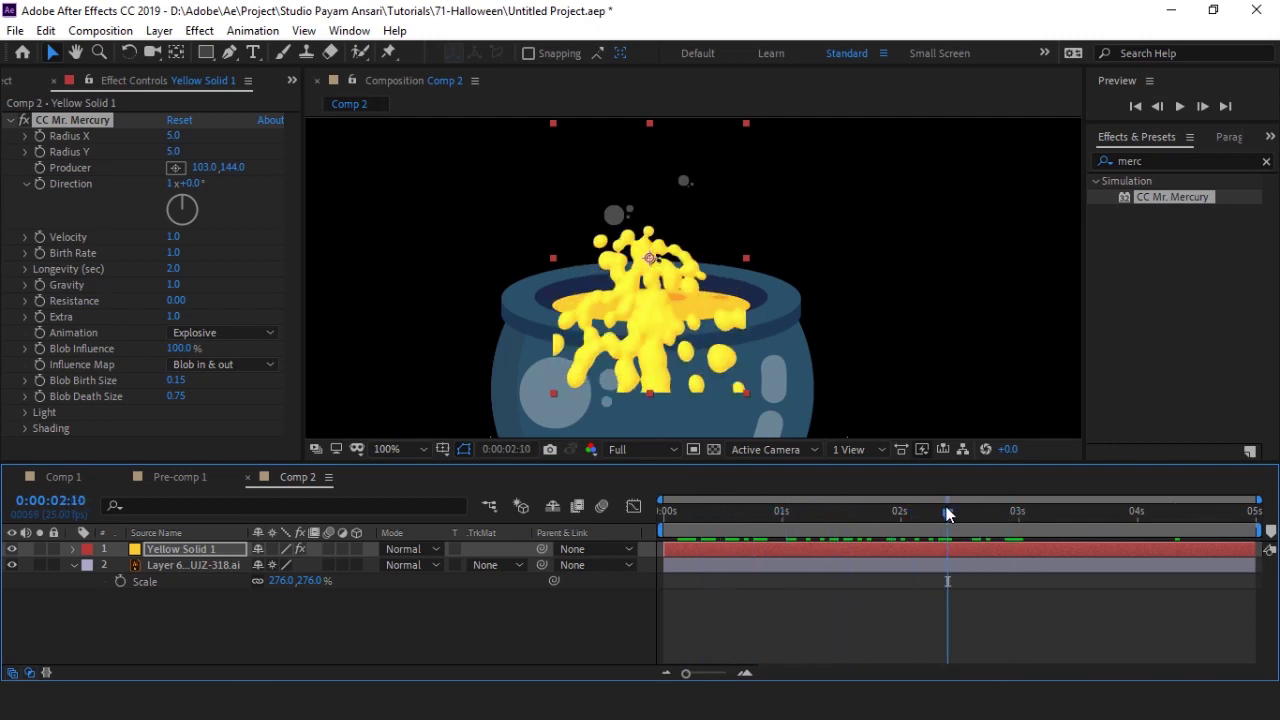
Step: Set CC Mr. Mercury's Gravity to -0.9 and preview the blobs rising from the start
key("space")
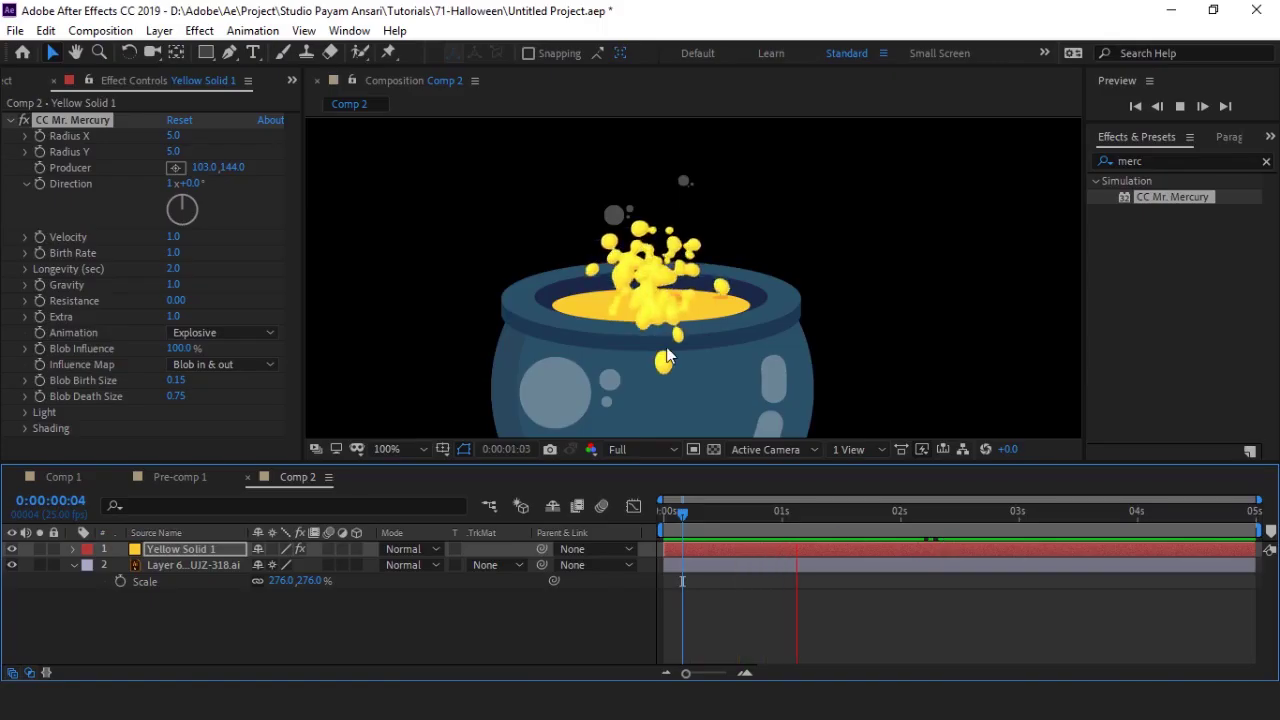
key("space")
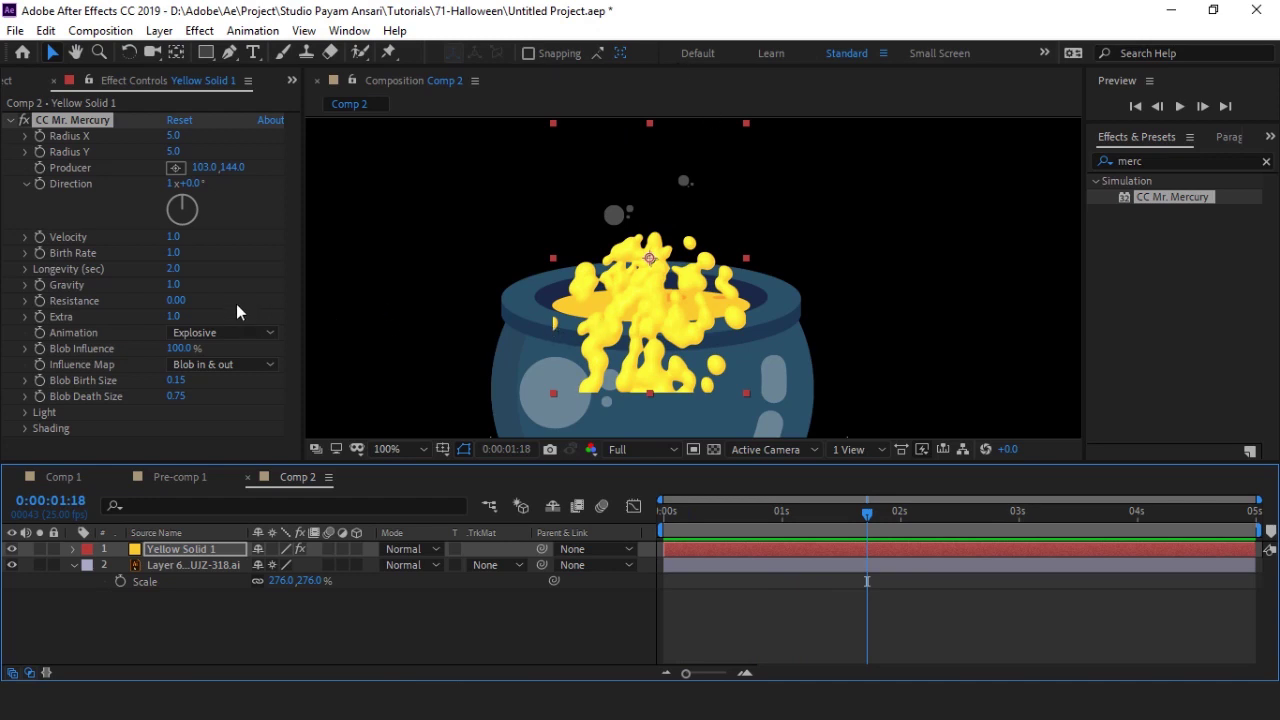
left_click_drag(162, 280, 4, 285)
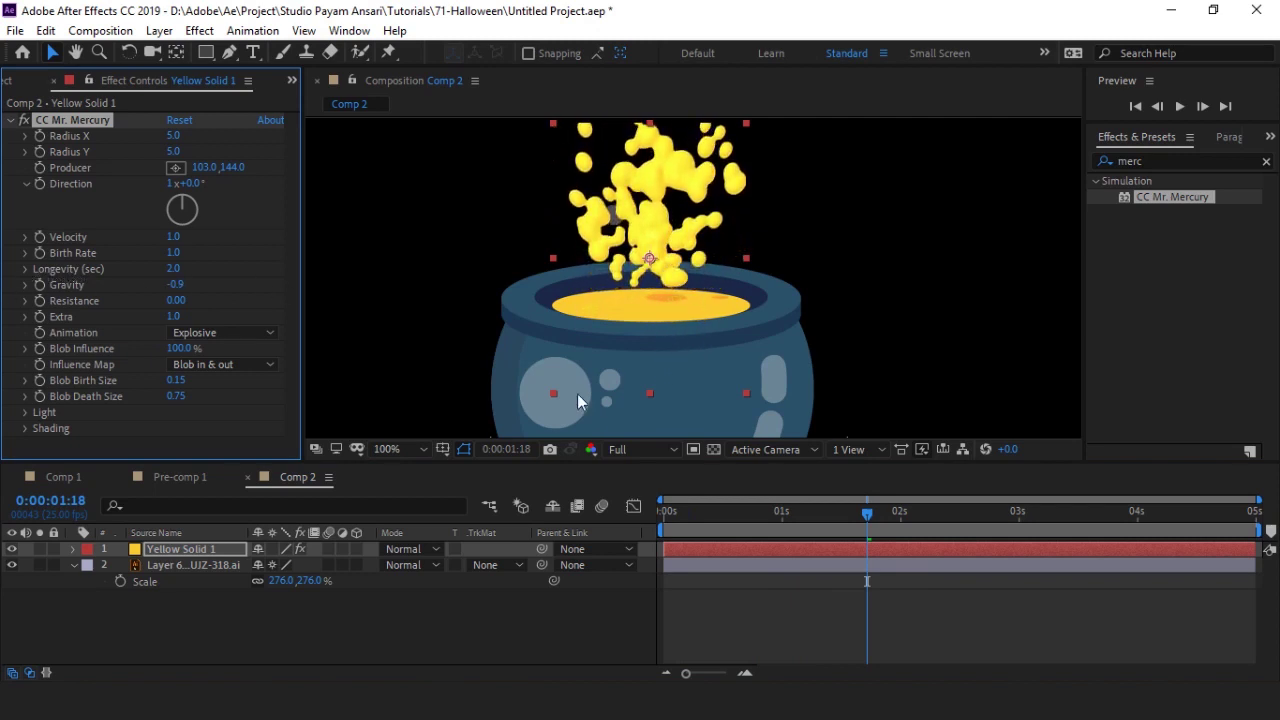
left_click_drag(693, 526, 635, 515)
key("space")
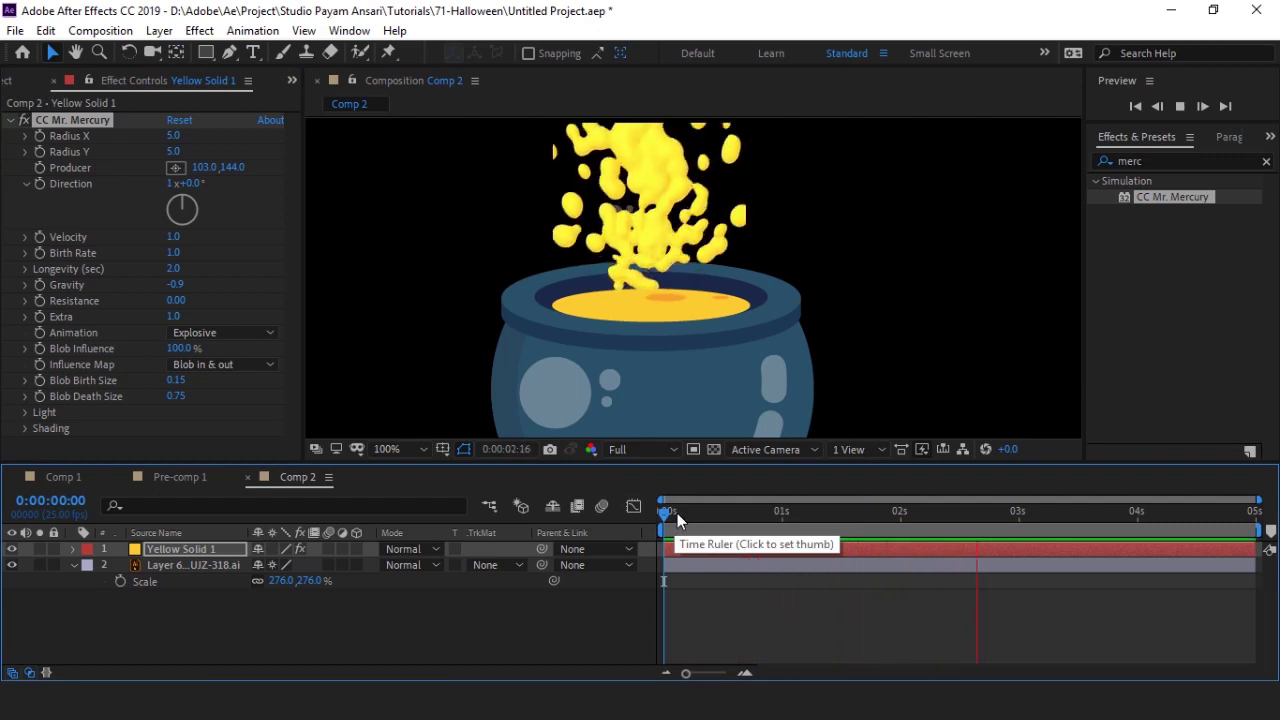
key("space")
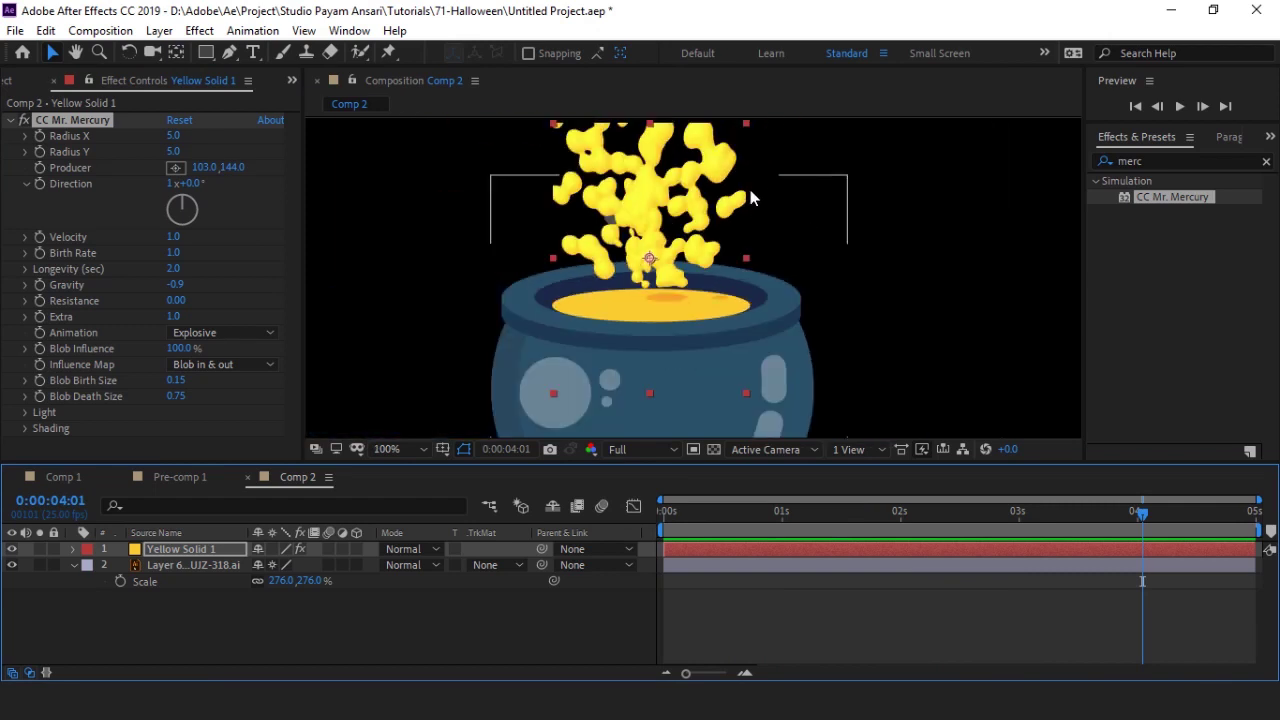
key("period")
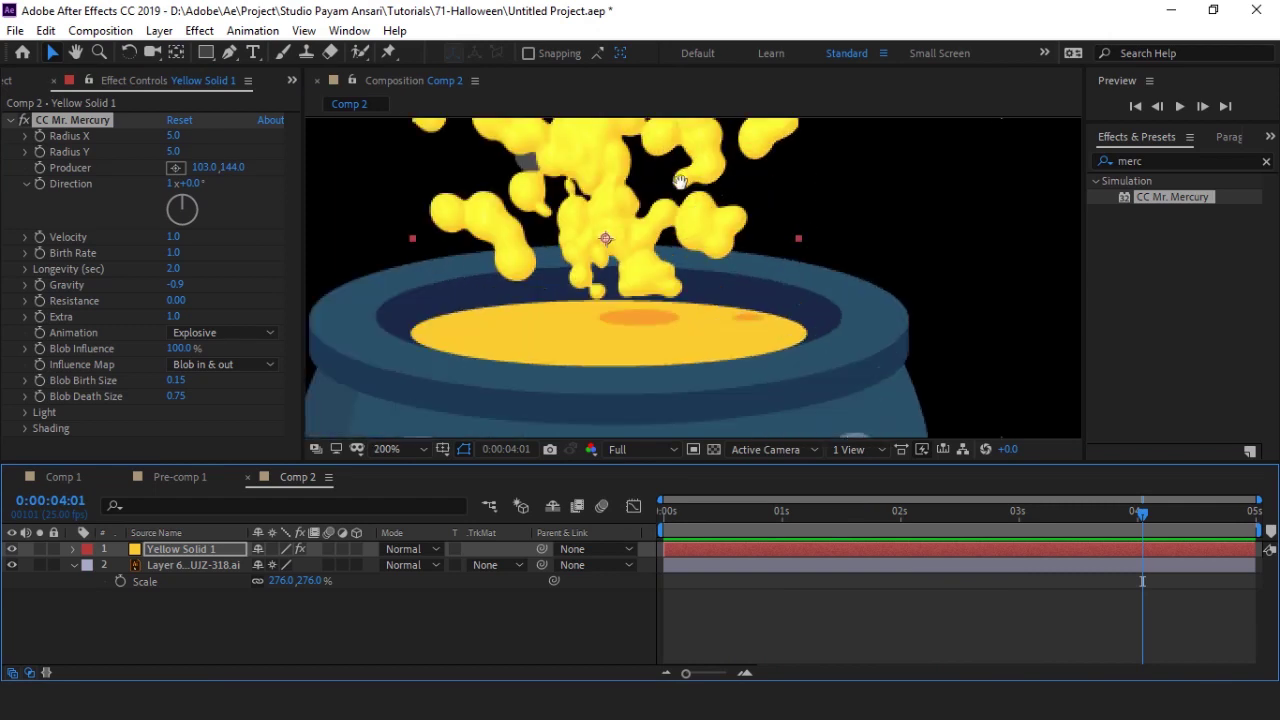
scroll(760, 205, "up", 3)
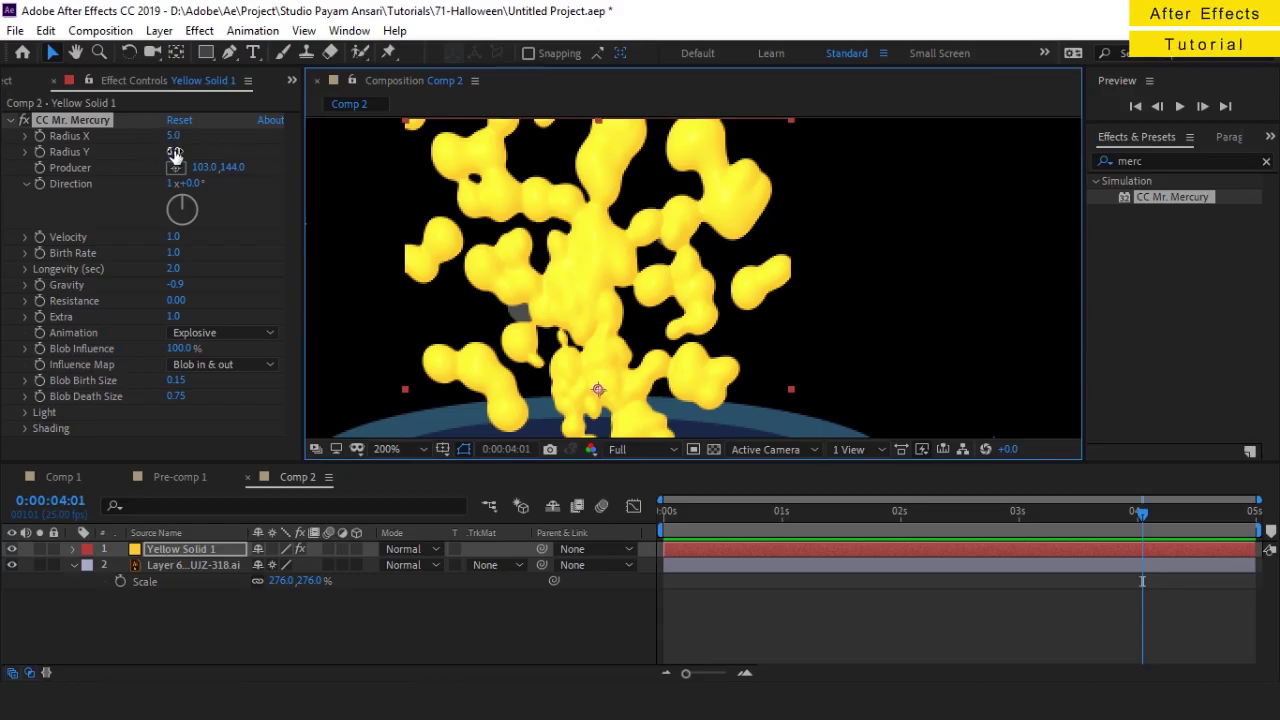
Step: Change Mr. Mercury's Radius Y and Radius X values and scrub through the blob splash
left_click_drag(173, 151, 151, 147)
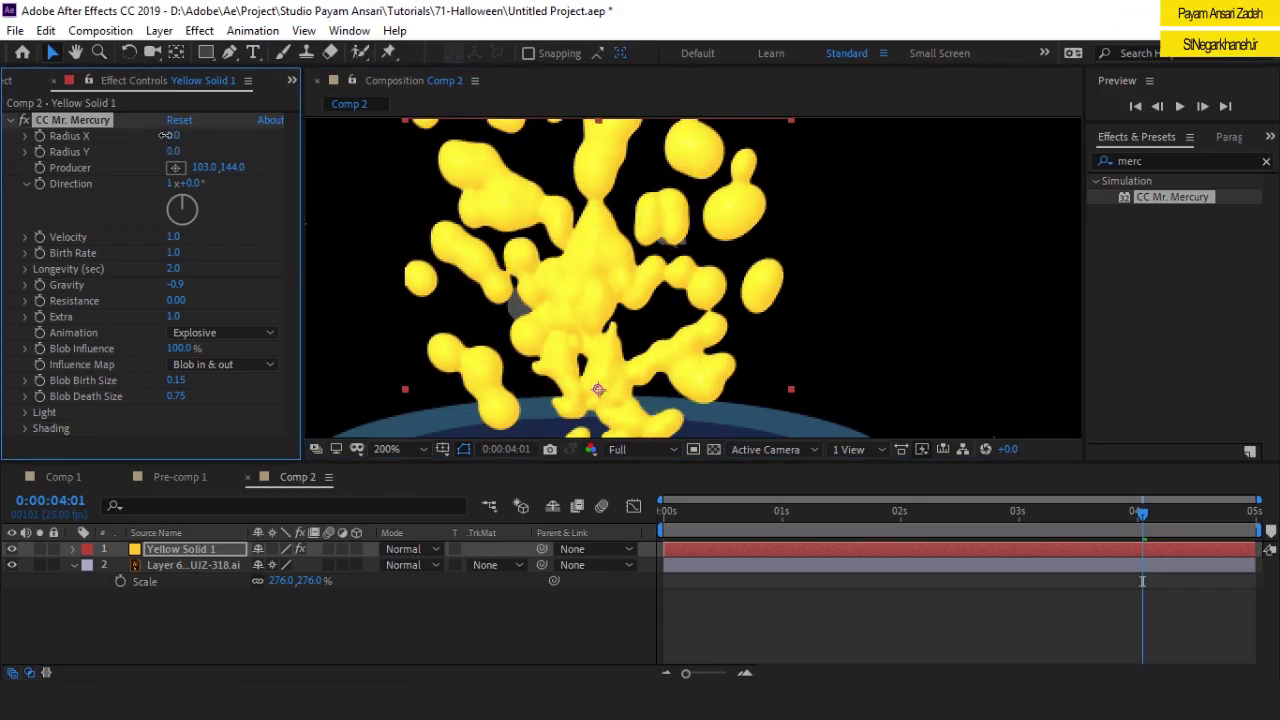
left_click_drag(173, 137, 124, 135)
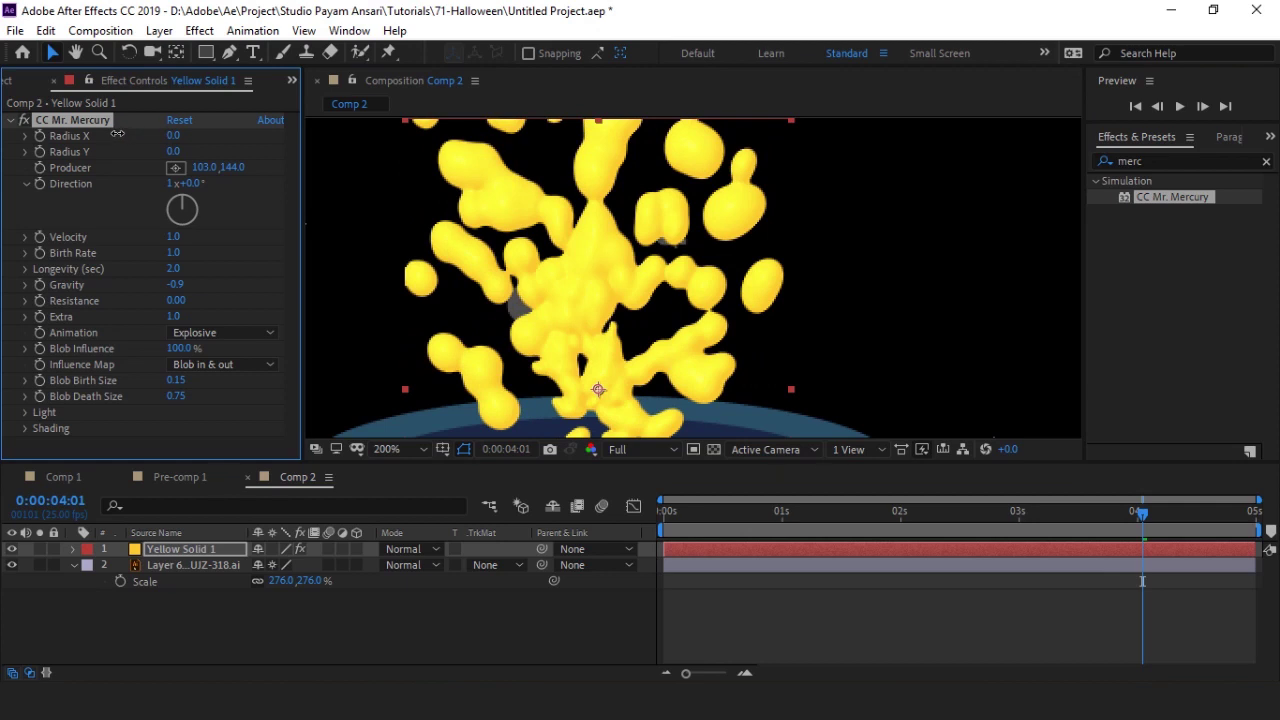
key("comma")
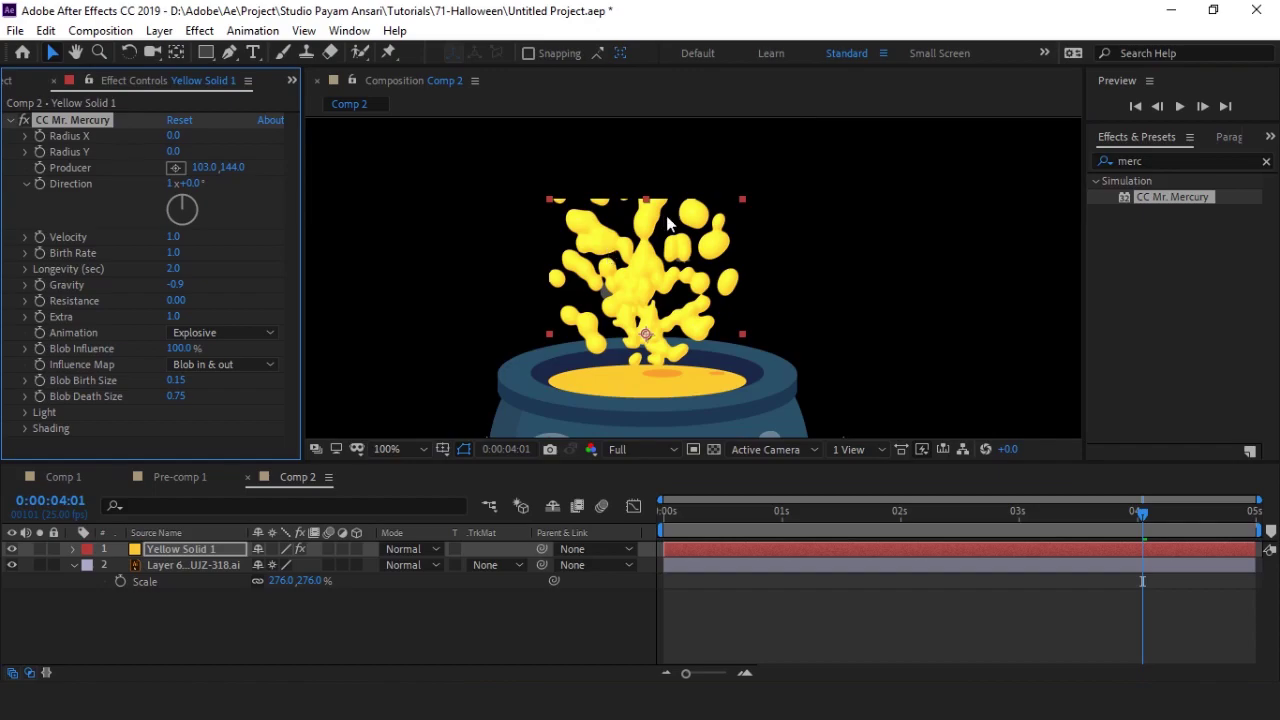
key("period")
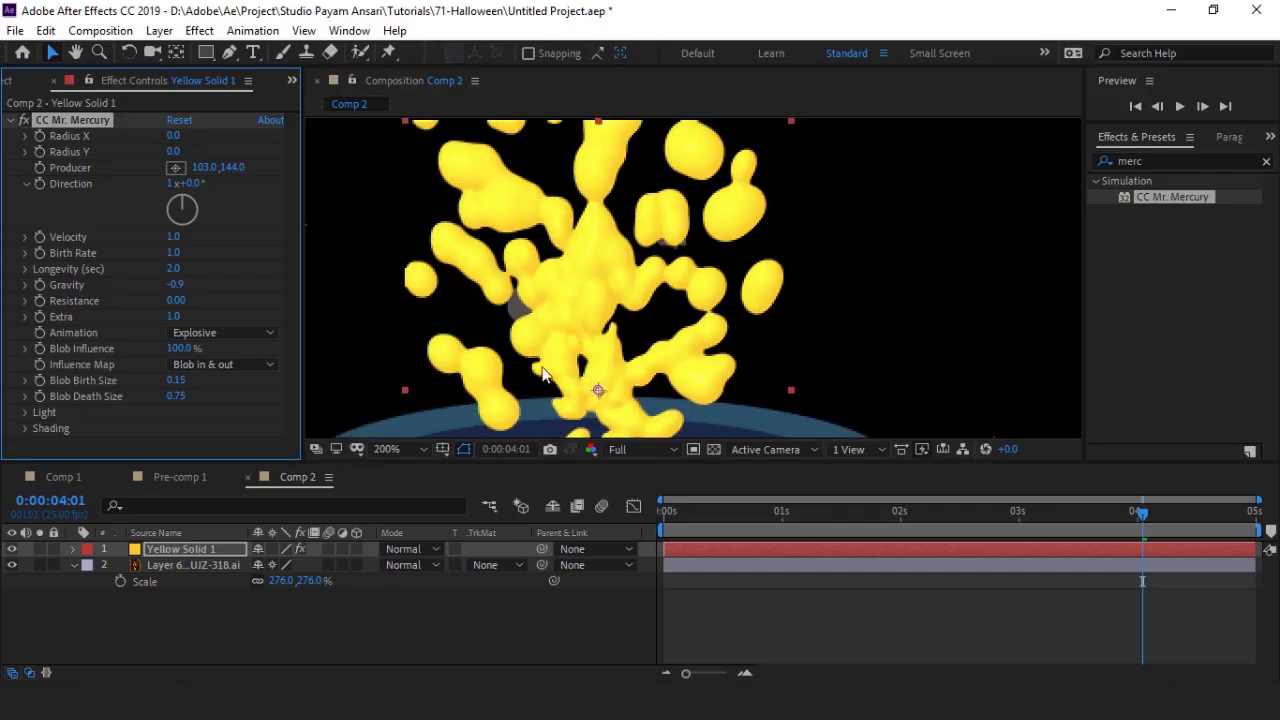
left_click_drag(661, 505, 927, 492)
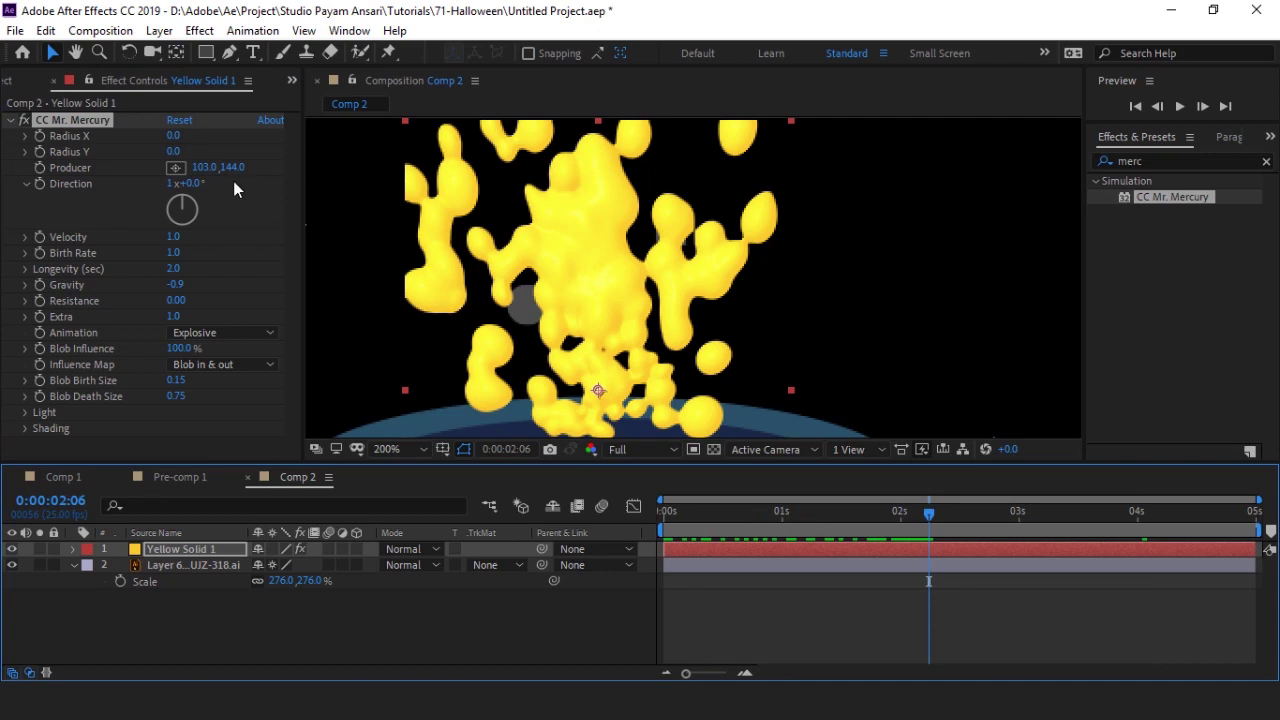
Step: Place the Producer point at 104.0, 196.0 on the cauldron's liquid surface and nudge the layer up
left_click(175, 167)
key("comma")
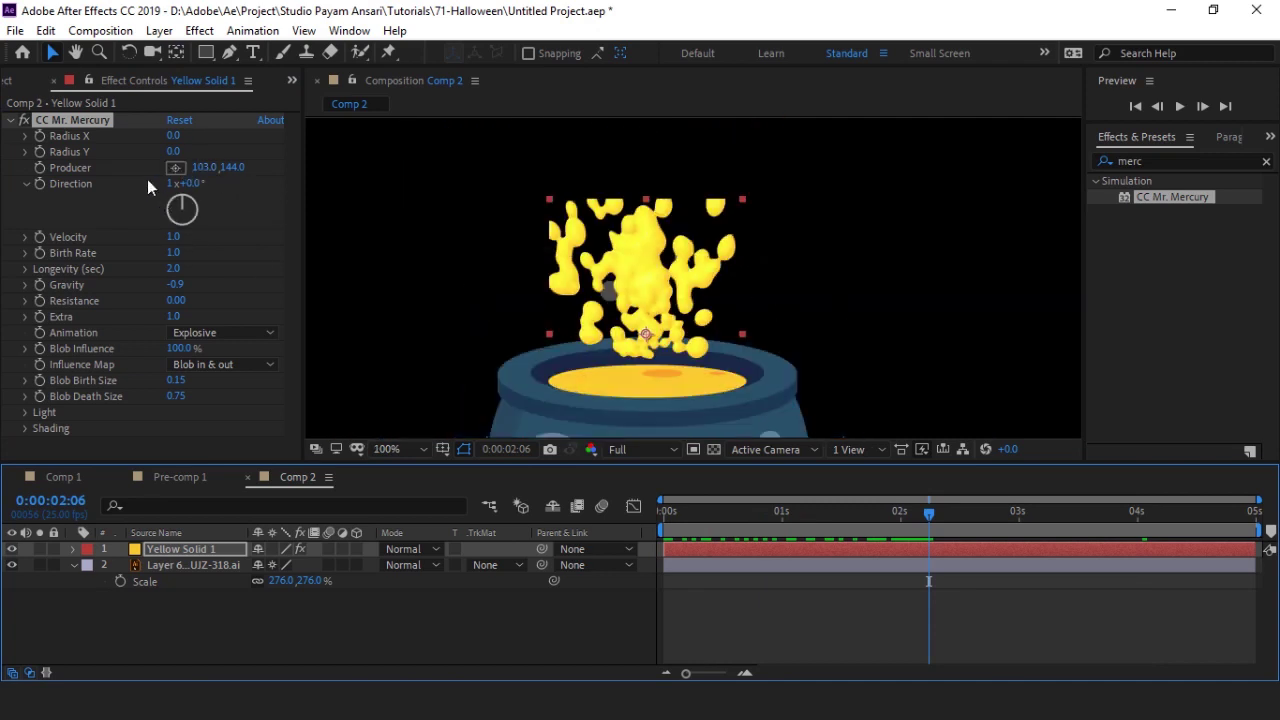
left_click(557, 333)
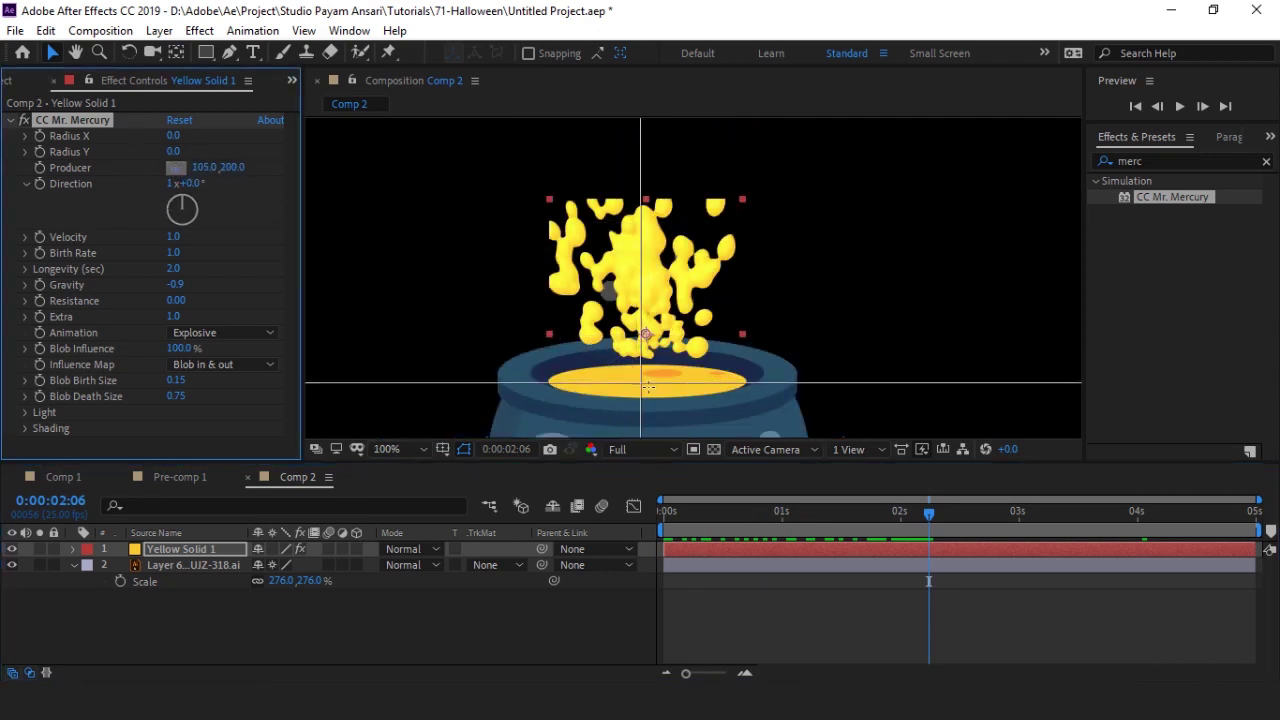
left_click(647, 381)
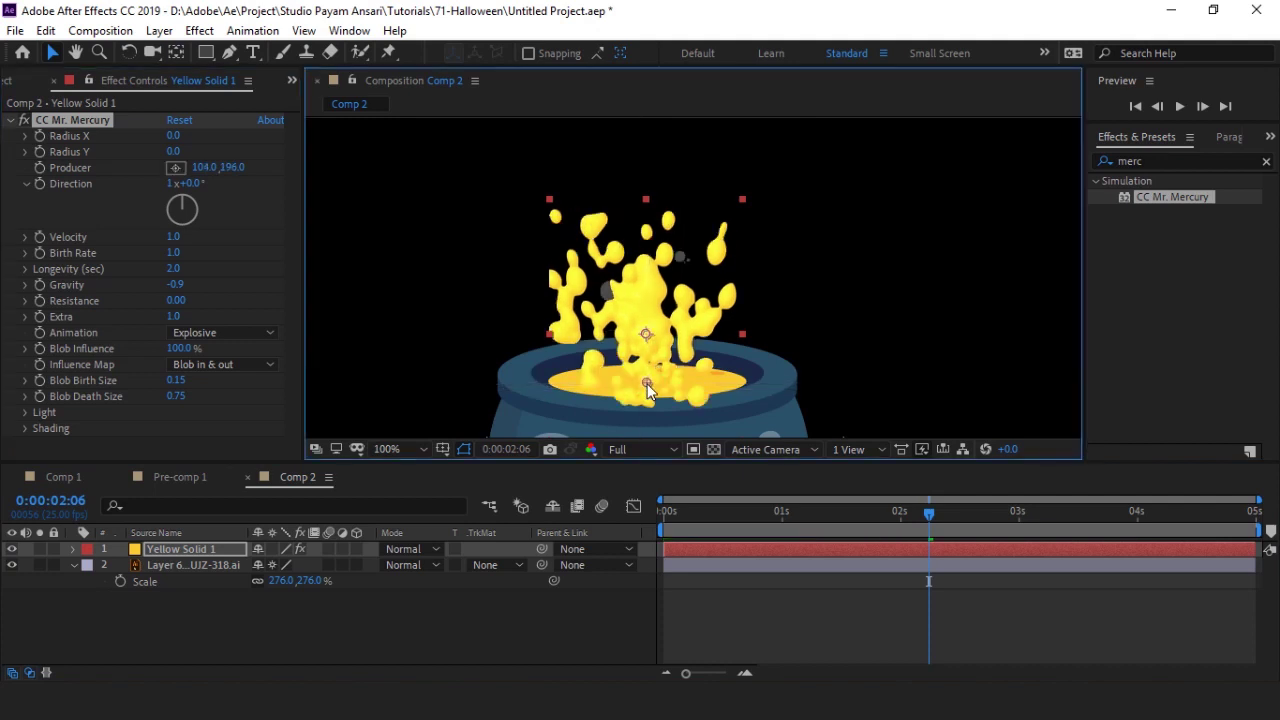
key("shift+Up")
key("shift+Up")
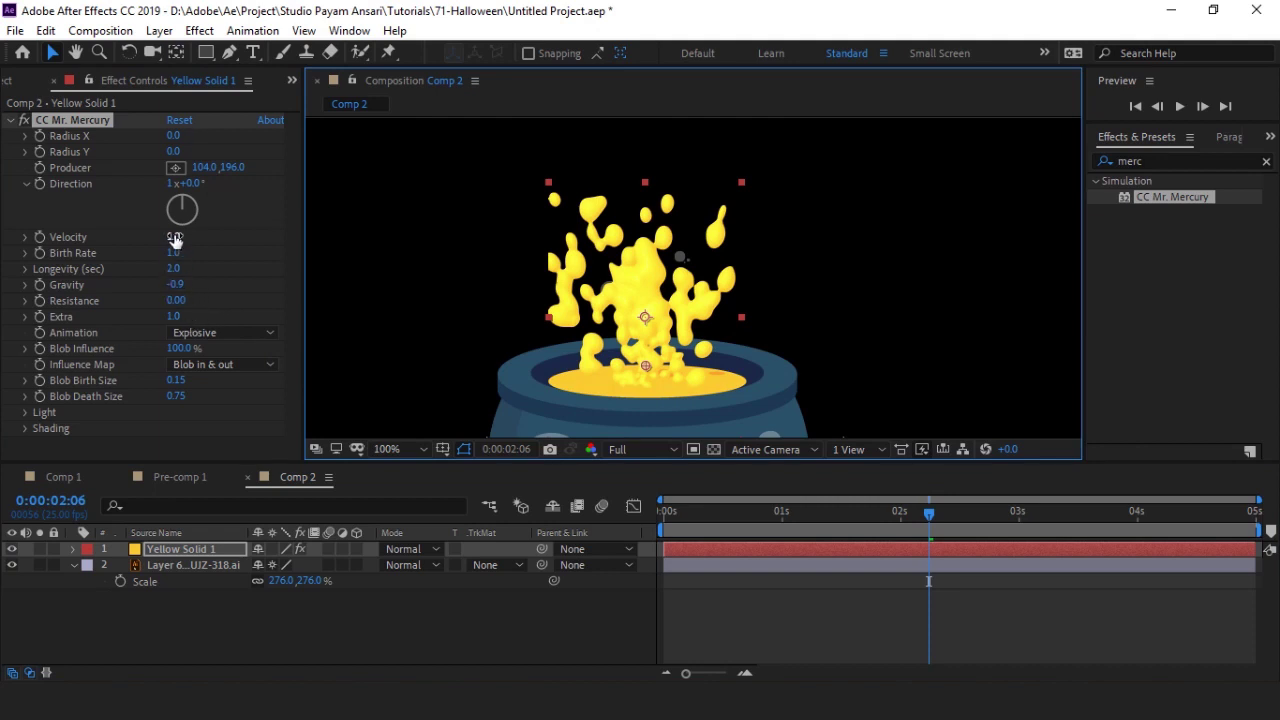
Step: Set Velocity to 1.5 and Birth Rate to 0.1, then preview from the start
left_click(173, 236)
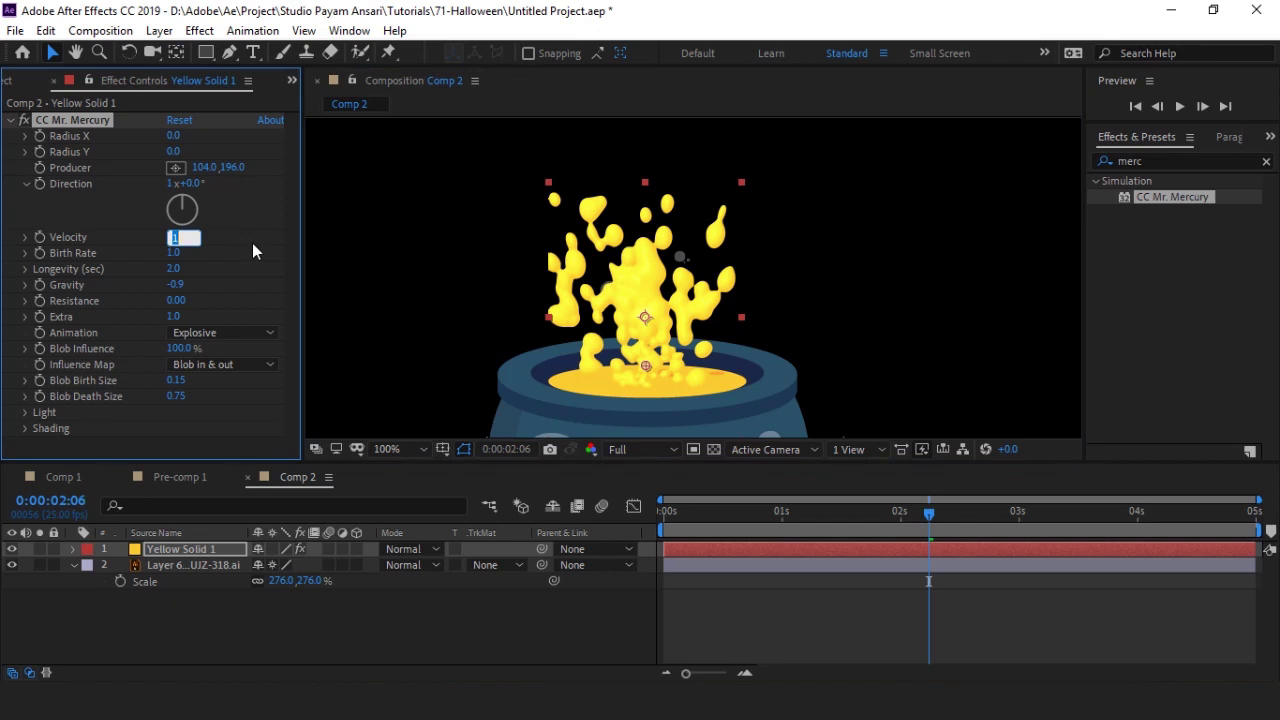
type("1.5")
key("Return")
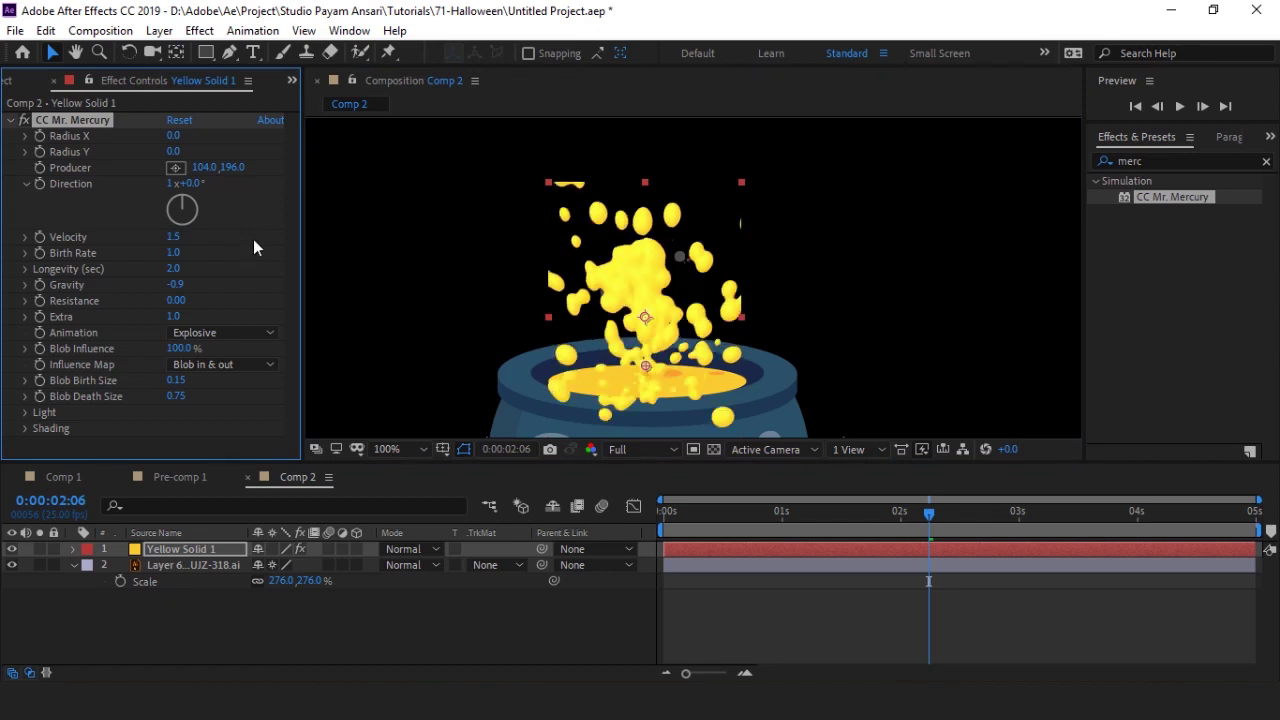
left_click(176, 253)
type("0.1")
key("Return")
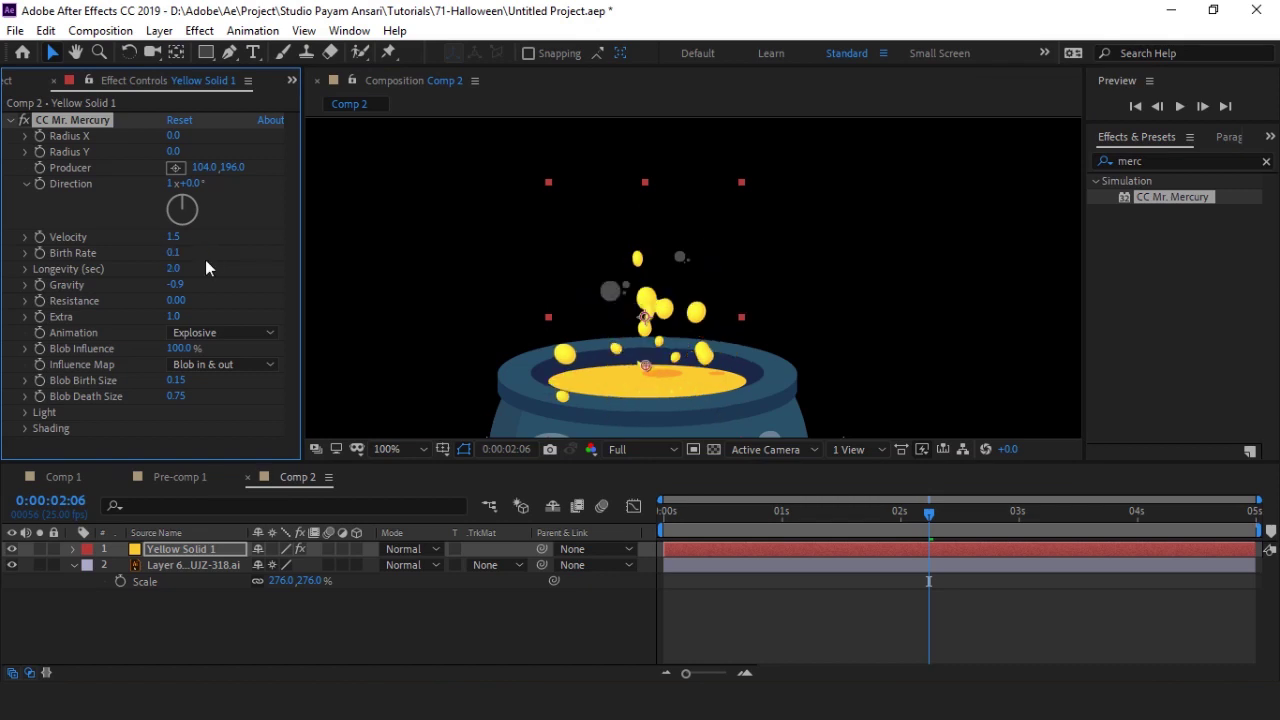
left_click(672, 514)
key("space")
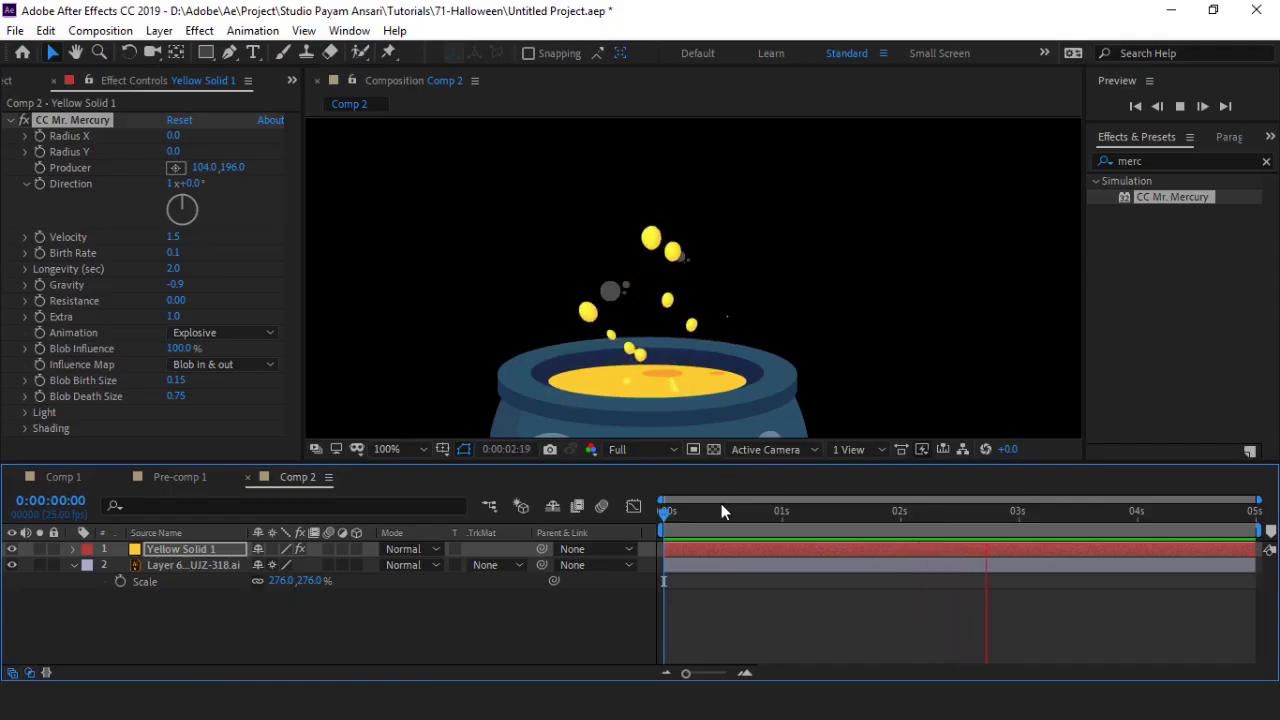
key("space")
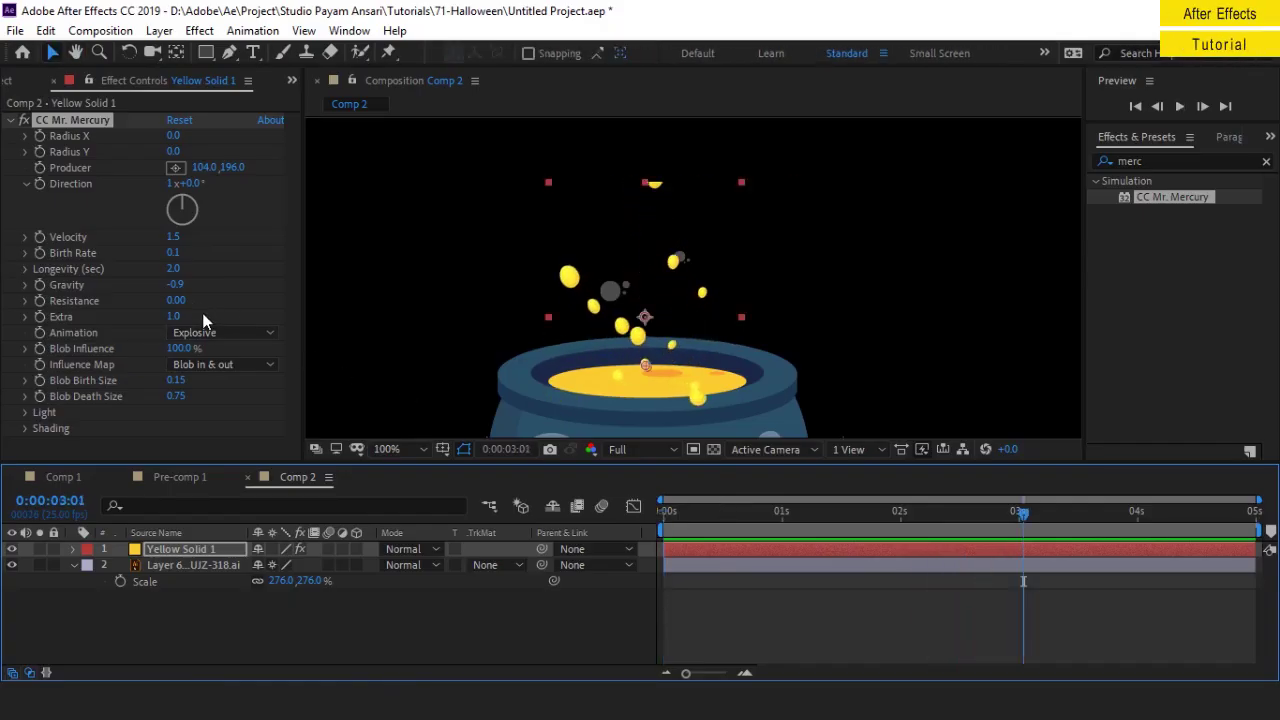
Step: Set Resistance to 0.10 and preview the splashes
left_click(179, 300)
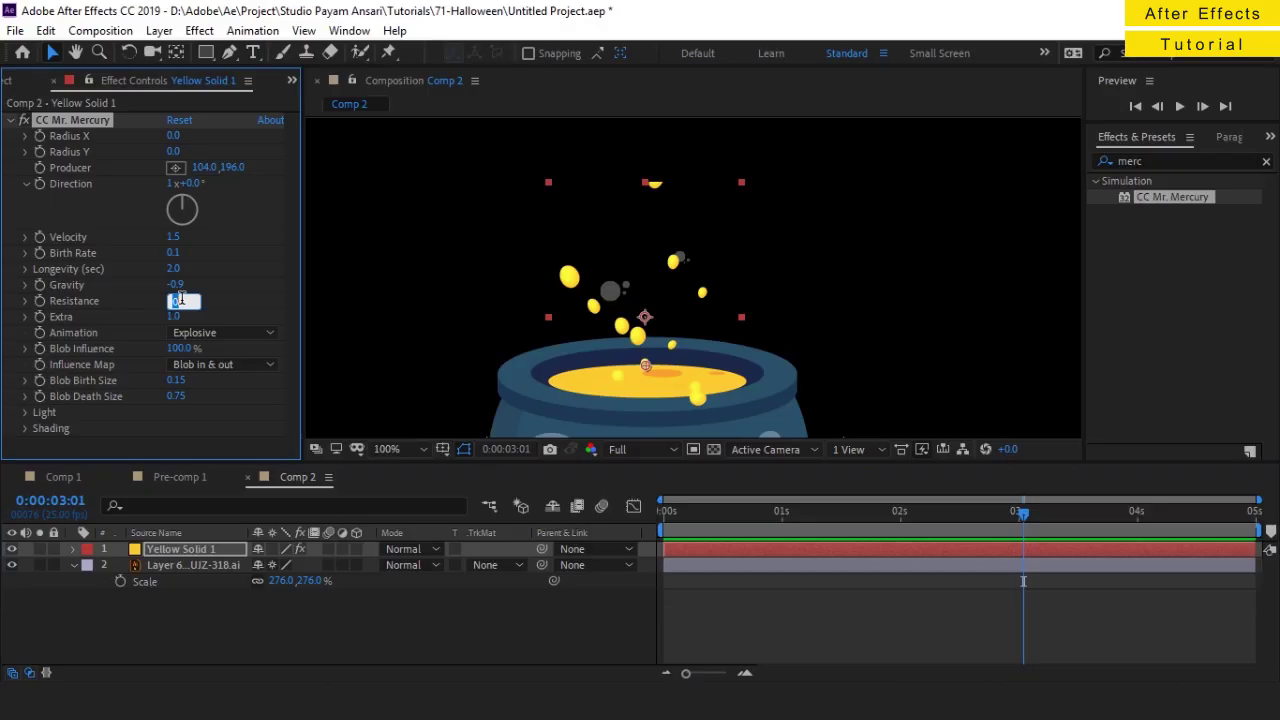
type("10")
key("Return")
key("space")
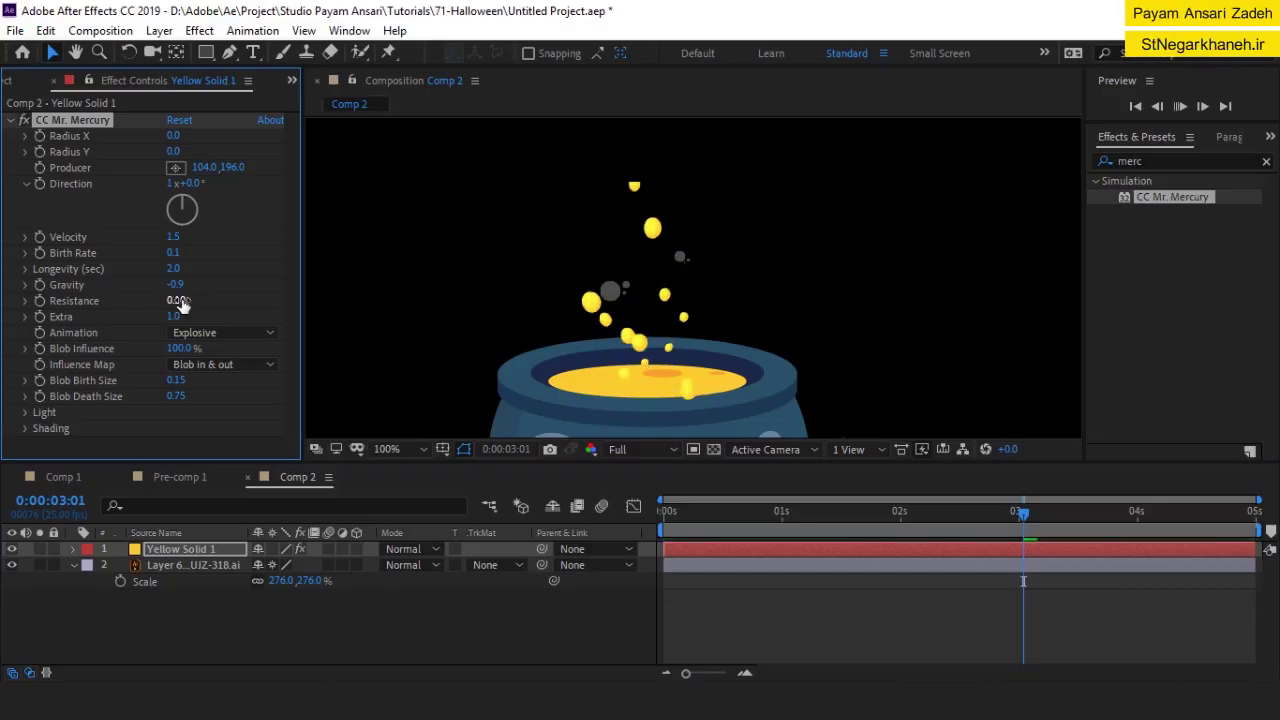
type("0.1")
key("space")
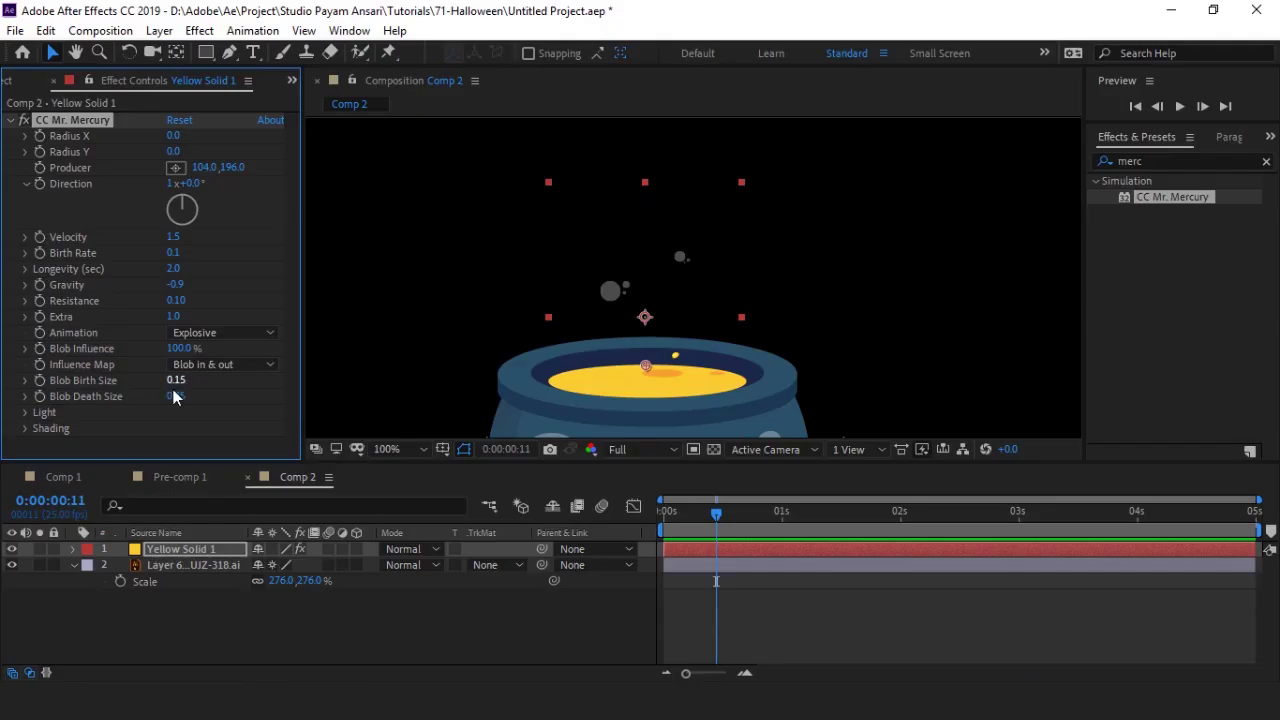
Step: Set Blob Death Size to 0 and Blob Birth Size to 1.00, then preview
left_click(176, 396)
type("0")
key("Return")
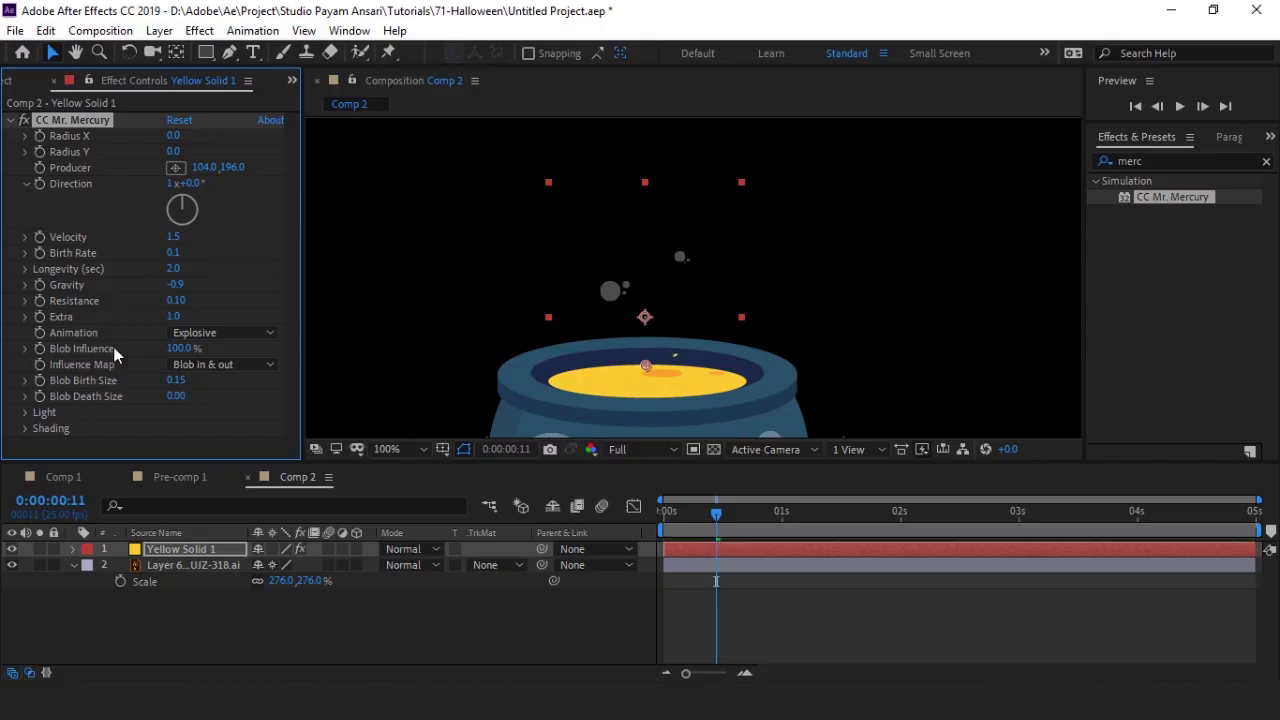
left_click(175, 380)
type("1")
key("Return")
key("space")
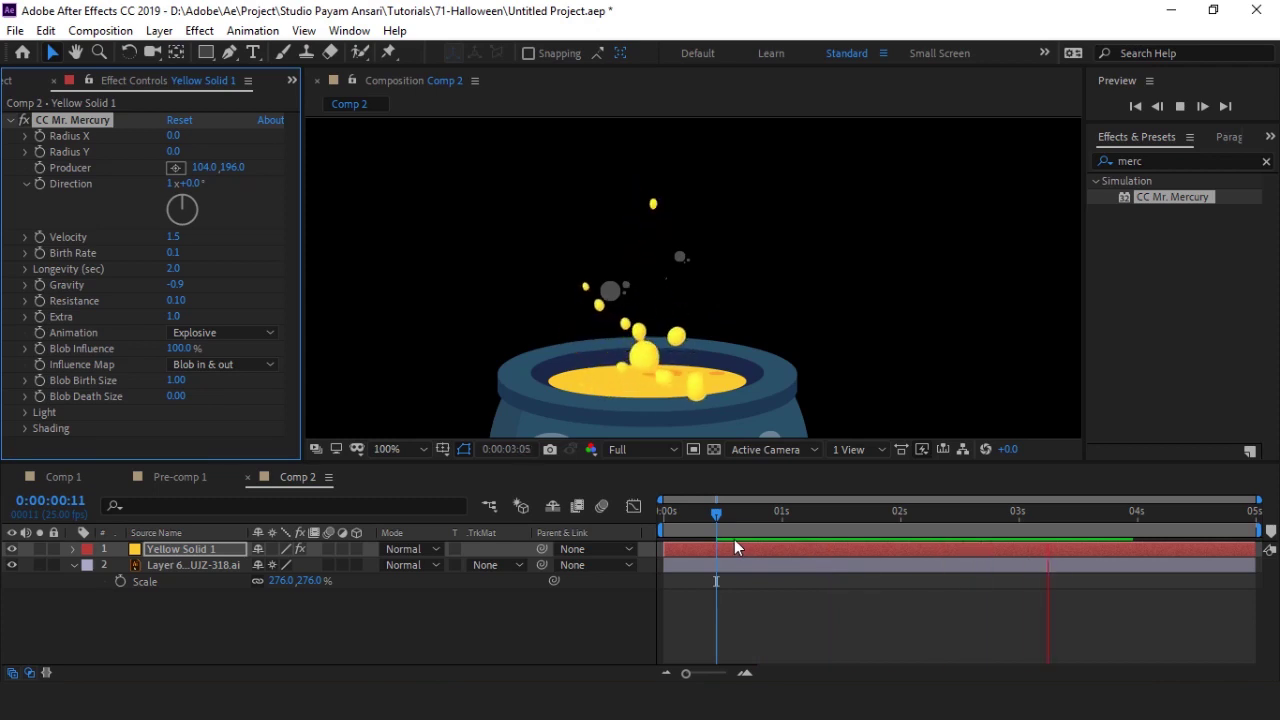
key("space")
Step: Drop Blob Influence to 9%, raise it to 37%, and preview from the start
left_click(173, 316)
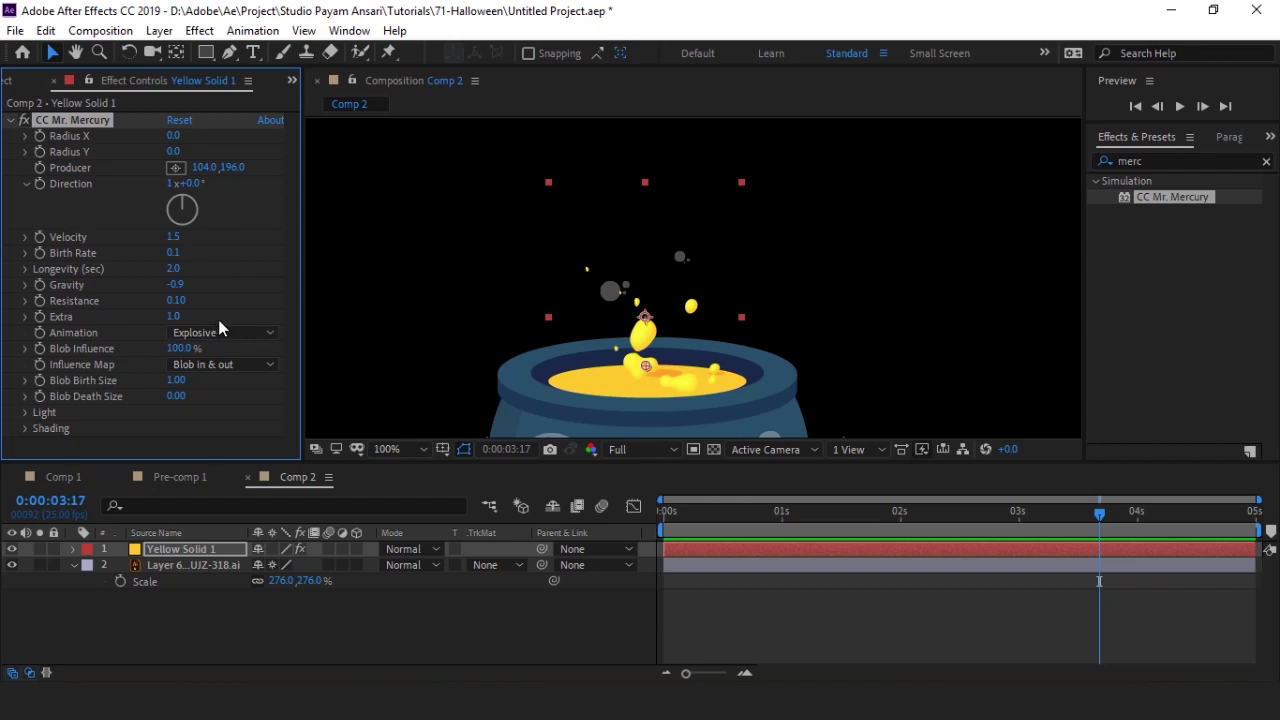
type("9")
key("Return")
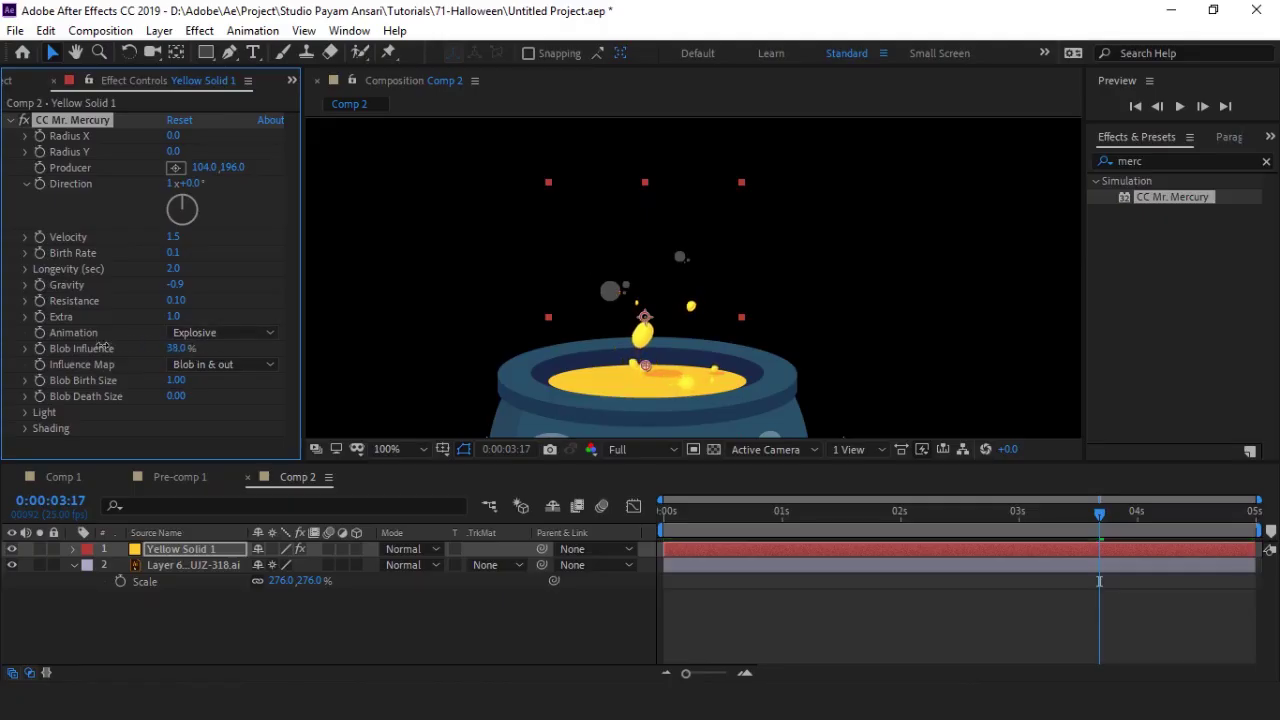
left_click_drag(84, 346, 96, 347)
left_click(657, 513)
key("space")
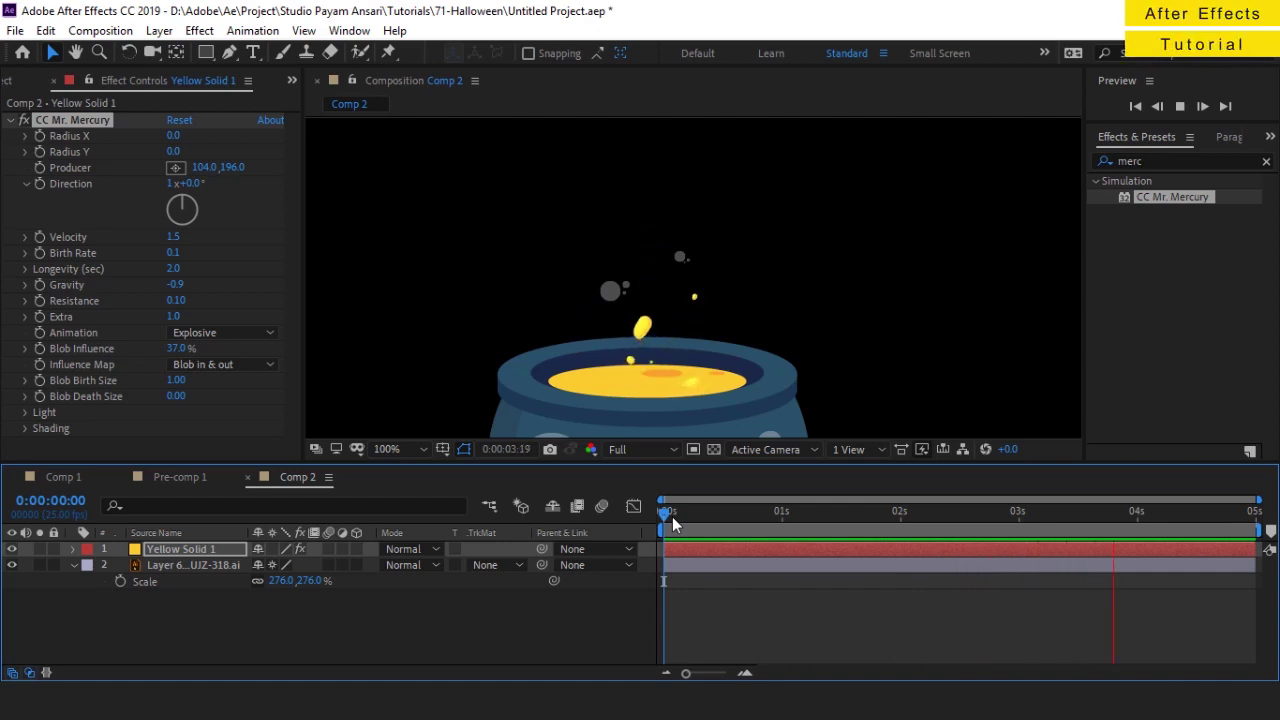
key("space")
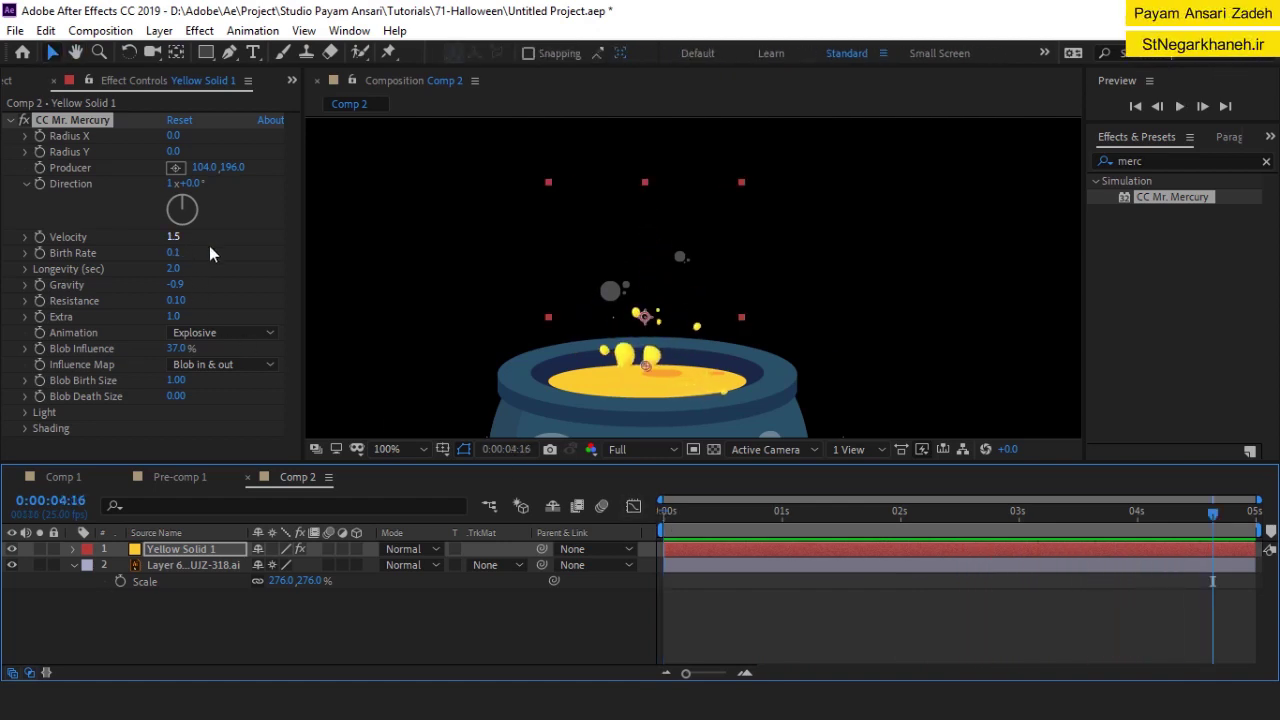
Step: Switch the influence map to Blob out and preview the result
left_click(253, 371)
left_click(263, 383)
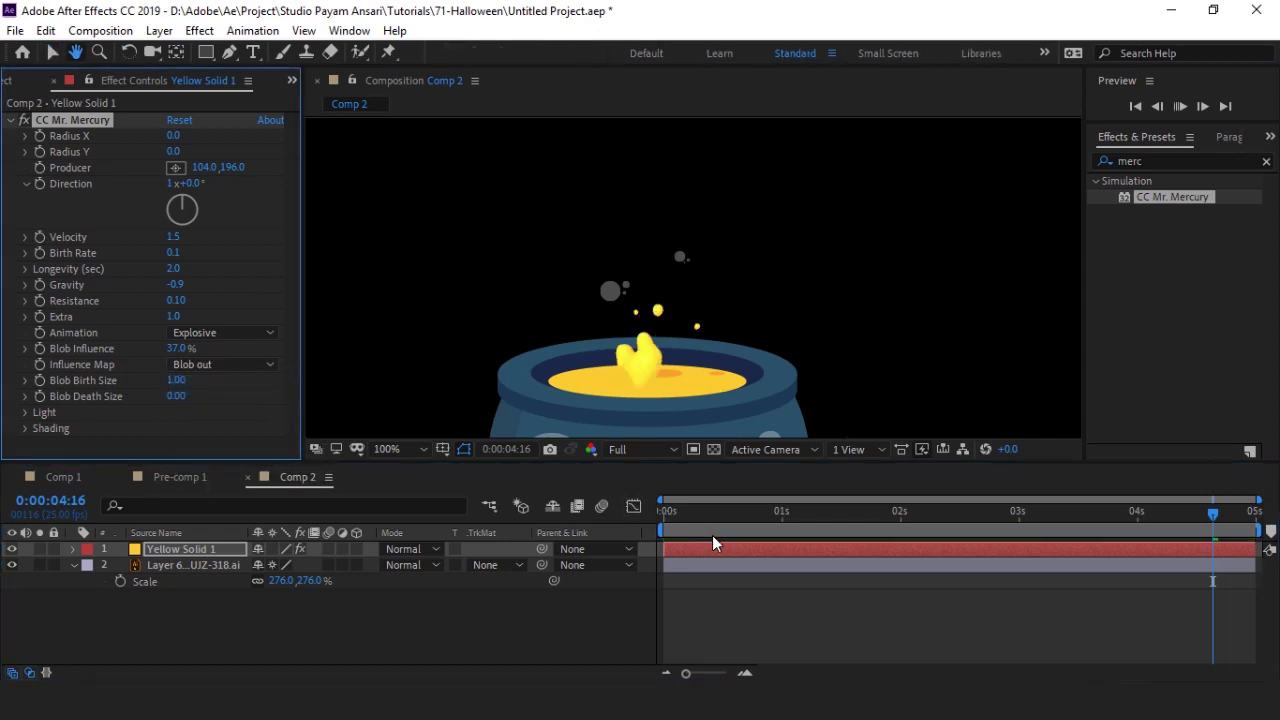
key("space")
key("space")
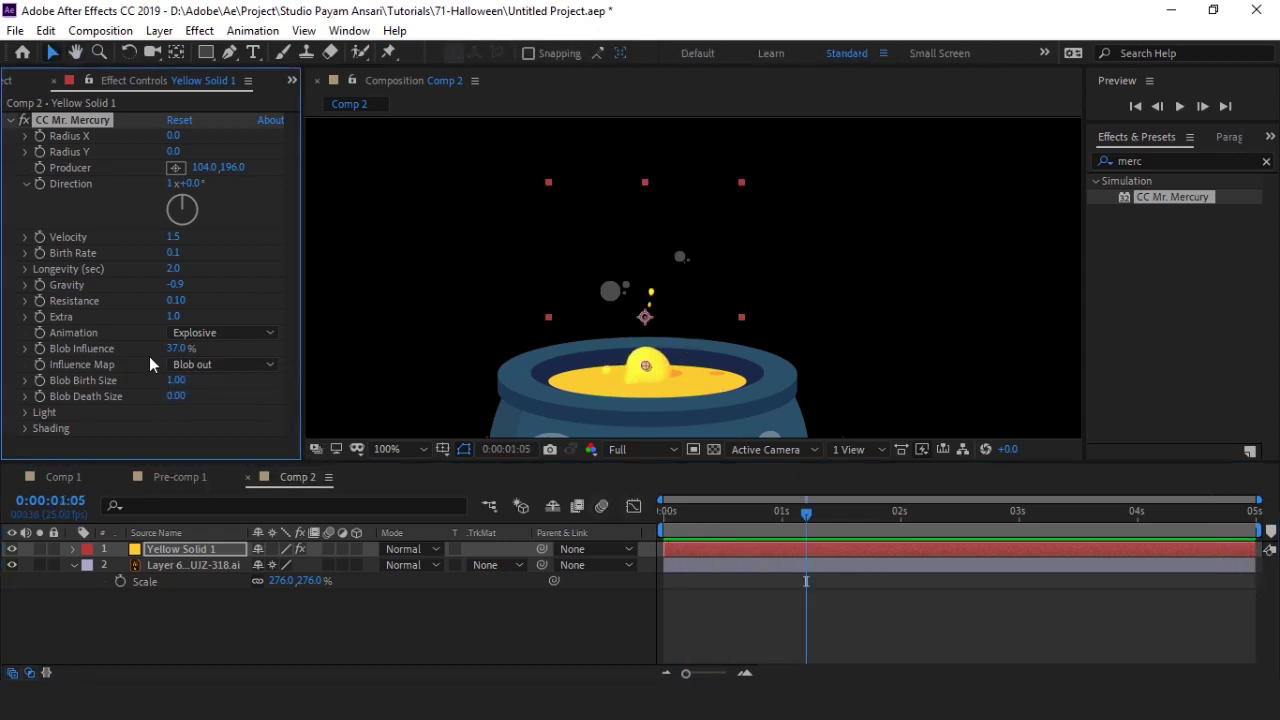
left_click(211, 365)
key("space")
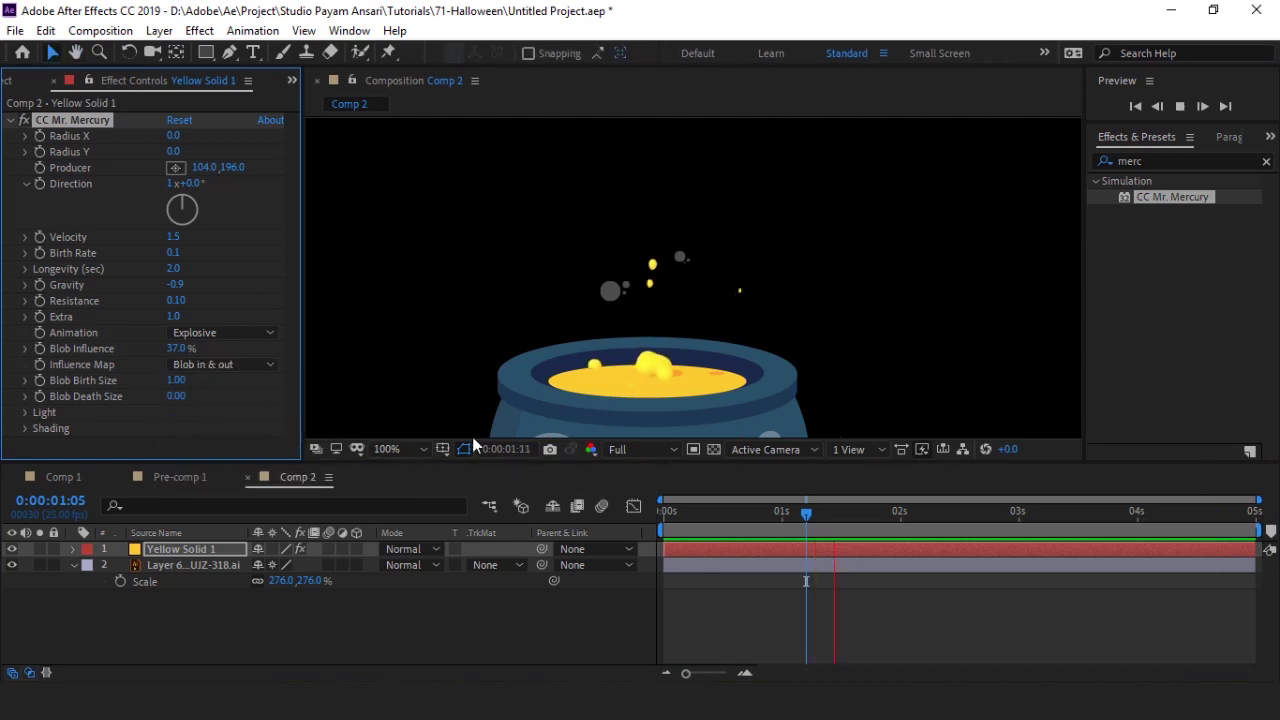
key("space")
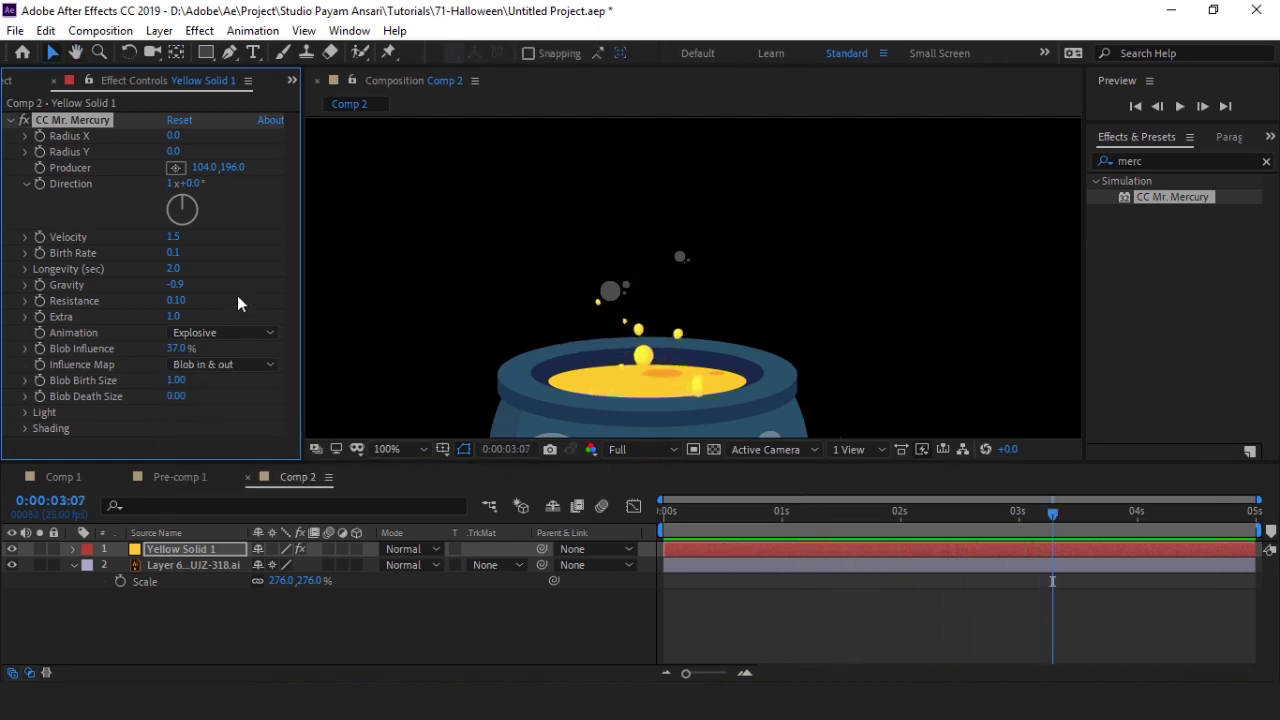
Step: Try Velocity 2 with a preview, then scrub Blob Influence up to 65%
left_click(176, 237)
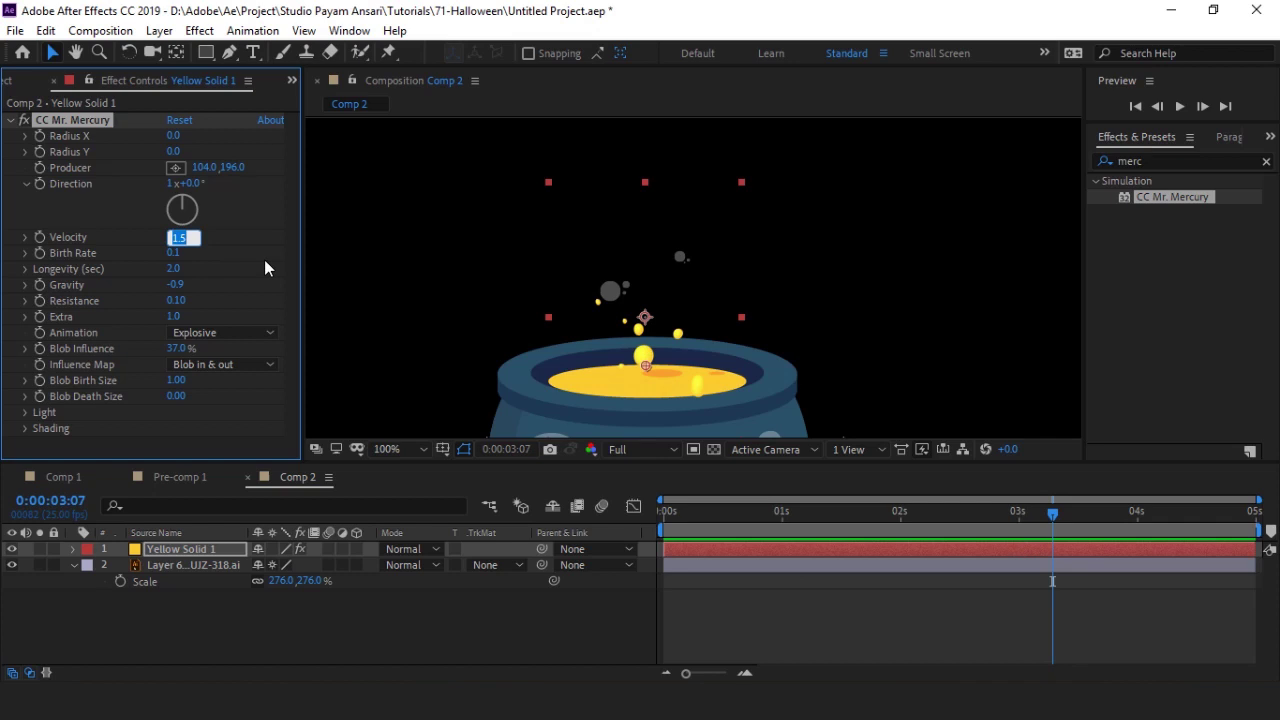
type("2")
key("Return")
key("space")
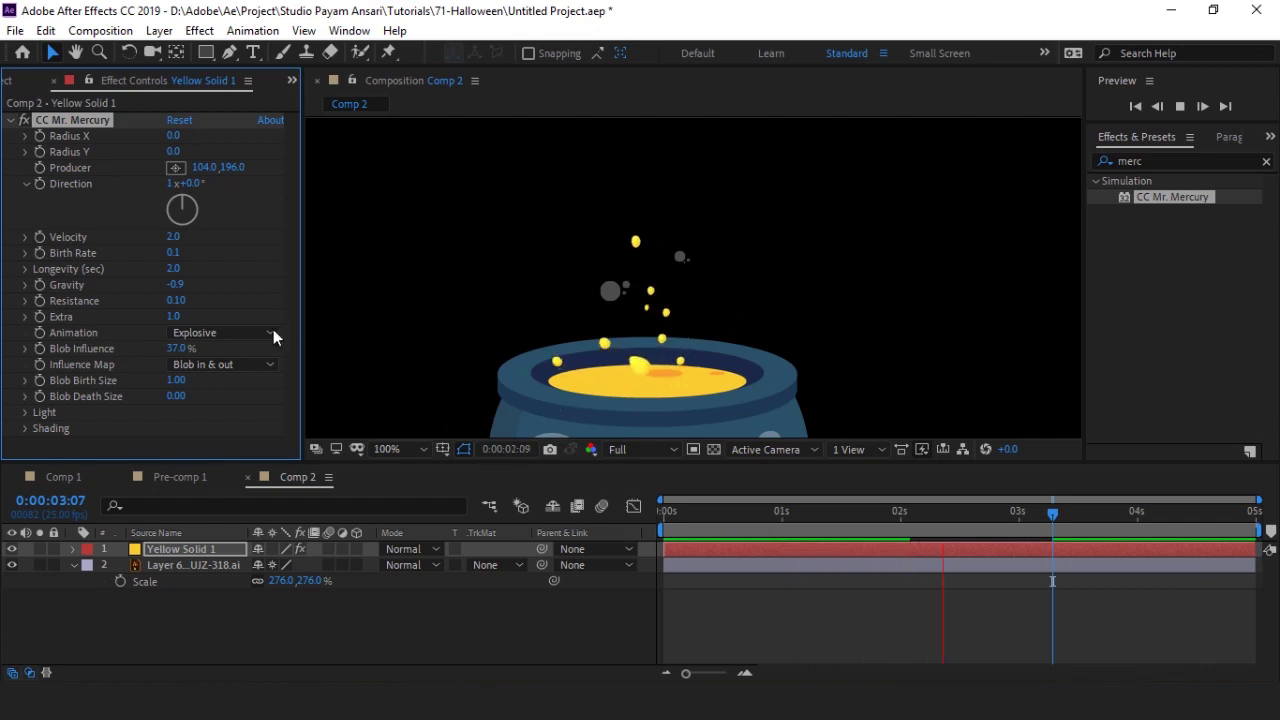
key("space")
mouse_move(170, 350)
left_mouse_down()
mouse_move(212, 348)
mouse_move(200, 349)
left_mouse_up()
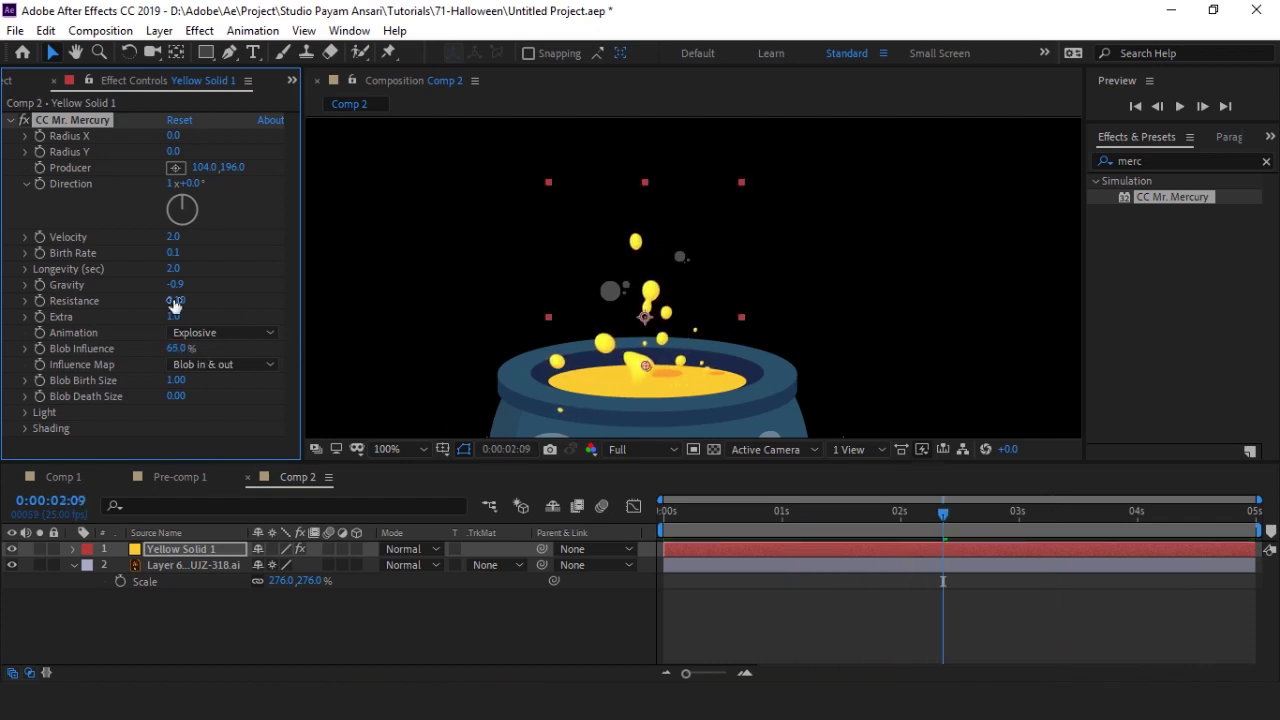
Step: Return Velocity to 1, preview, and scrub through the splash animation
left_click(172, 237)
type("1")
key("Return")
key("space")
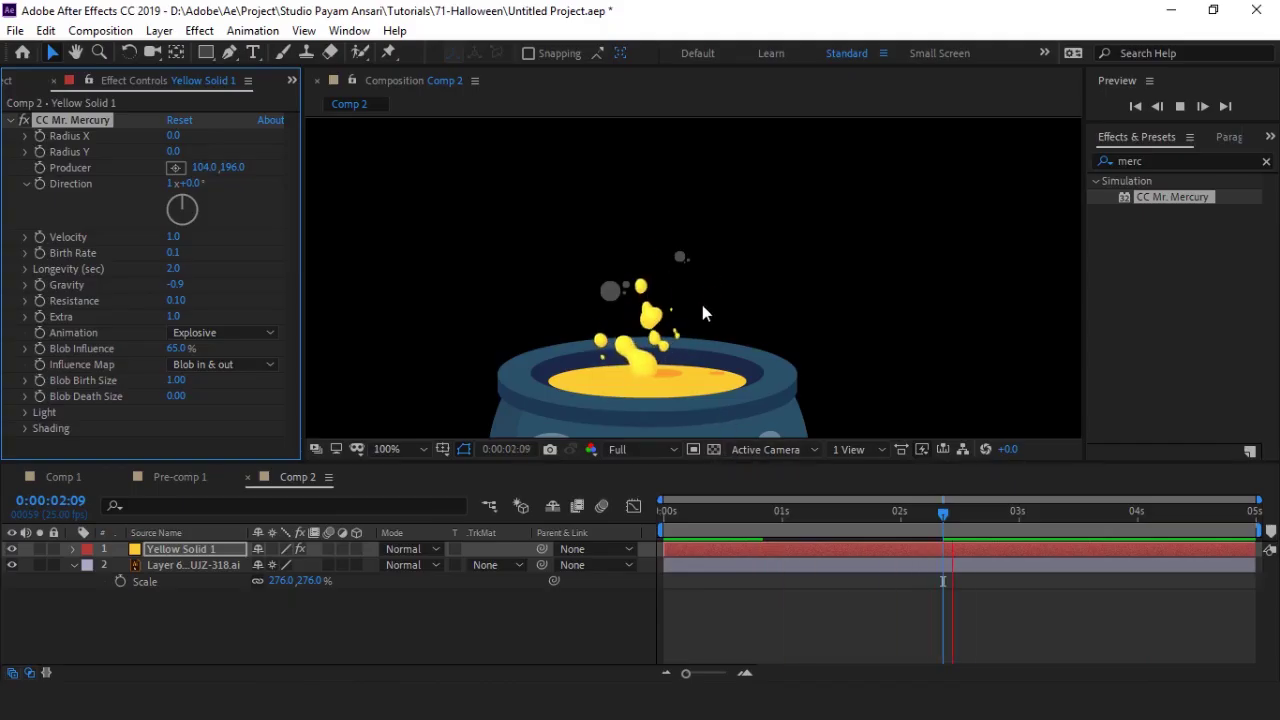
left_click(684, 516)
left_click_drag(684, 520, 1128, 518)
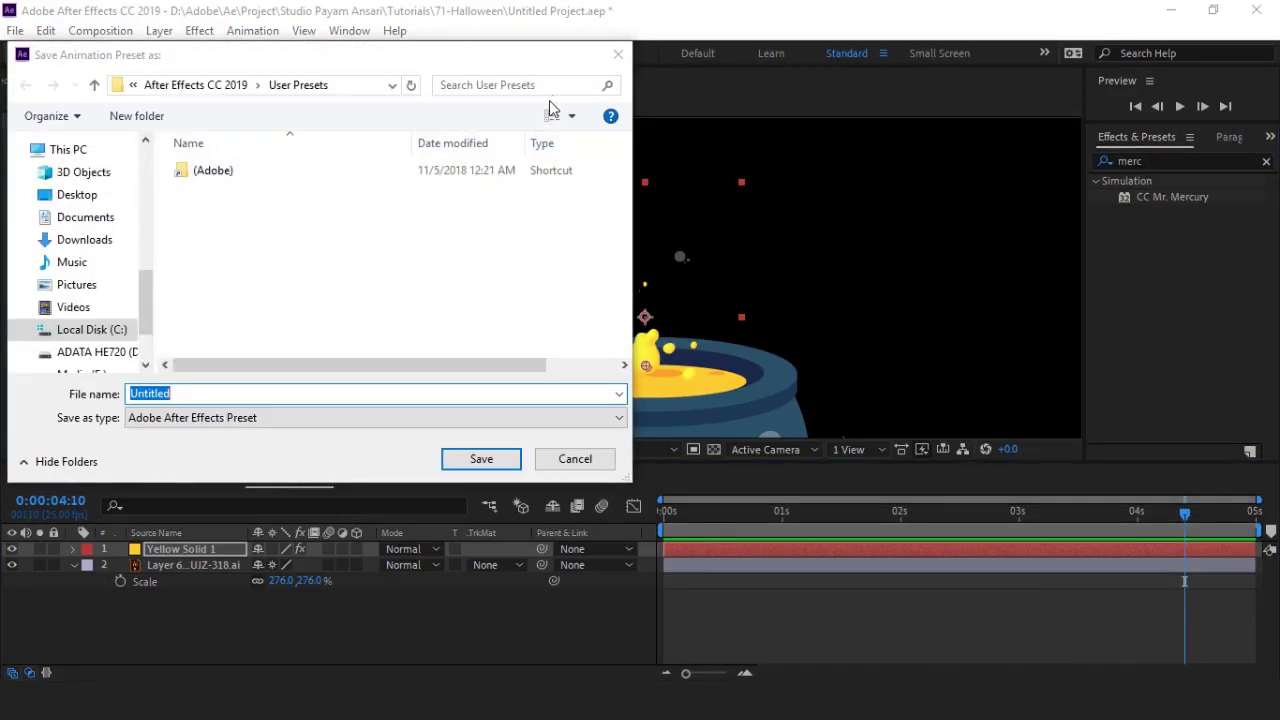
Step: Dismiss the Save Animation Preset window and apply the Fill effect to Yellow Solid 1
left_click(624, 57)
left_click(1192, 160)
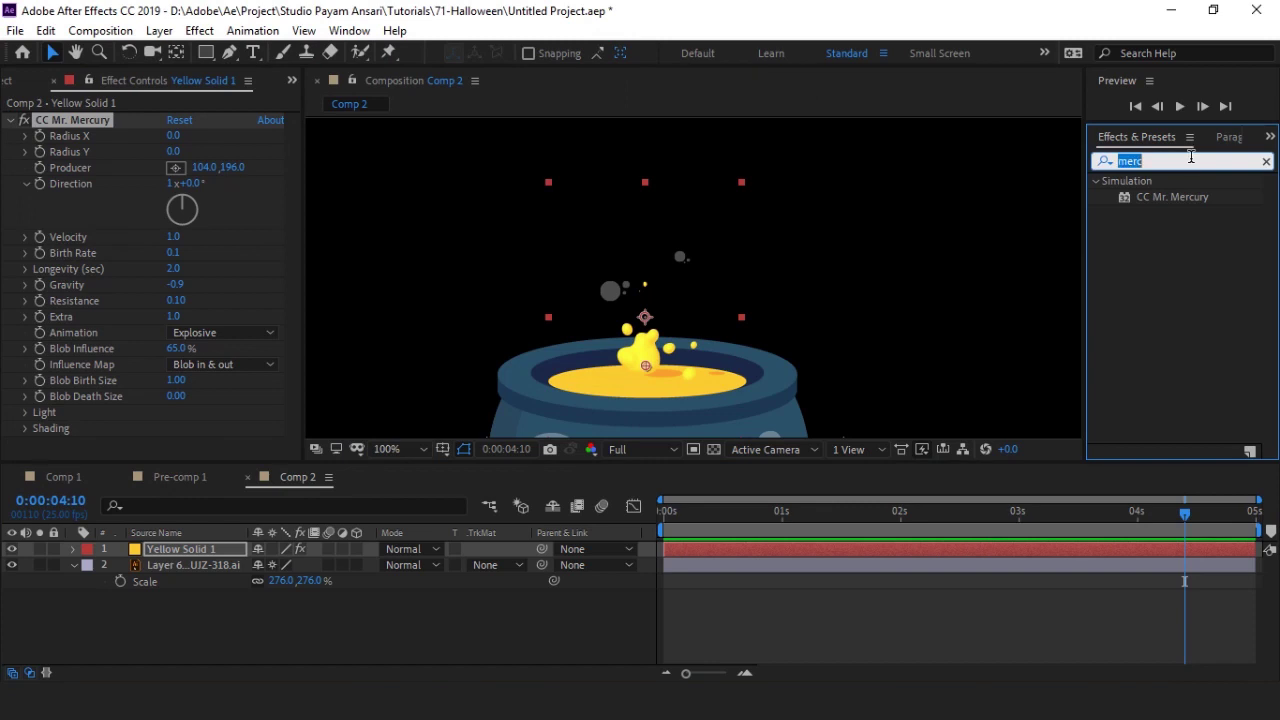
type("fill")
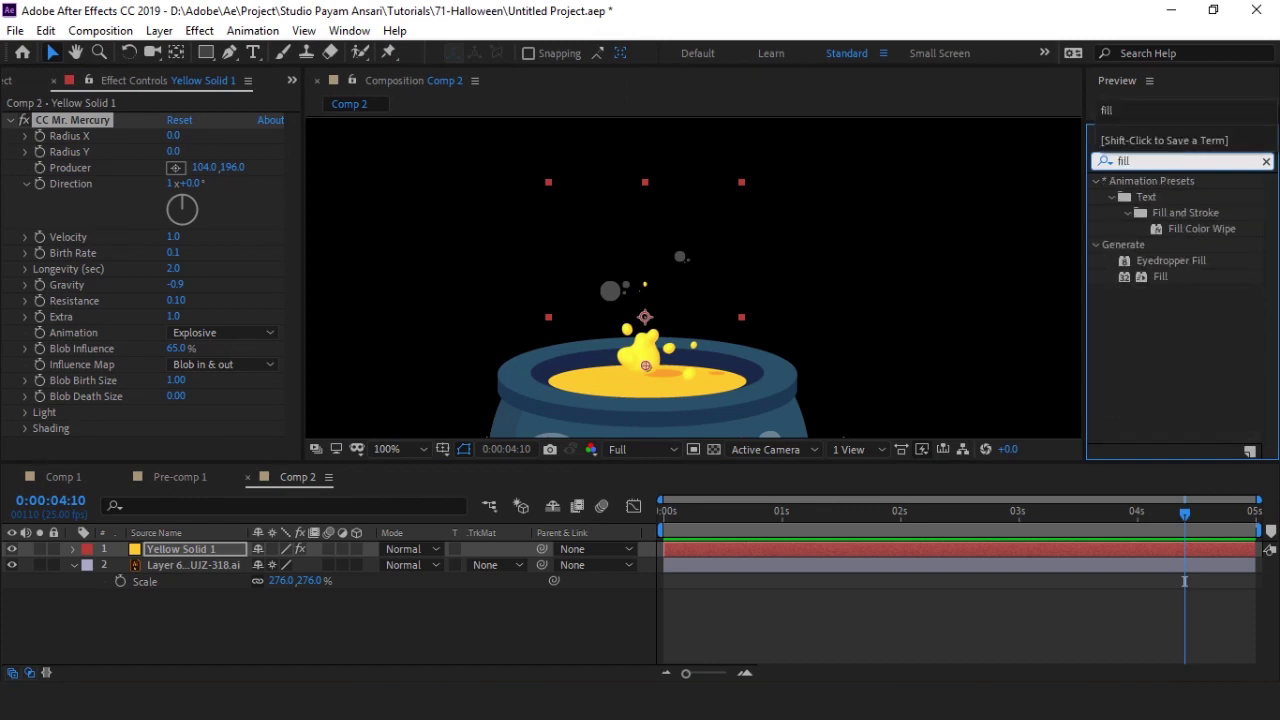
left_click_drag(1160, 277, 193, 347)
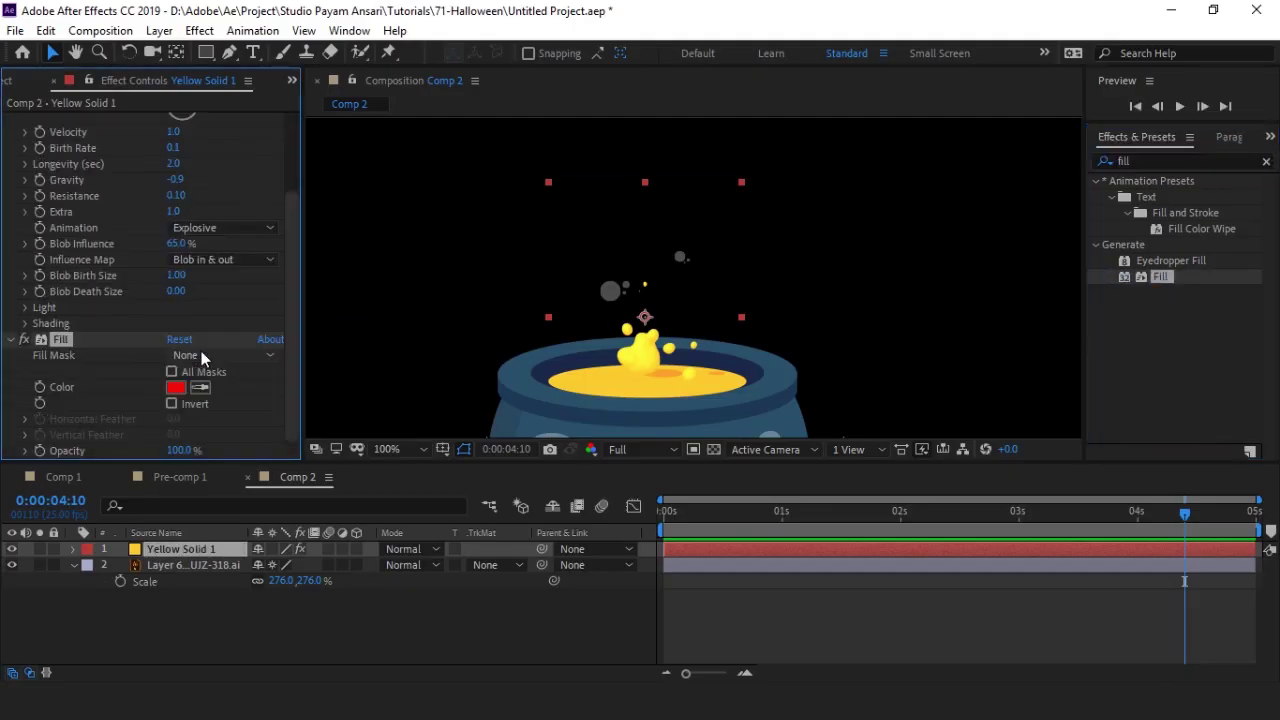
Step: Sample the cauldron's yellow as the Fill colour and preview from the start
left_click(598, 381)
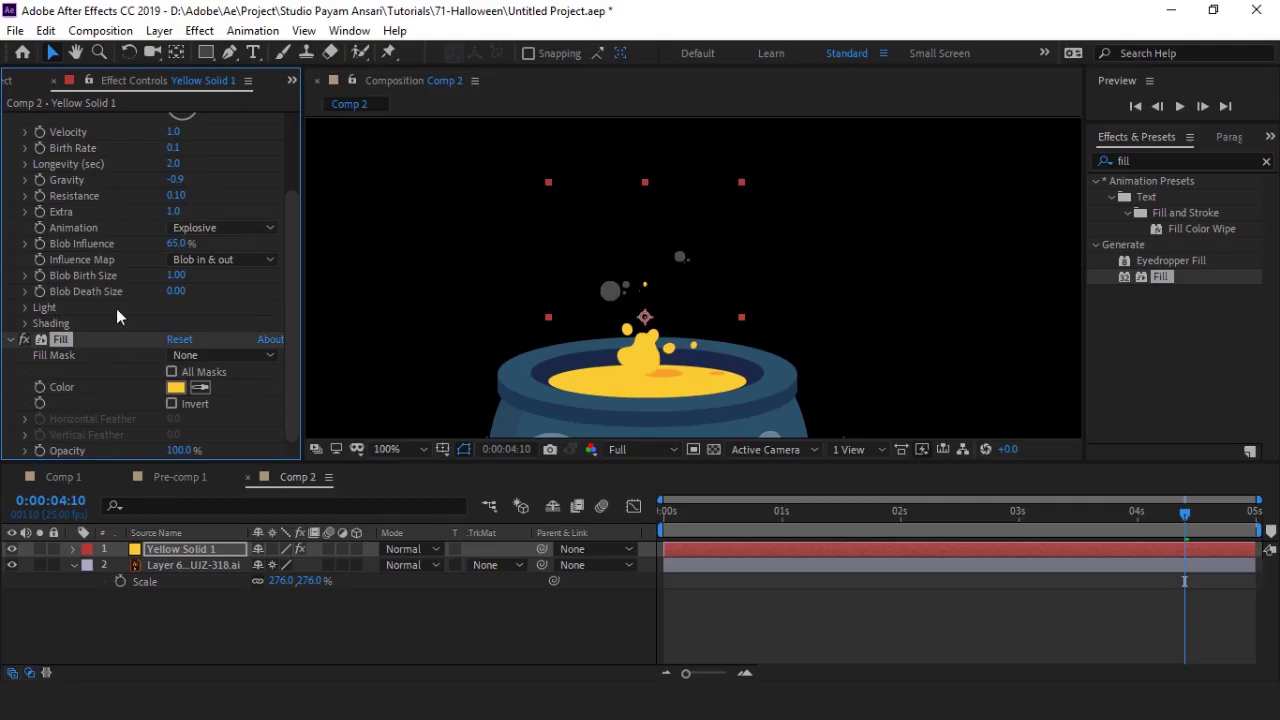
left_click(11, 339)
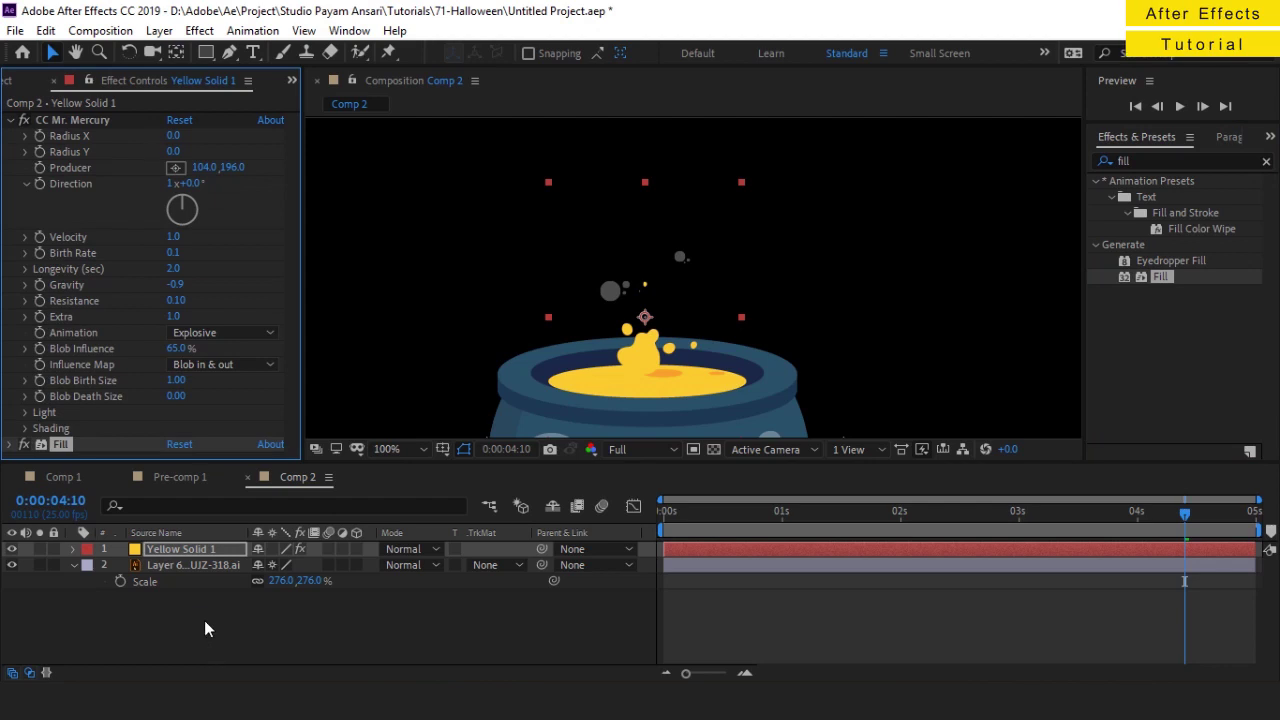
key("Home")
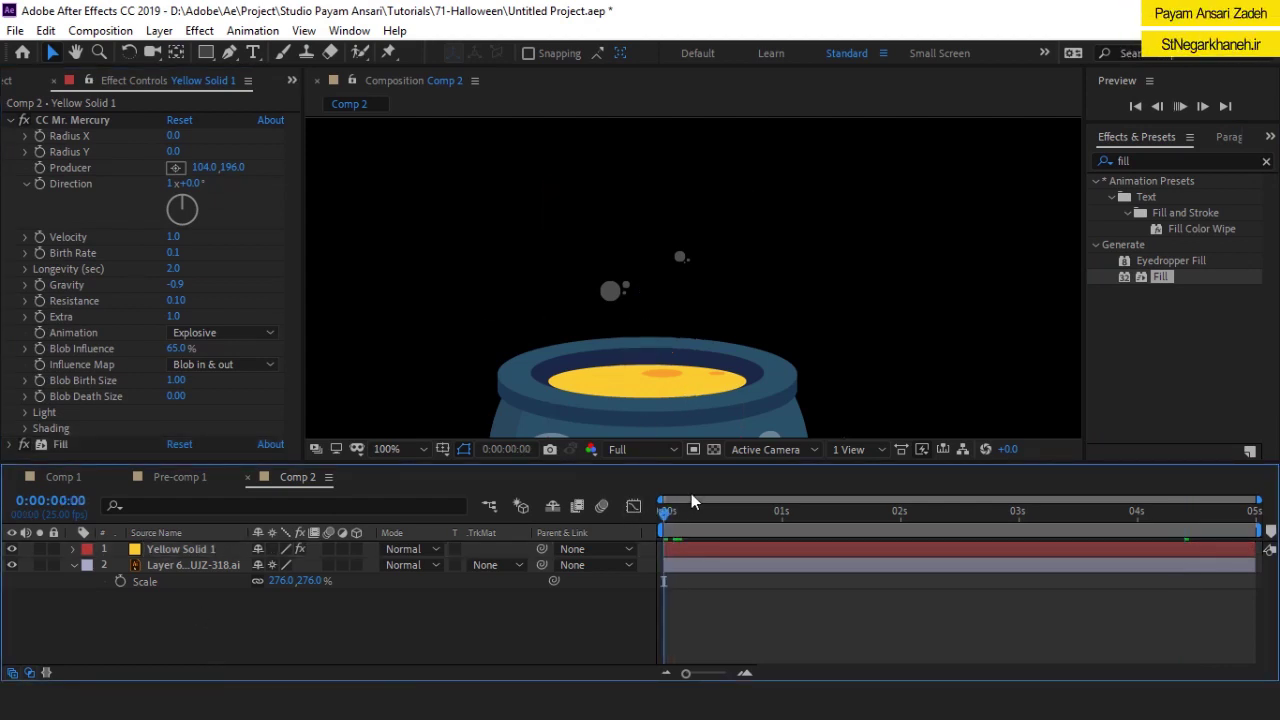
key("space")
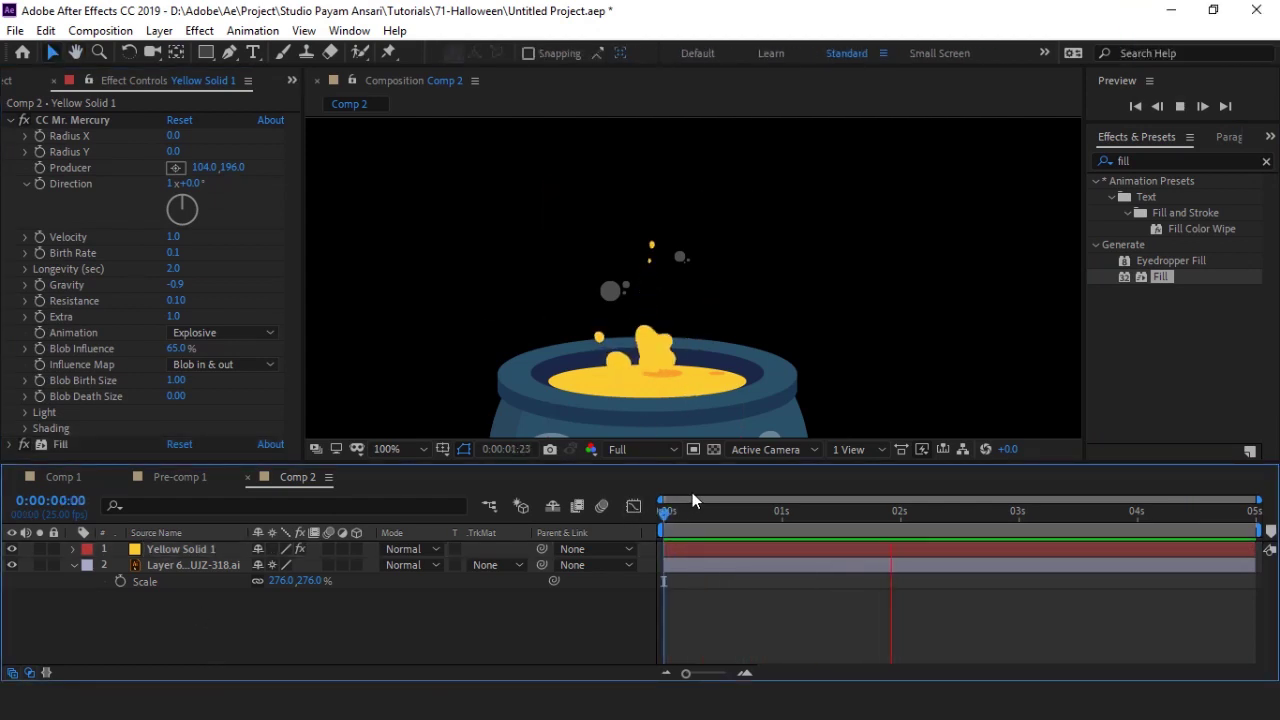
Step: Duplicate Yellow Solid 1 and switch its Mr. Mercury Animation to Jet, then preview
left_click(185, 550)
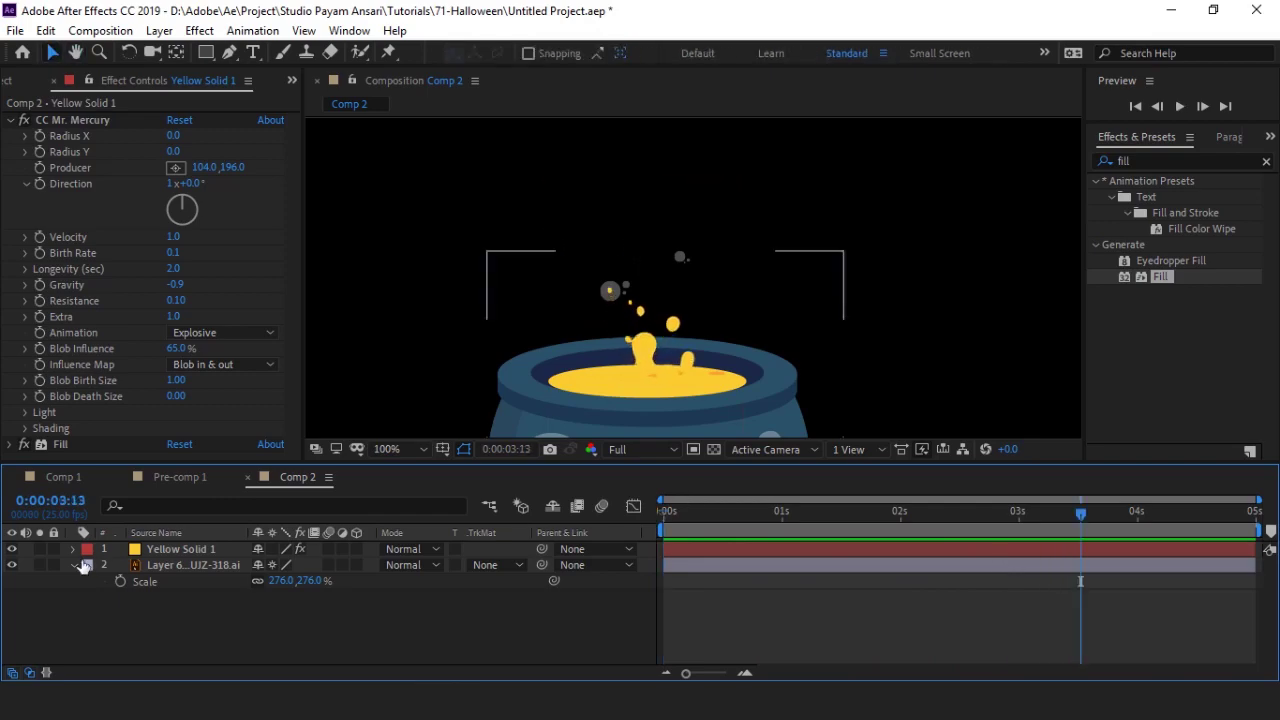
key("ctrl+d")
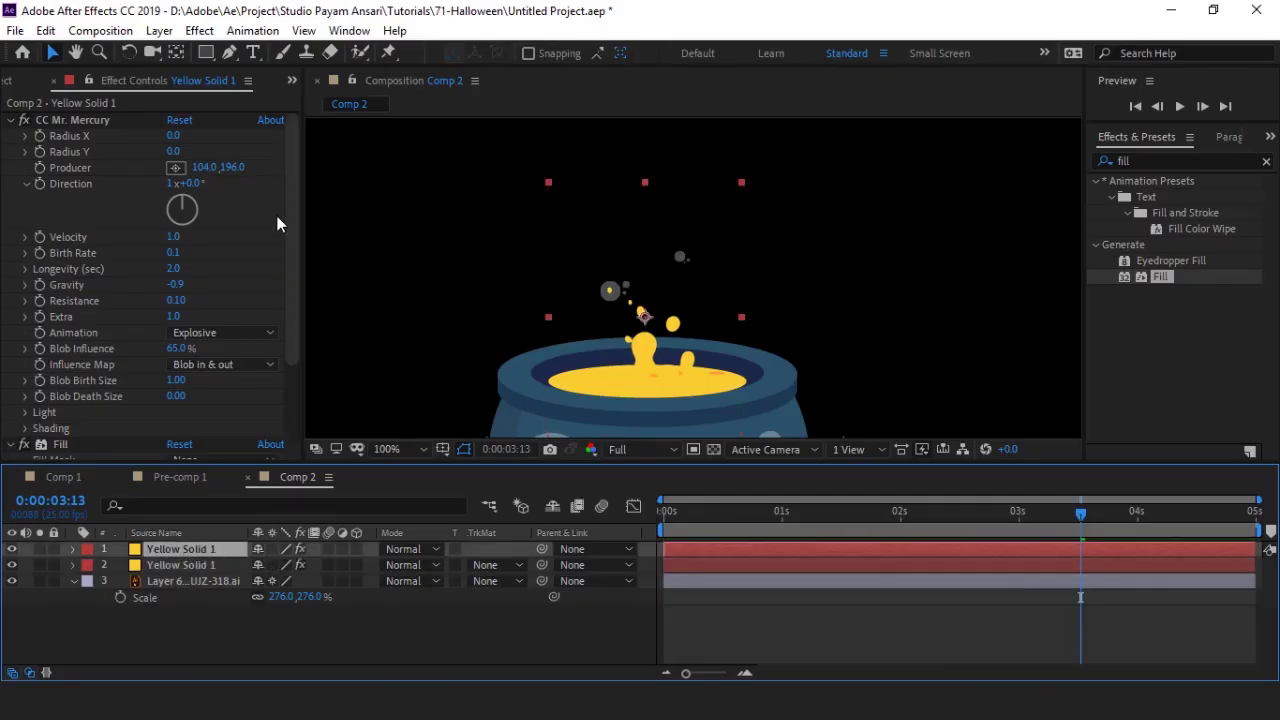
left_click(243, 336)
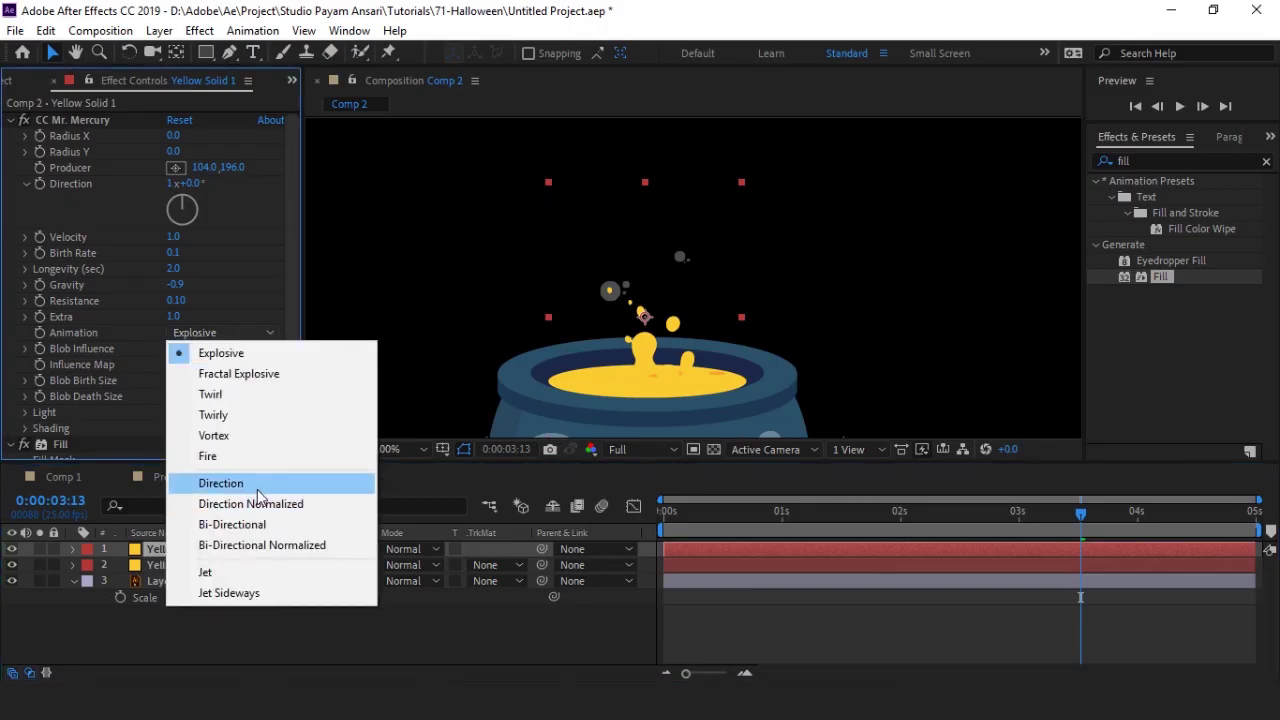
left_click(252, 572)
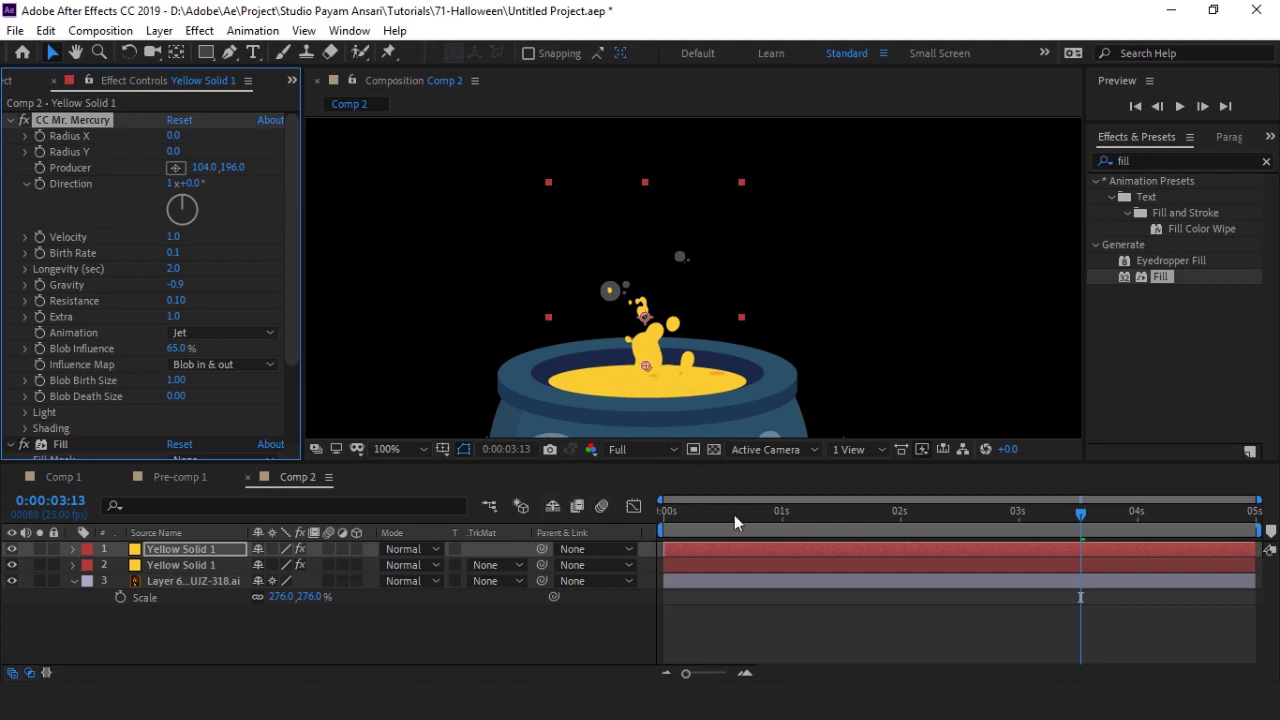
left_click(673, 518)
key("space")
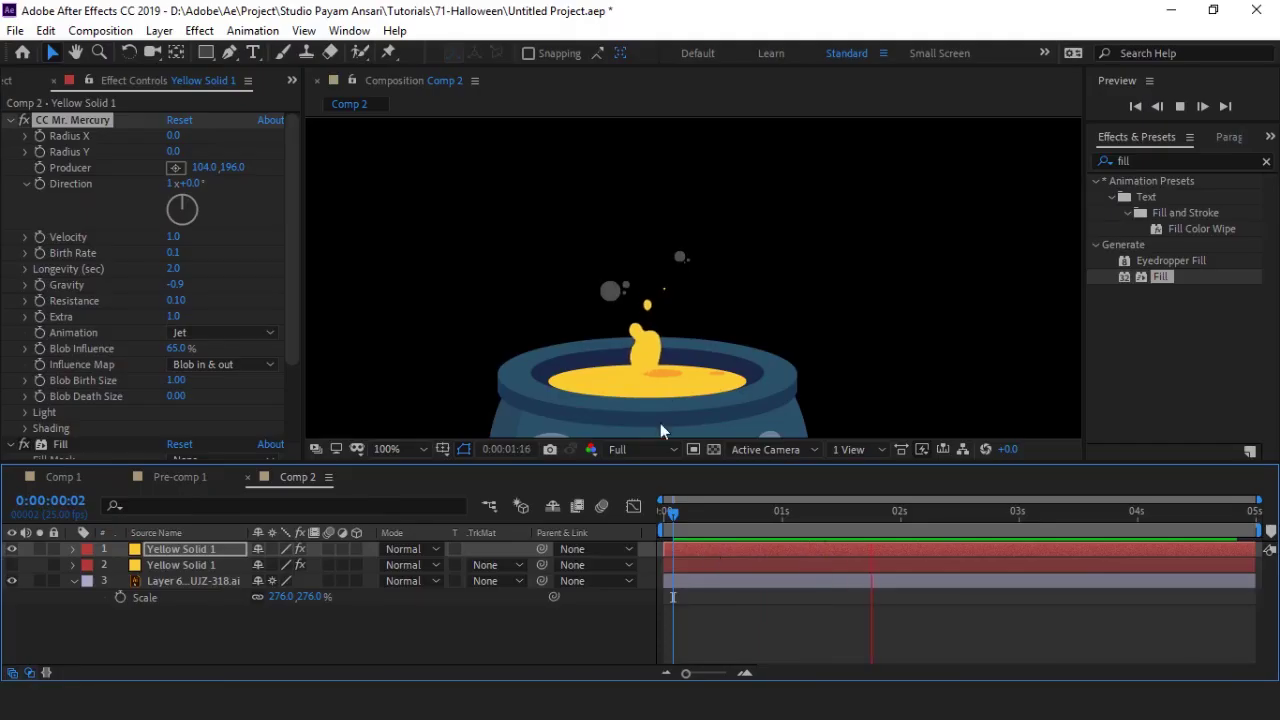
key("space")
Step: Widen the emitter to Radius X 36 and preview
left_click_drag(174, 140, 204, 131)
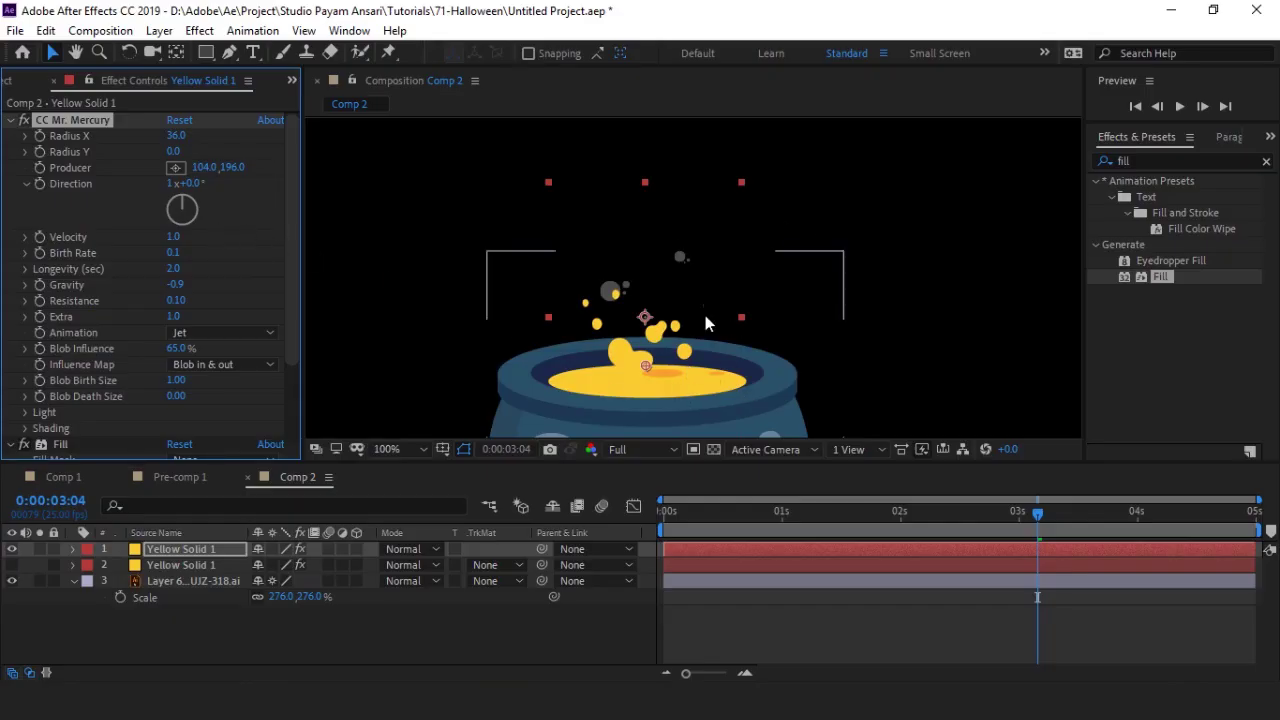
left_click(666, 512)
key("space")
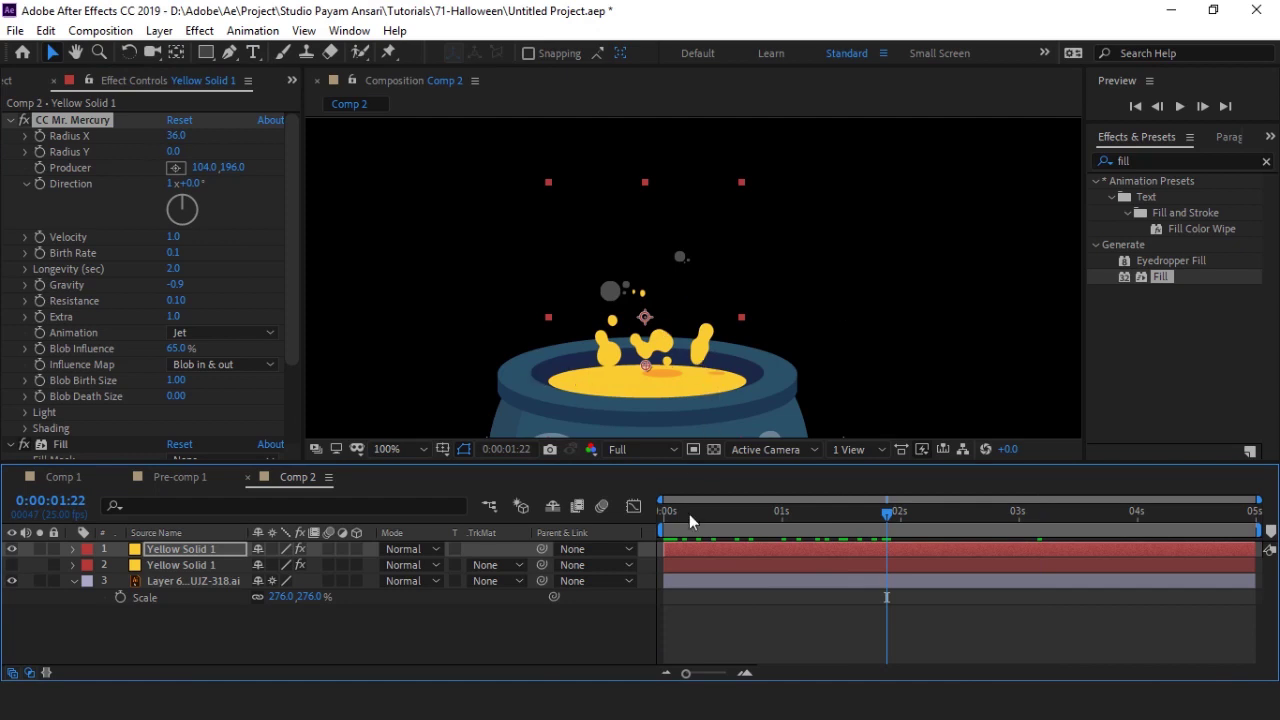
key("space")
Step: Try Birth Rate 1.5, settle on 0.5, and preview the sparser jet
left_click(176, 253)
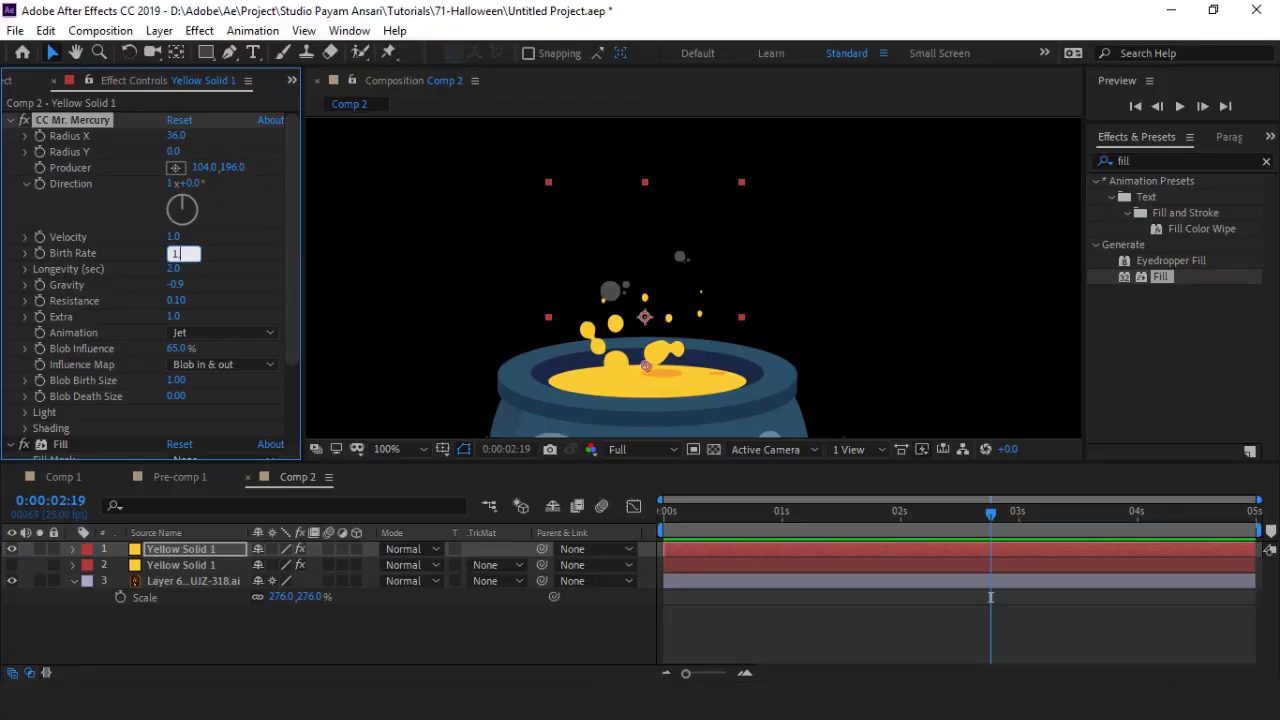
type("1.5")
key("Return")
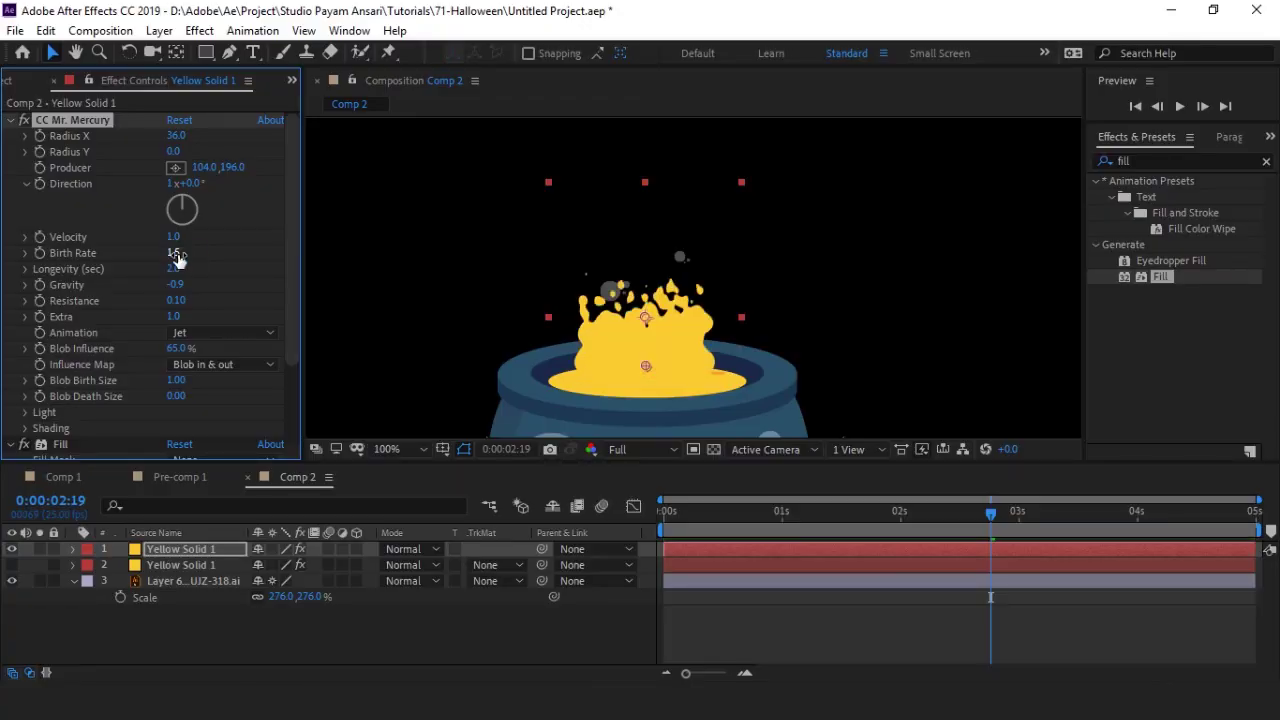
left_click(176, 254)
type("0.5")
key("Return")
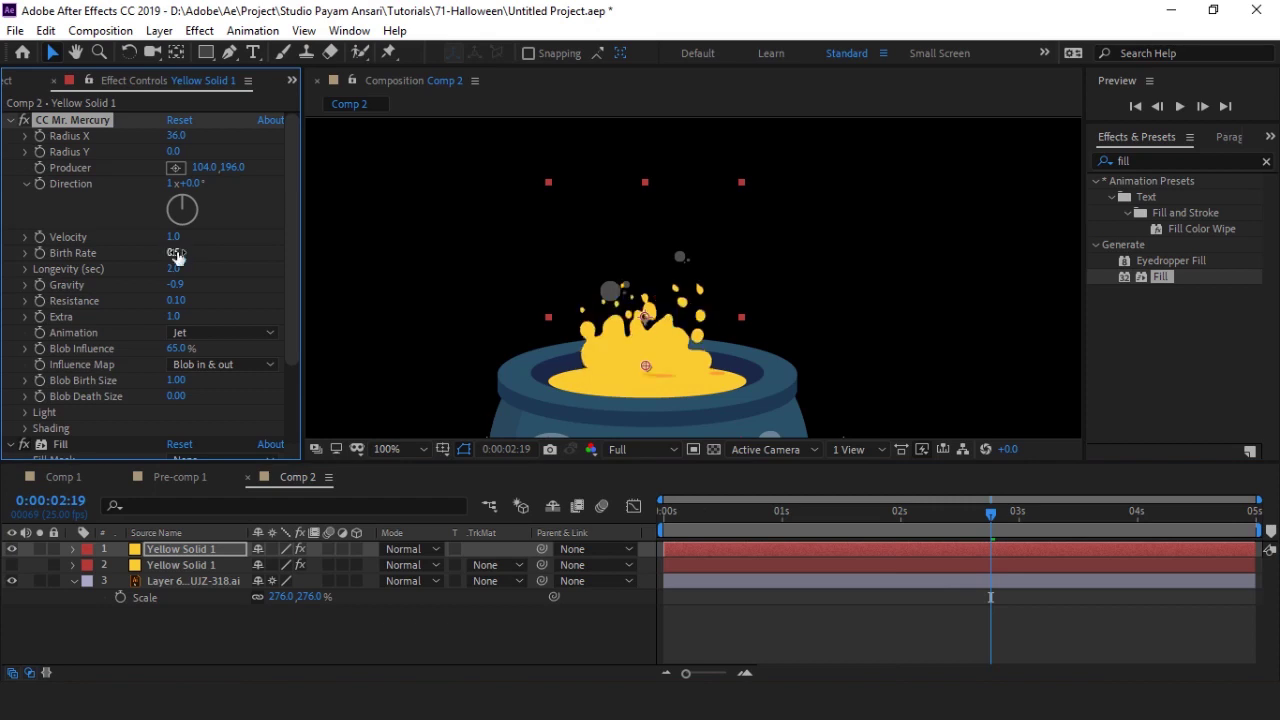
key("space")
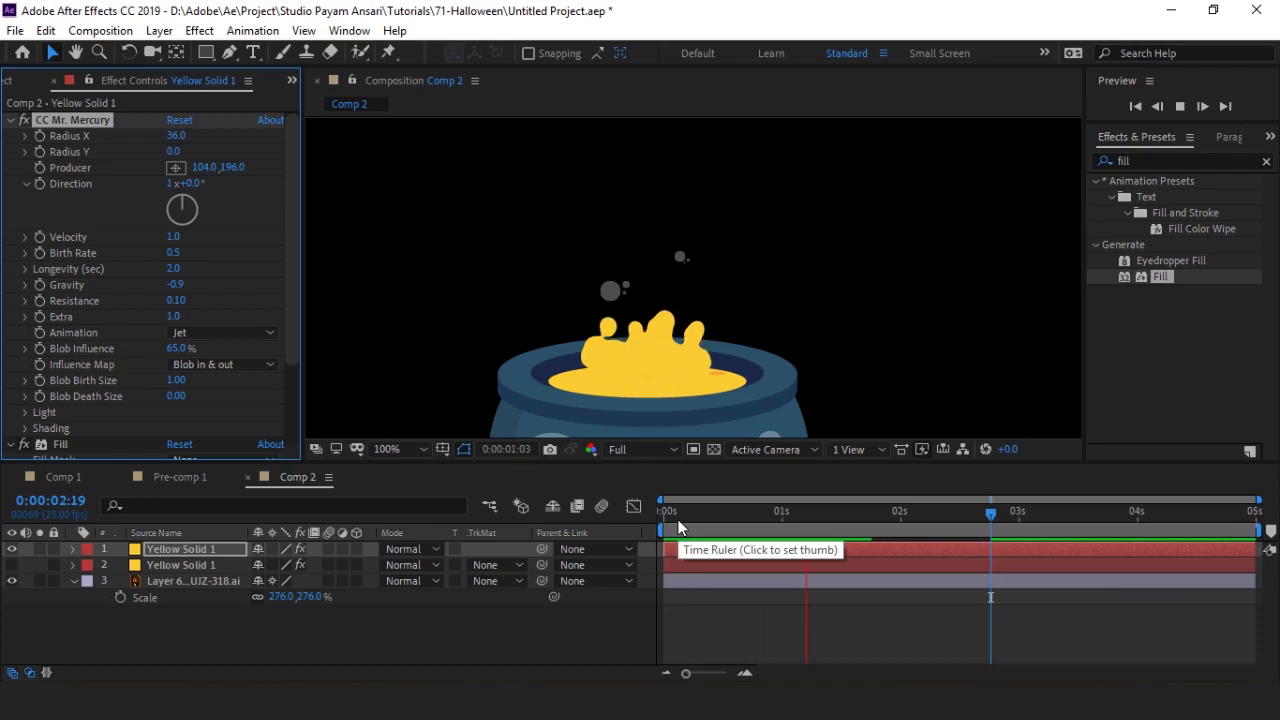
left_click(678, 526)
left_click(173, 237)
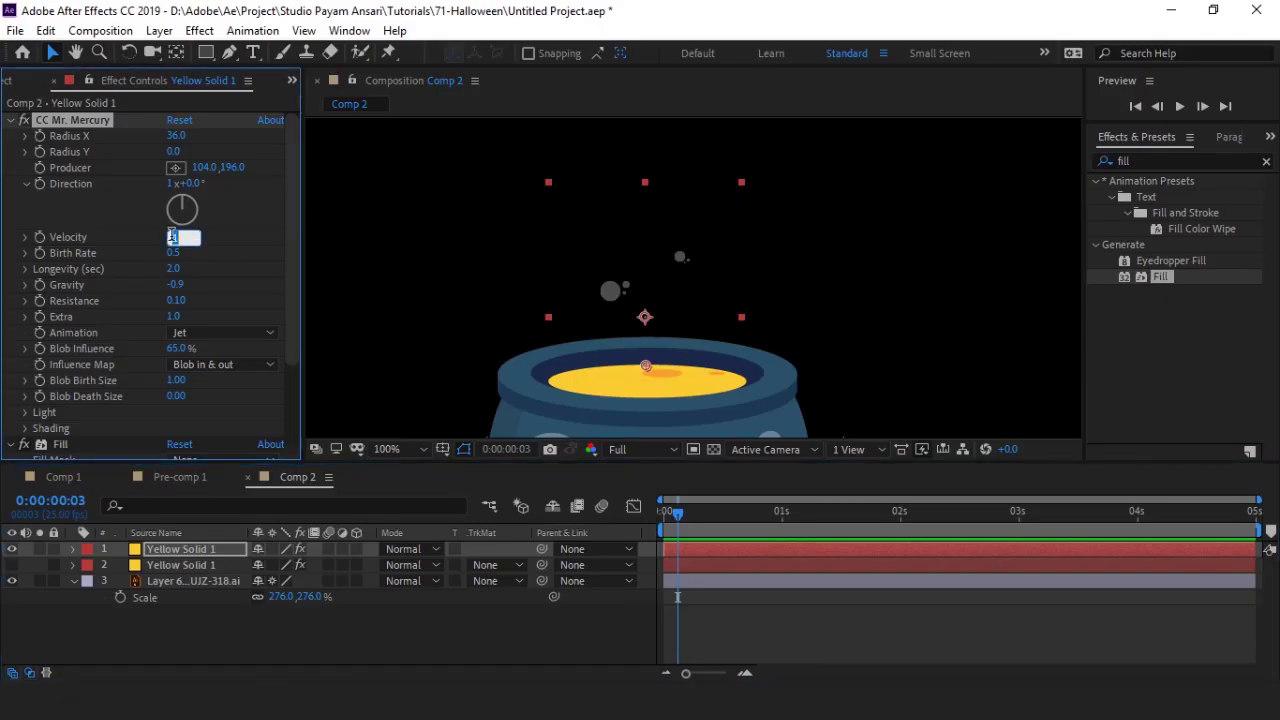
Step: Set Gravity to 0.0 and preview the splash without gravity
left_click(176, 285)
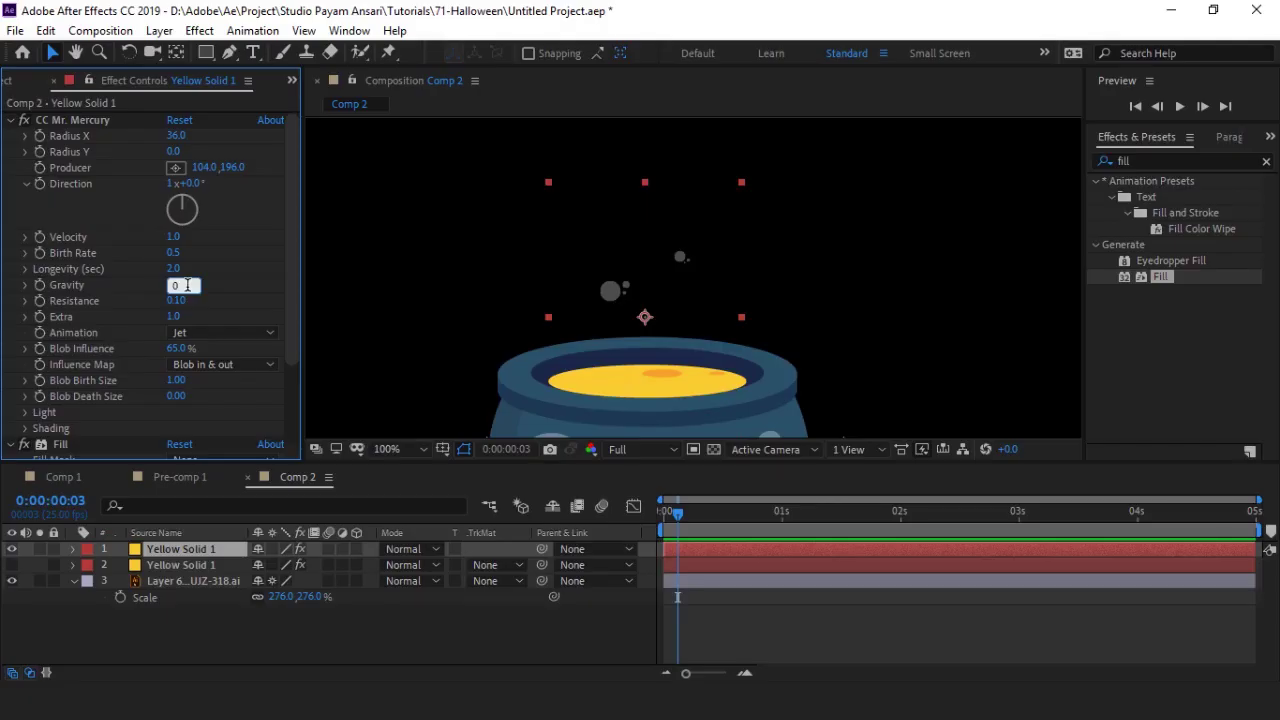
key("Return")
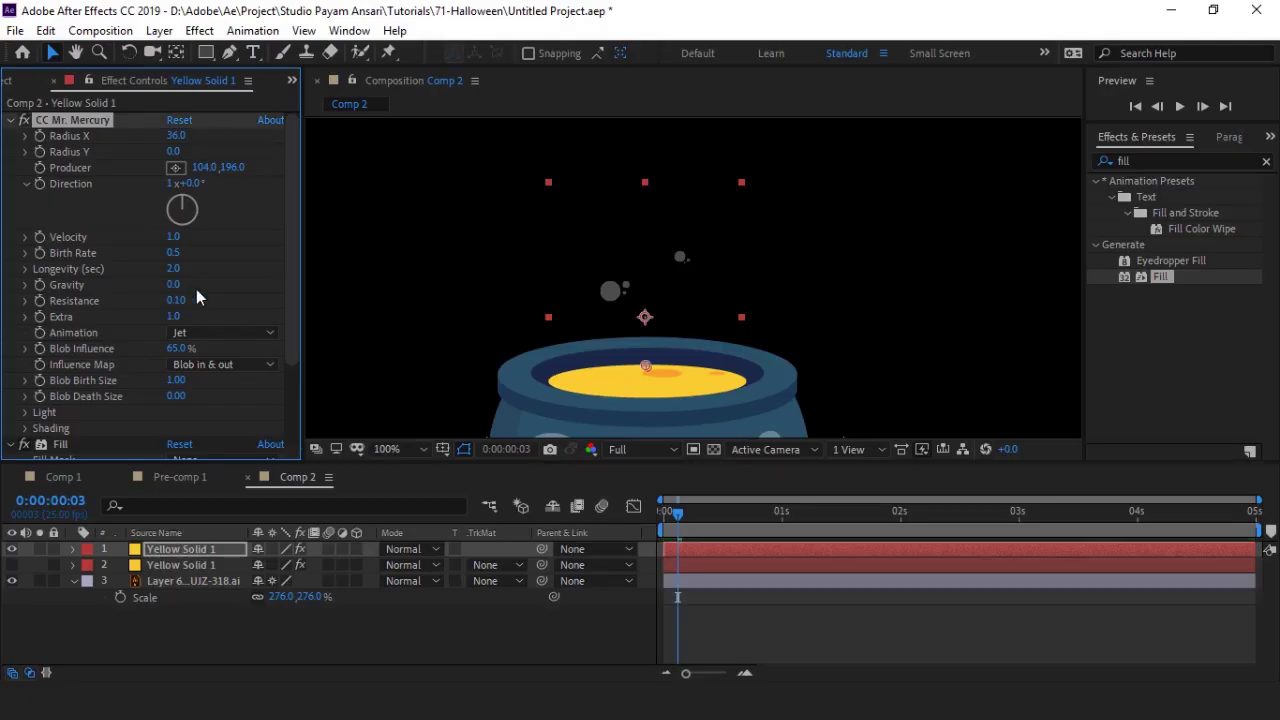
key("space")
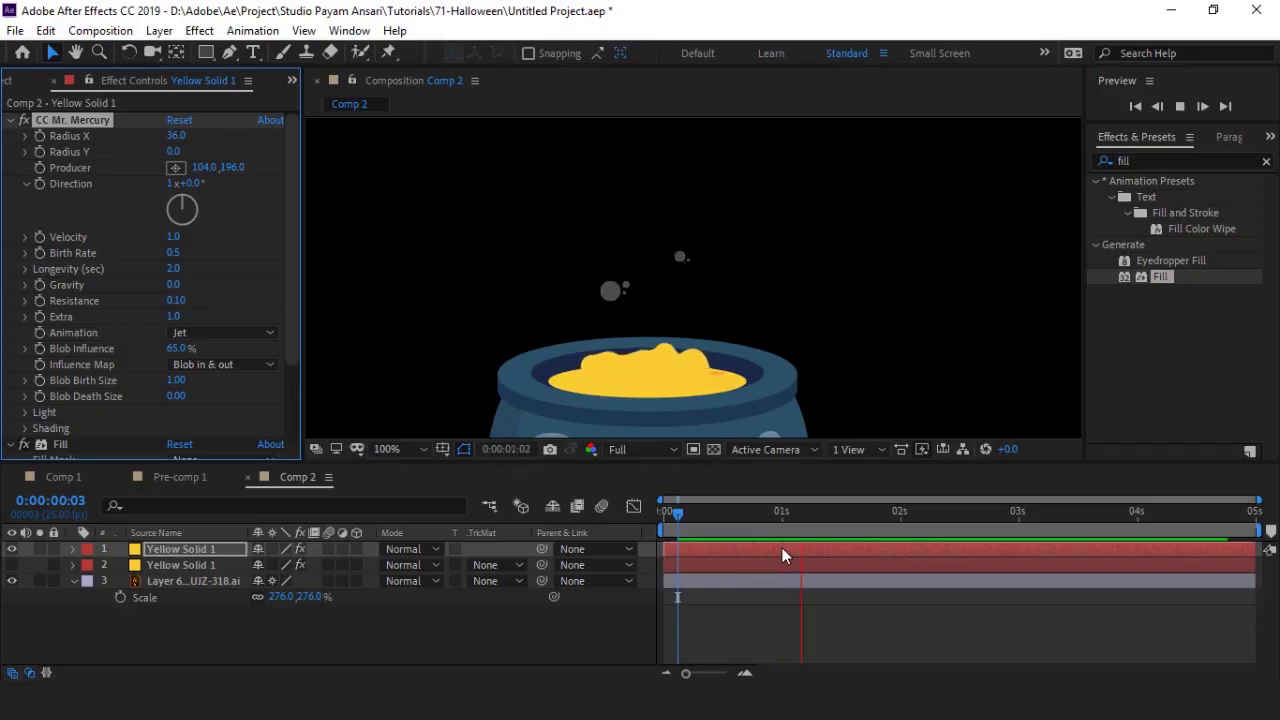
key("space")
Step: Change Velocity, set Gravity to -0.3, and preview the slight upward drift
left_click(175, 237)
type("0")
key("Return")
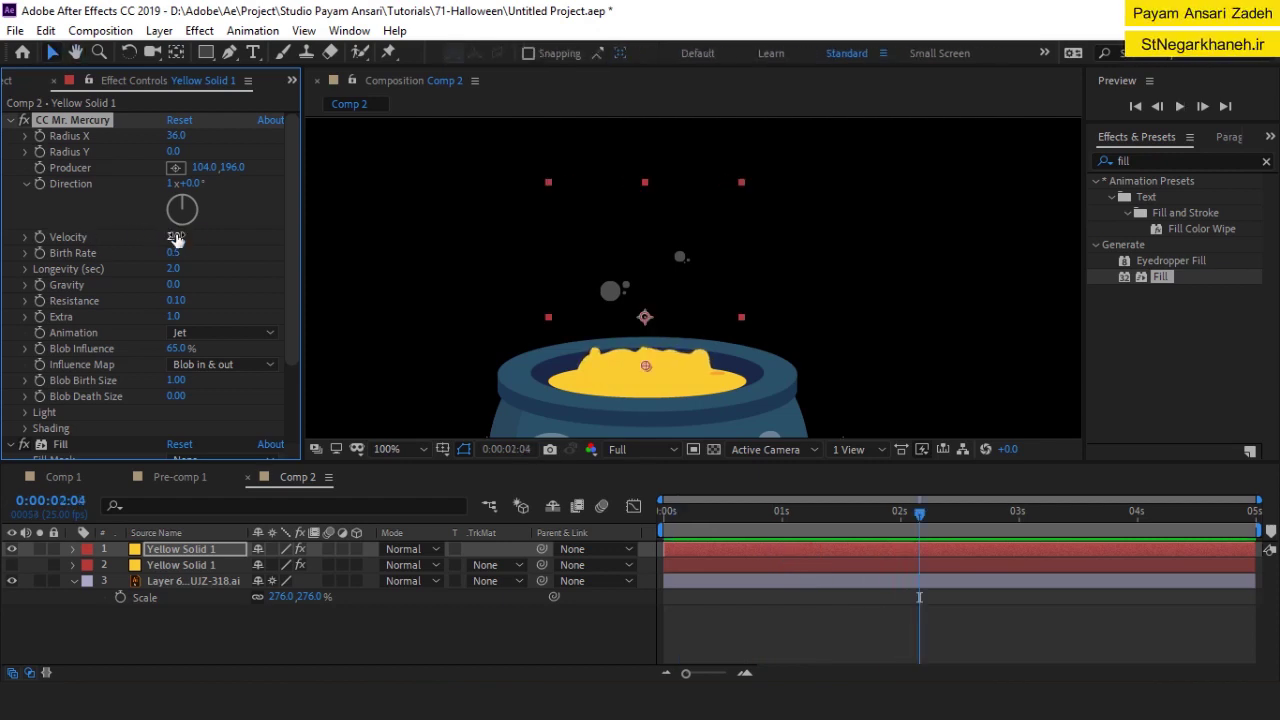
key("space")
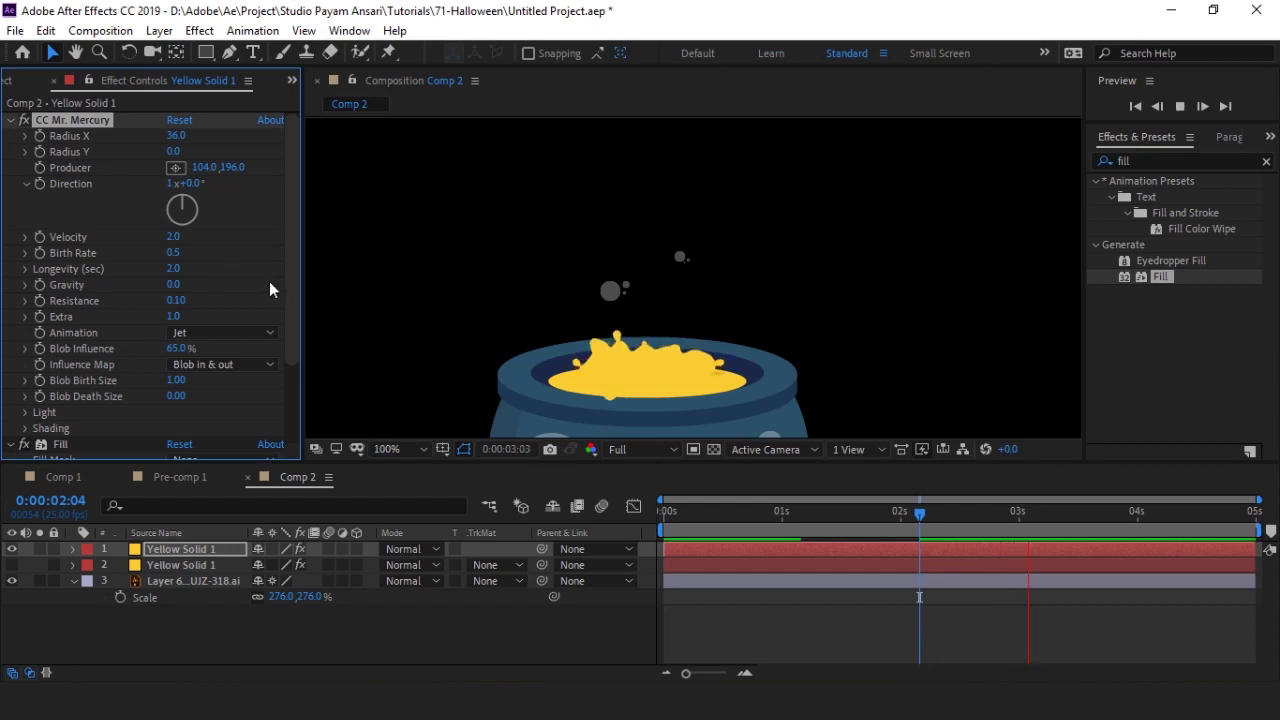
key("space")
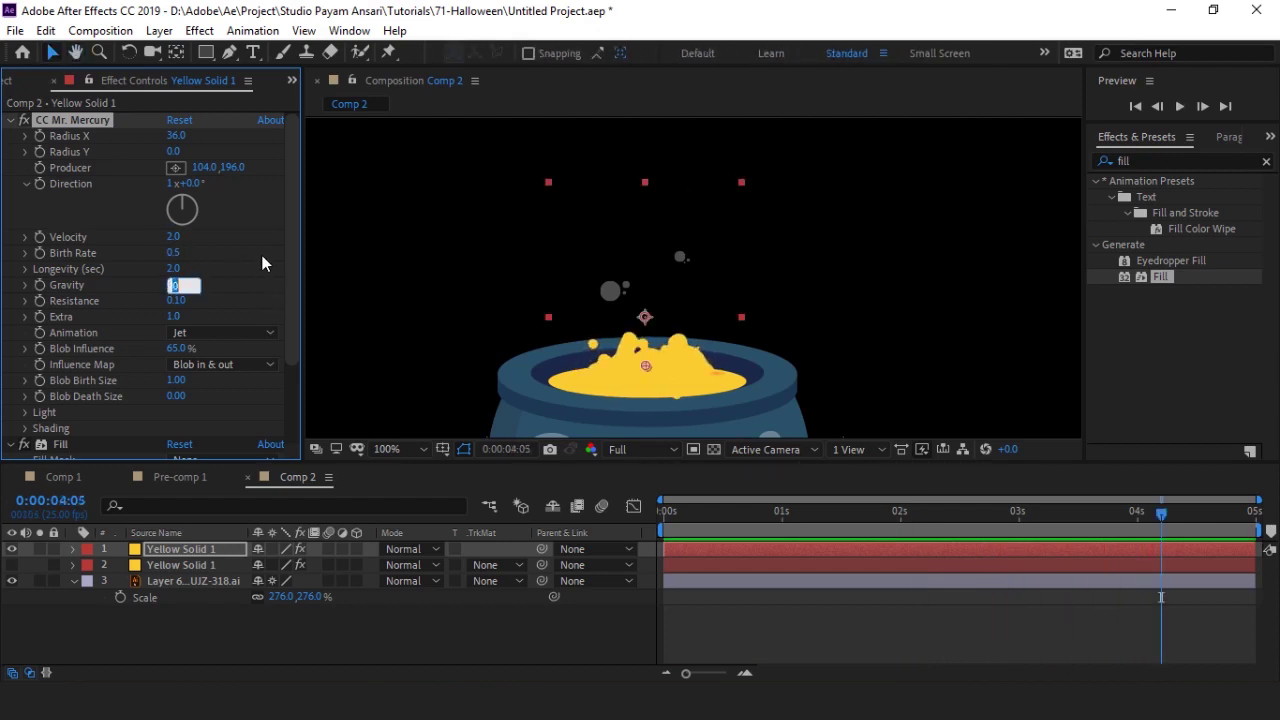
left_click(178, 284)
type("-0.3")
key("Return")
key("space")
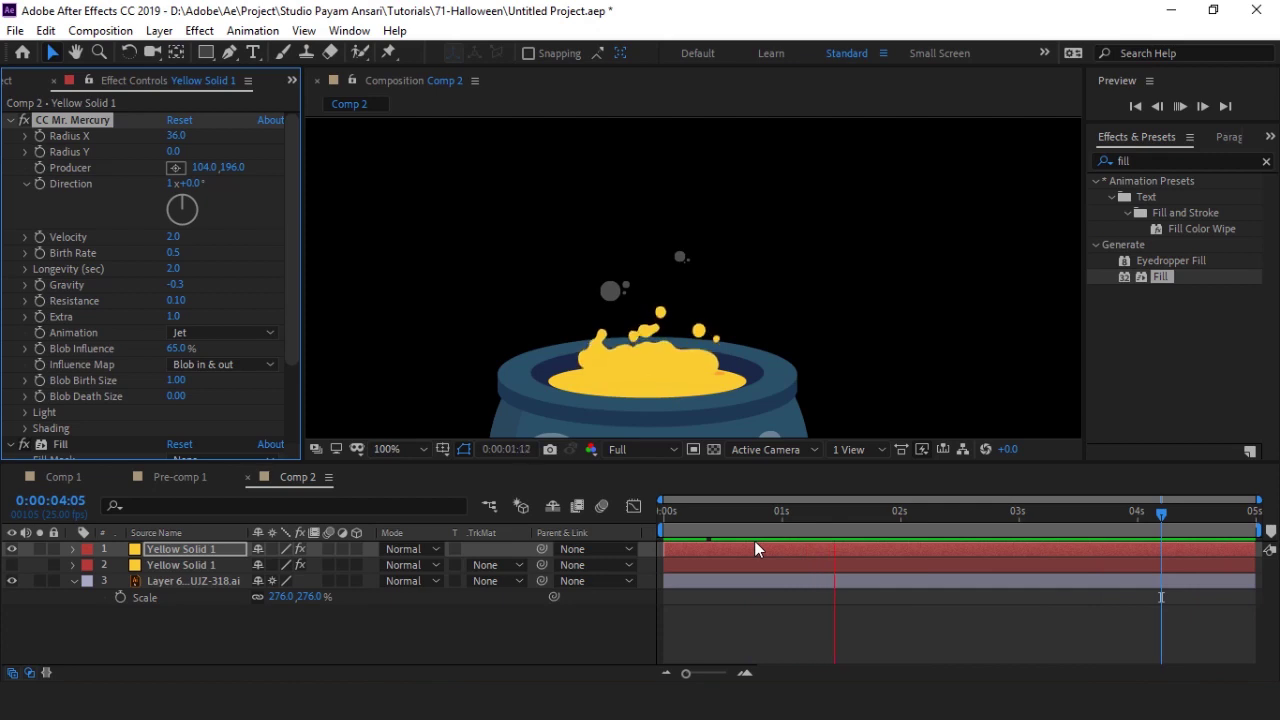
key("space")
Step: Set Velocity to 2.0 and Longevity to 1.0 seconds, then preview
left_click(172, 236)
key("Return")
left_click(173, 268)
type("1")
key("Return")
key("space")
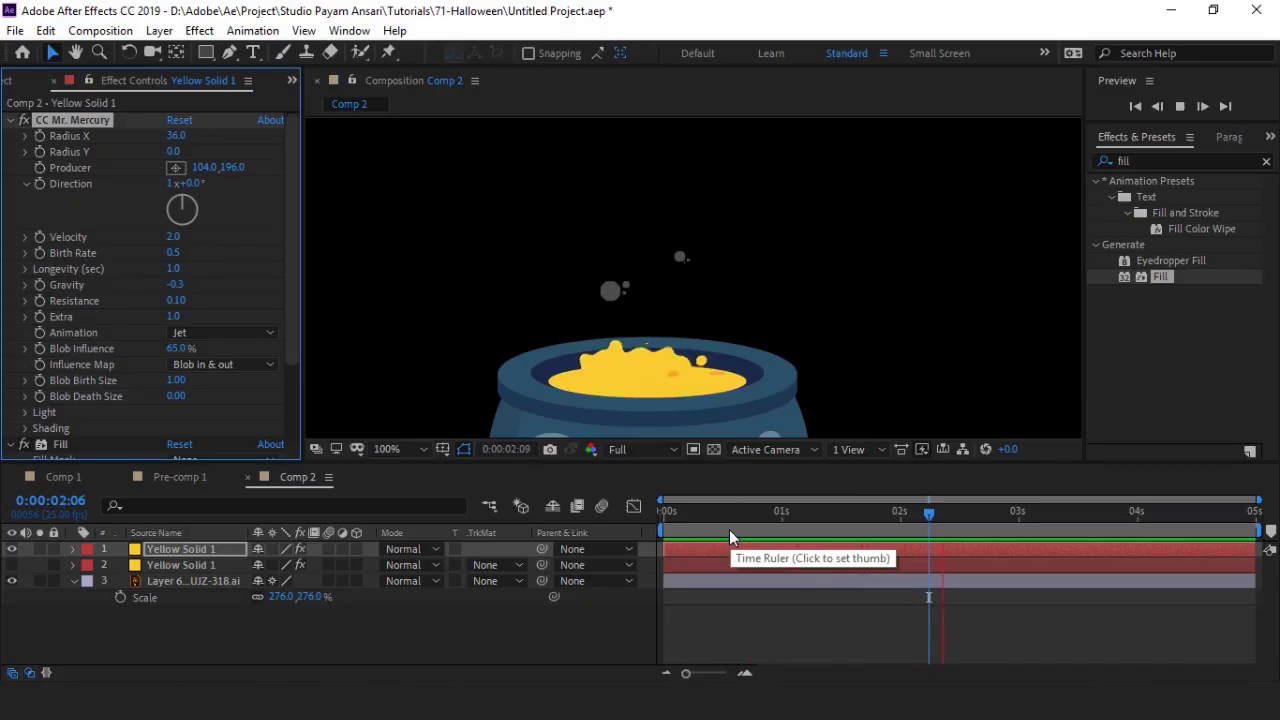
key("space")
Step: Raise Velocity to 3.2 and Birth Rate to 0.7, previewing each change
left_click_drag(193, 235, 287, 237)
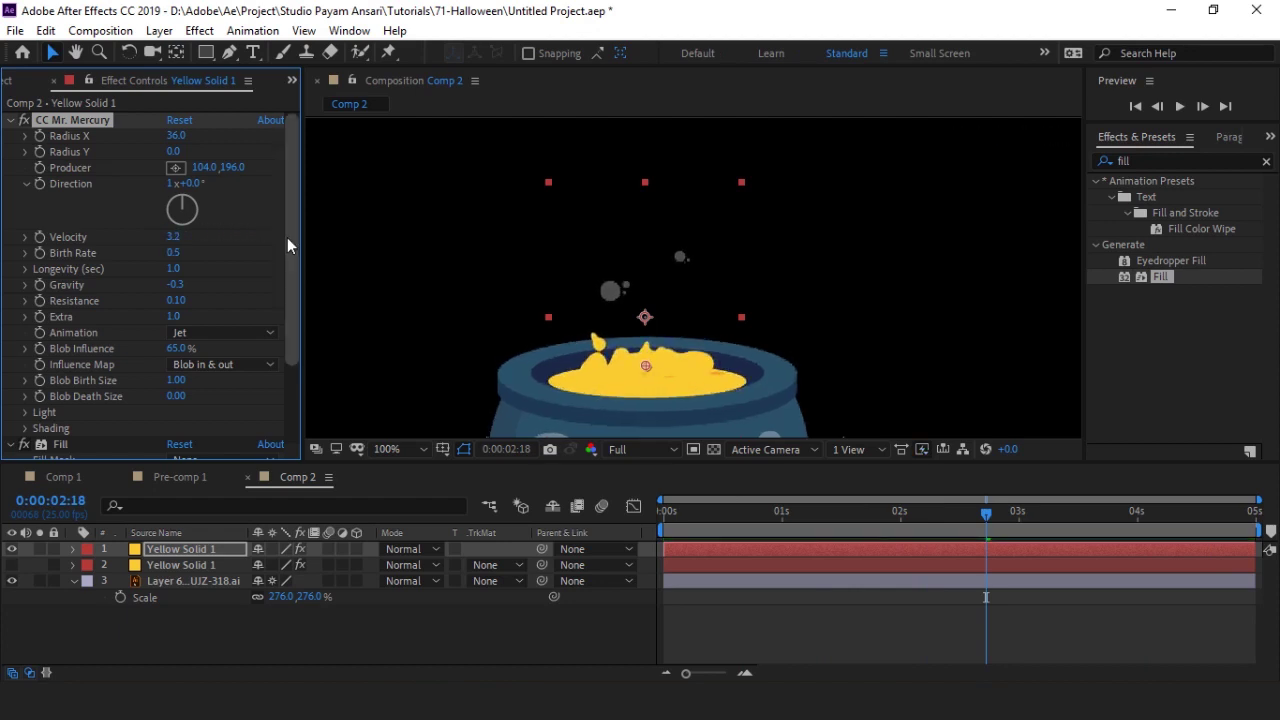
key("space")
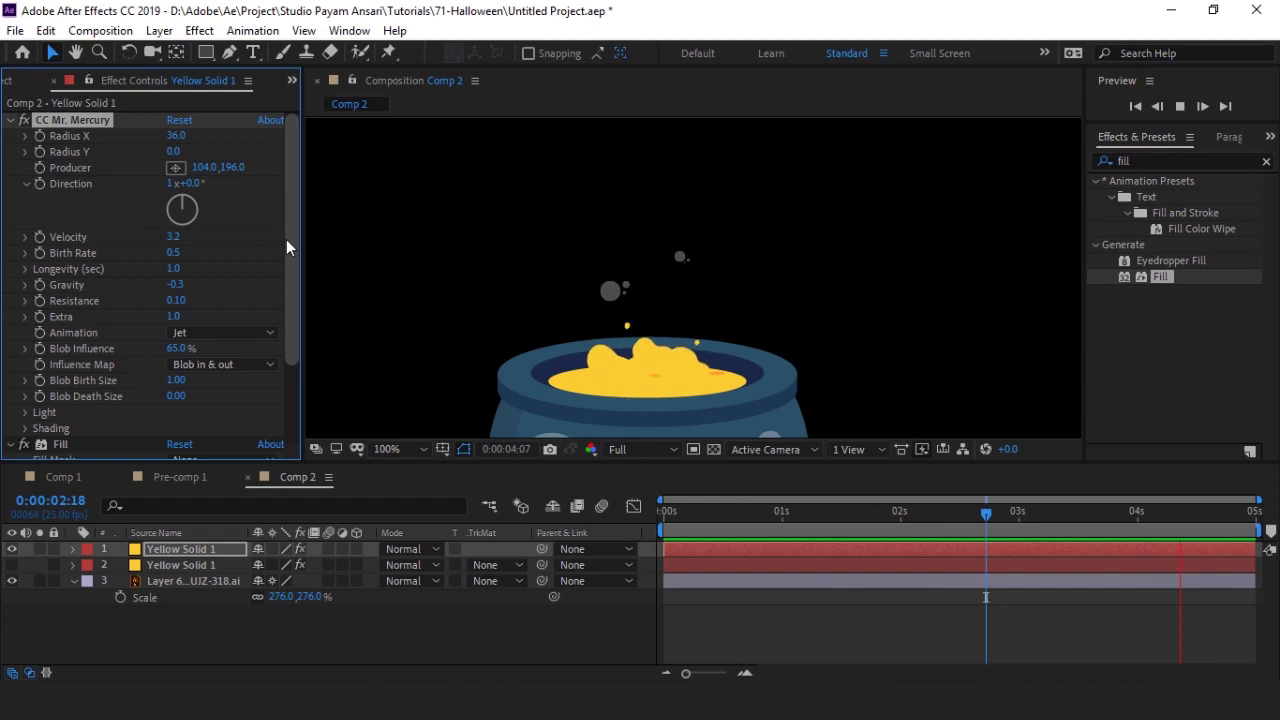
left_click(177, 255)
type("0.7")
key("Return")
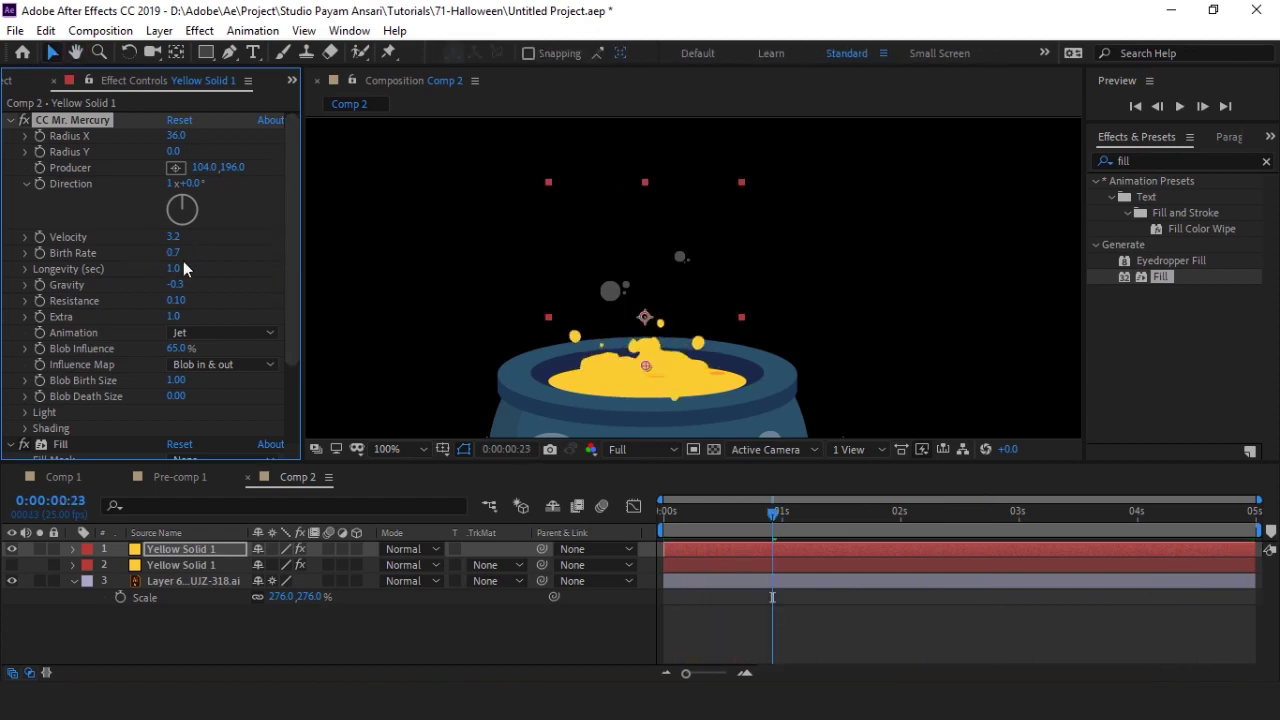
key("space")
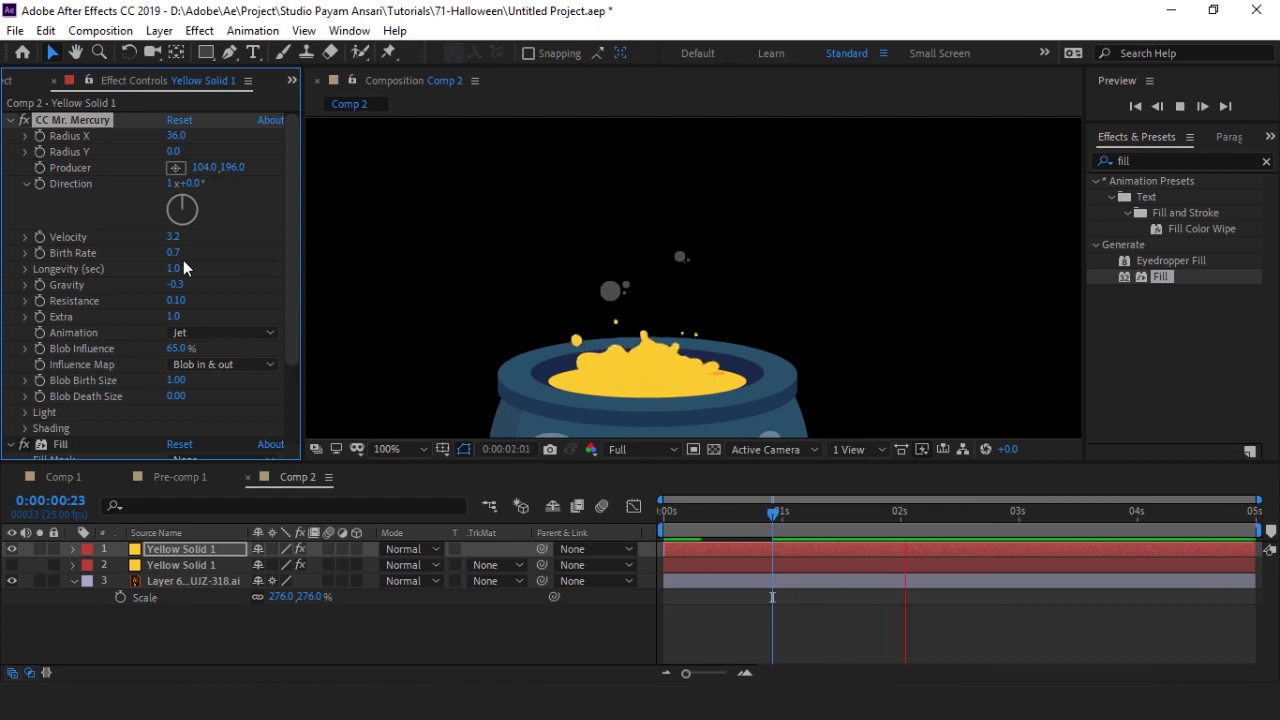
key("space")
left_click(12, 566)
key("space")
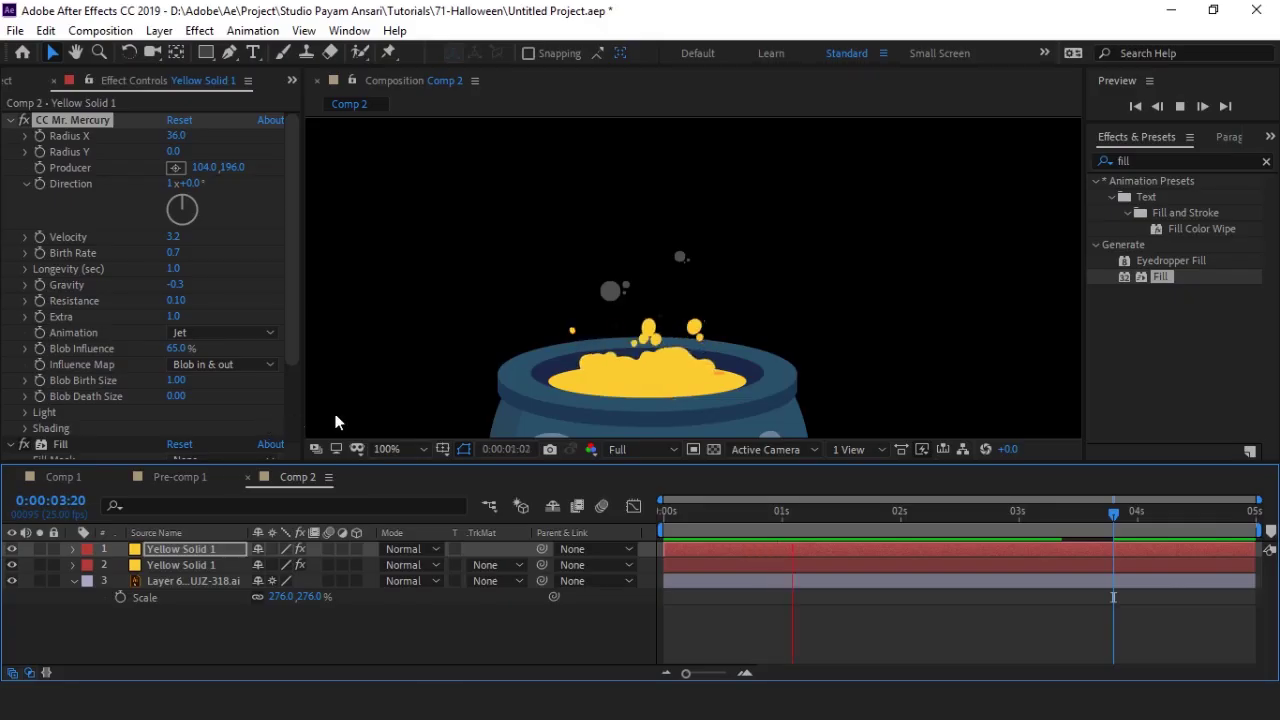
Step: View the comp at full size, stop playback, and add layer 2 to the selection
key("comma")
key("comma")
key("period")
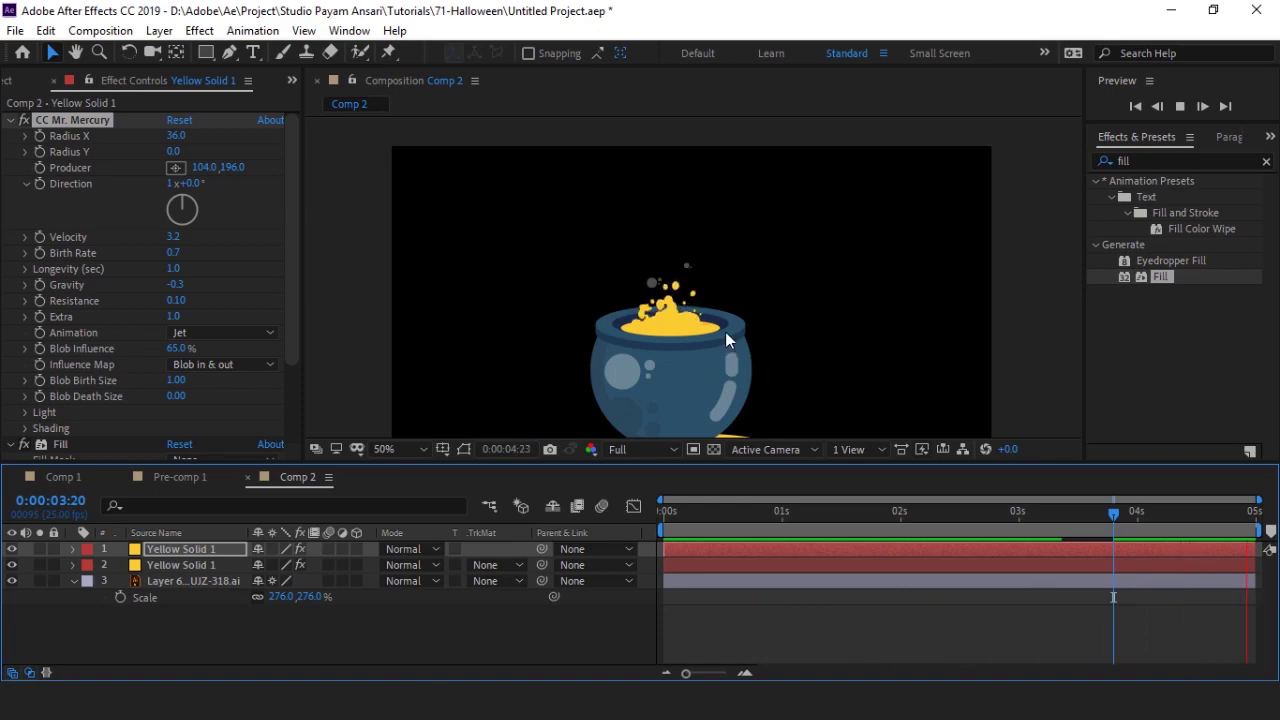
key("period")
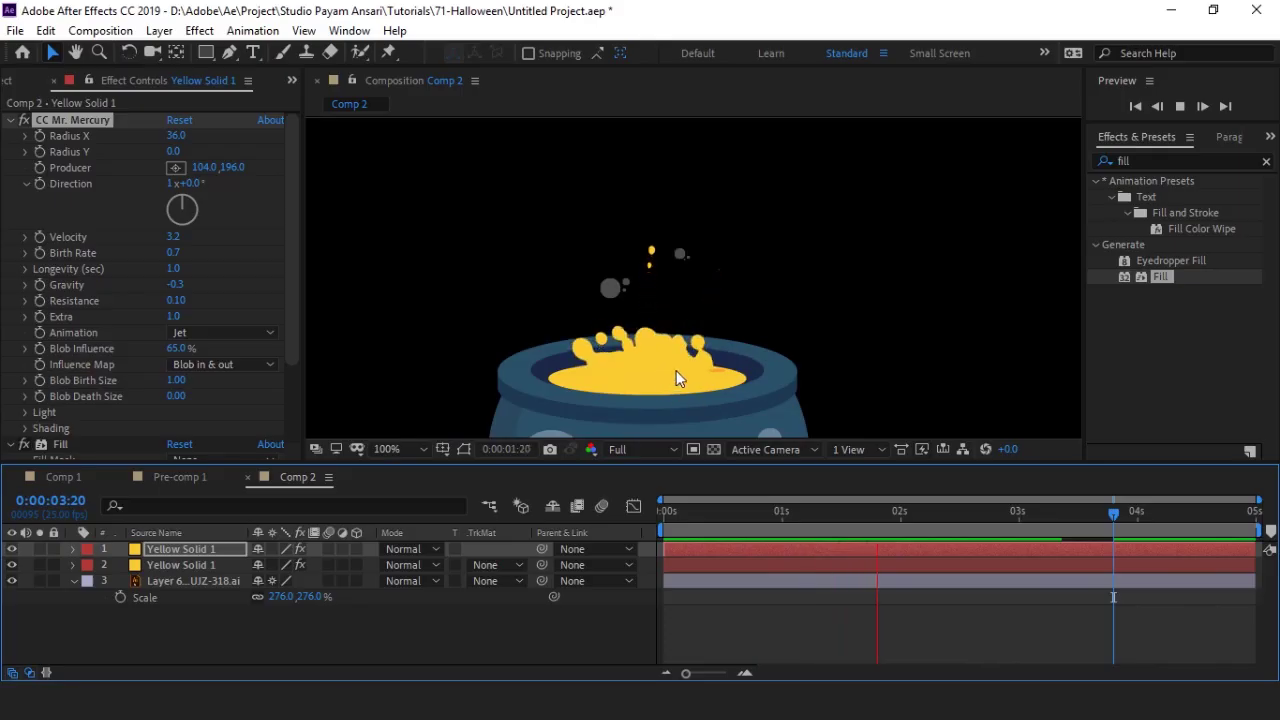
left_click(1183, 108)
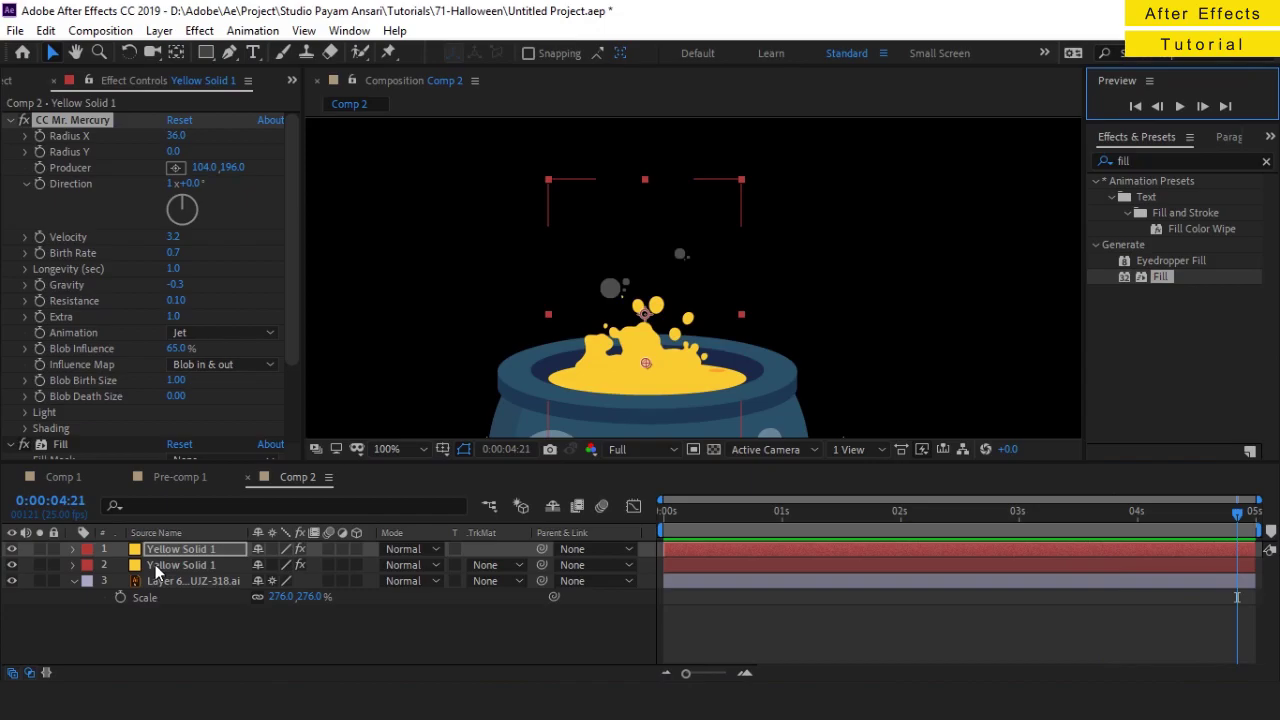
left_click(157, 566, "shift")
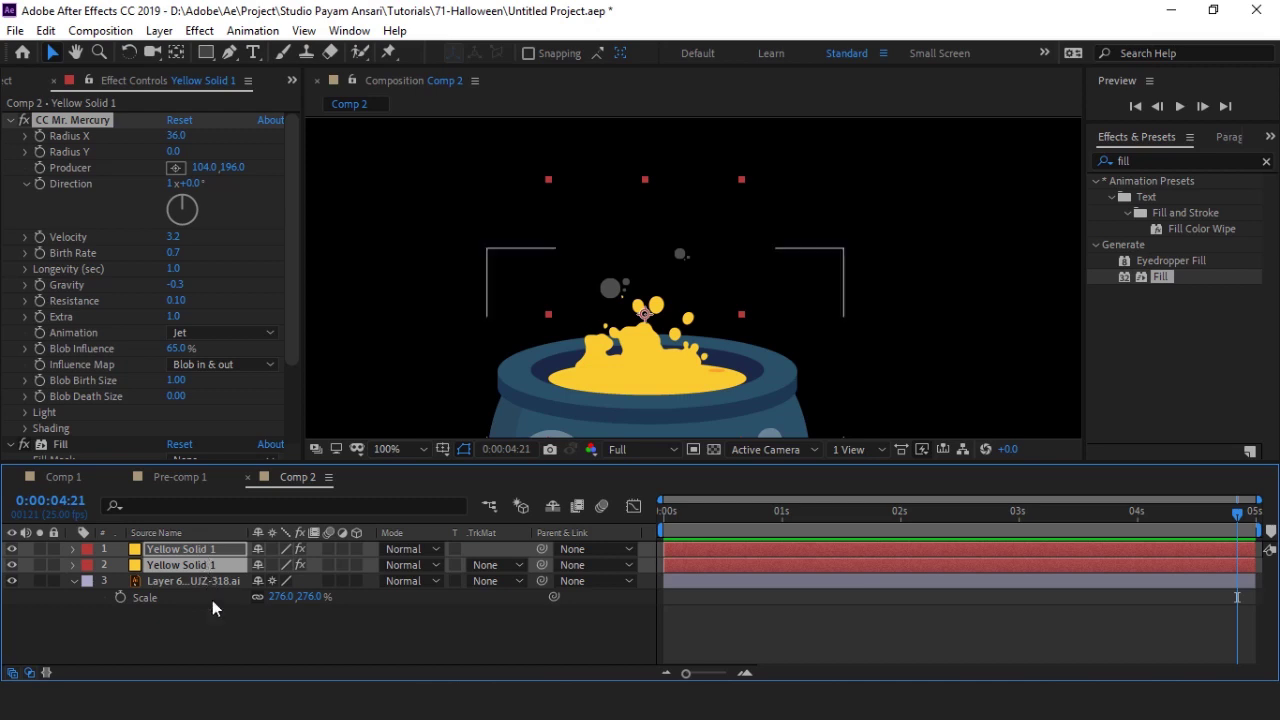
Step: Duplicate both yellow blob layers into layers 3–4 and nudge the copies slightly right
left_click(221, 620)
left_click(200, 565)
left_click(200, 549, "ctrl")
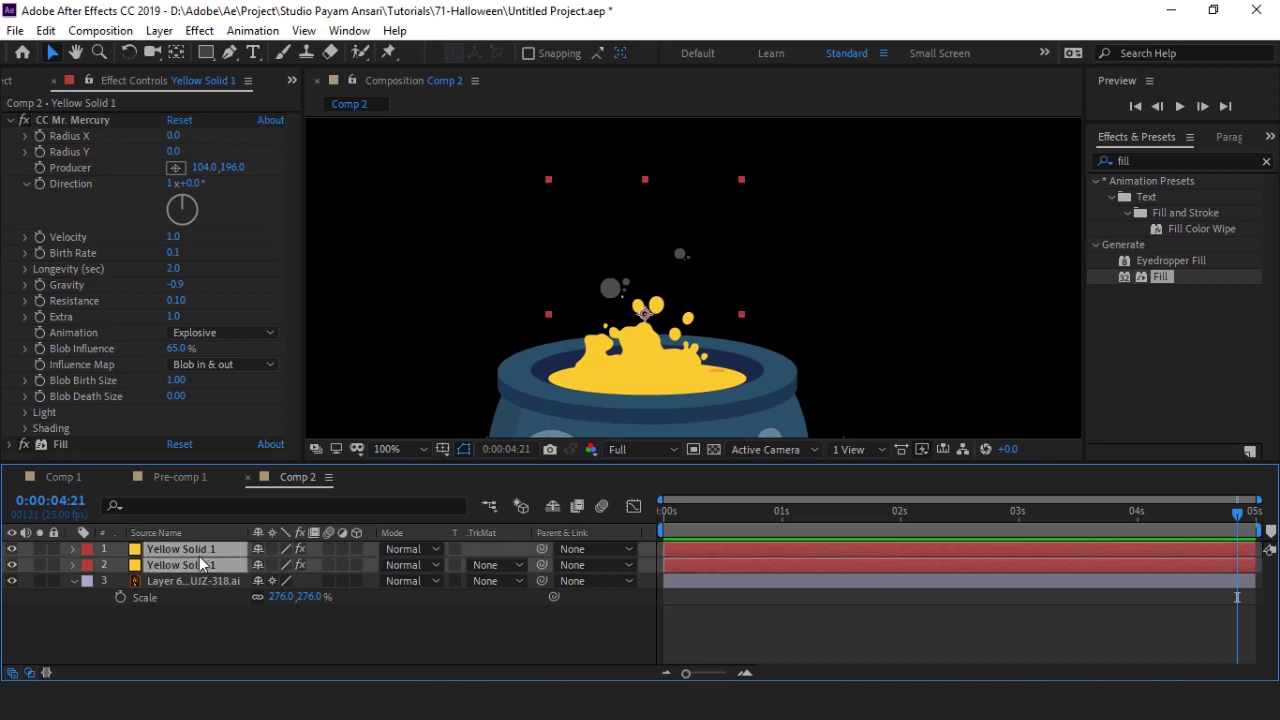
key("ctrl+d")
left_click(205, 597, "shift")
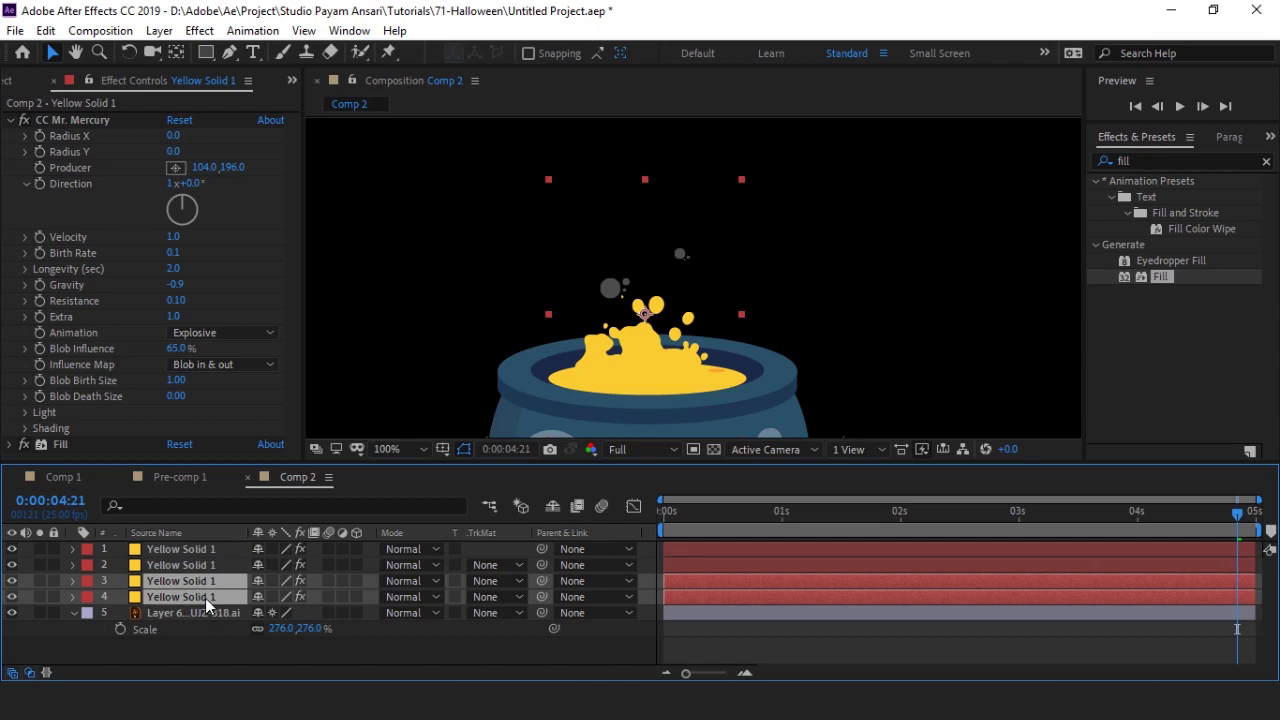
key("Right")
key("Right")
key("Right")
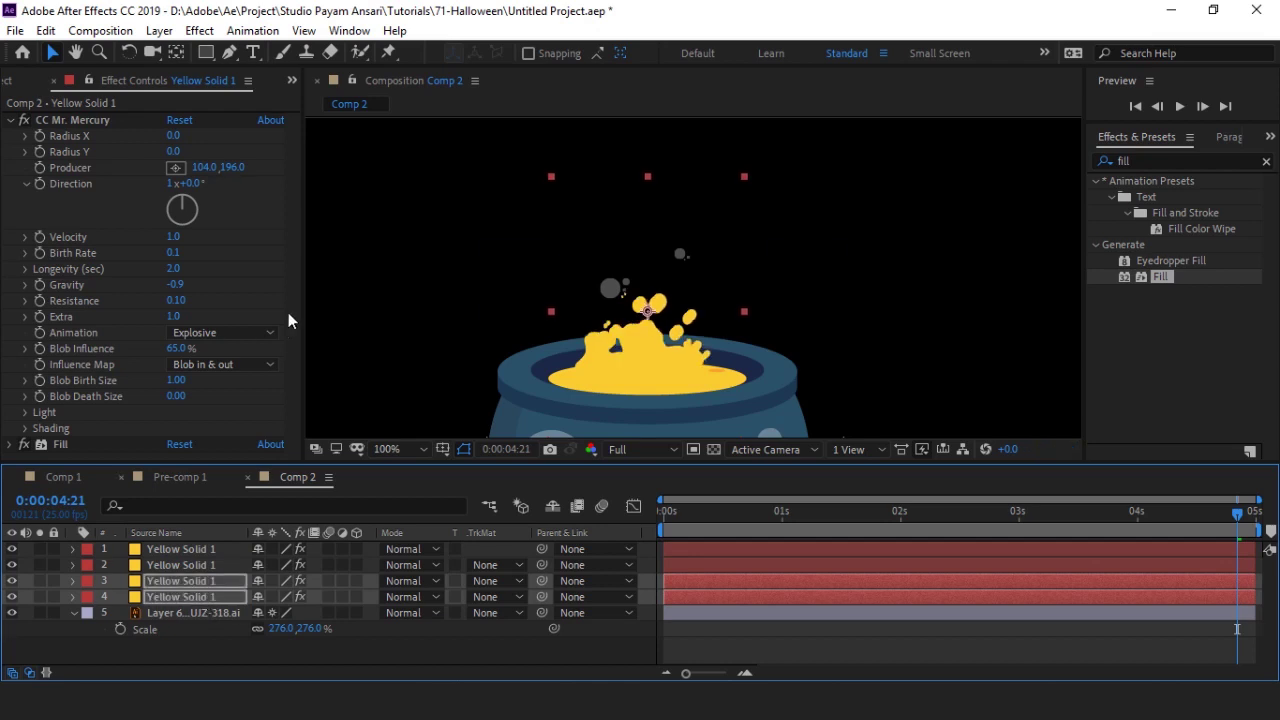
key("period")
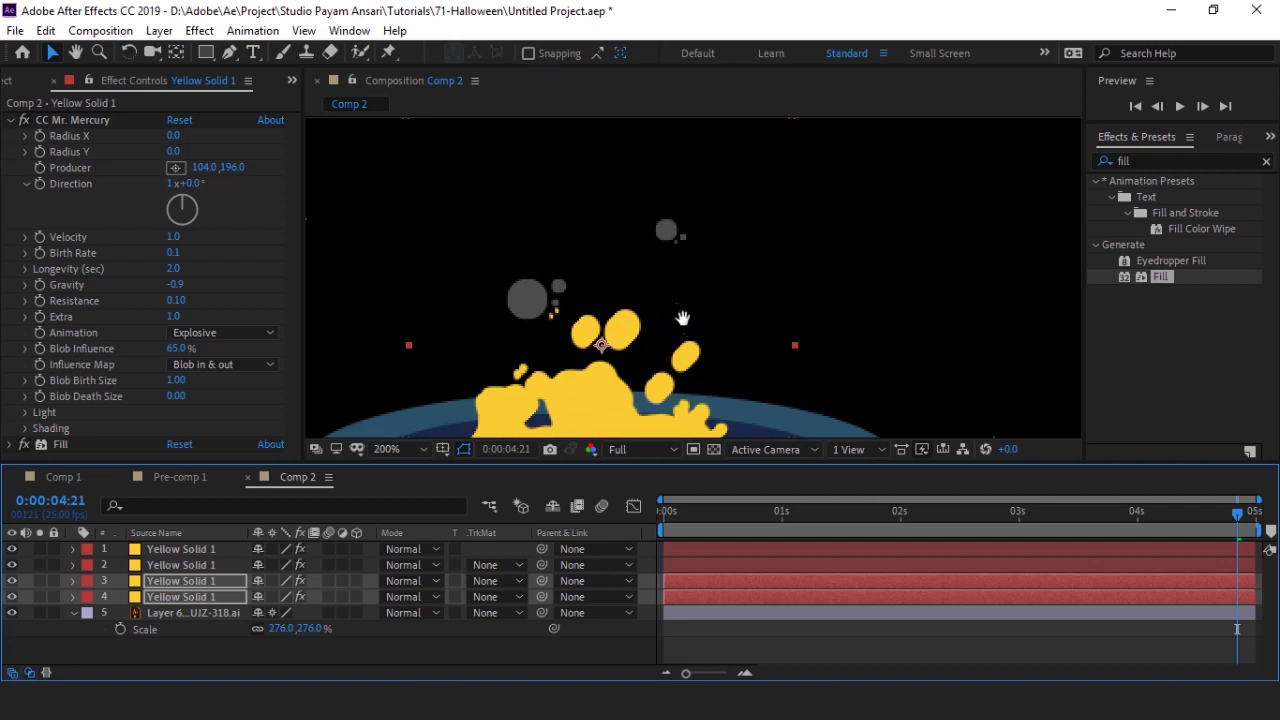
left_click_drag(683, 318, 608, 176)
left_click(10, 444)
Step: Set layer 3's Fill colour to orange sampled from the composition
left_click(182, 580)
scroll(198, 395, "down", 3)
left_click(200, 387)
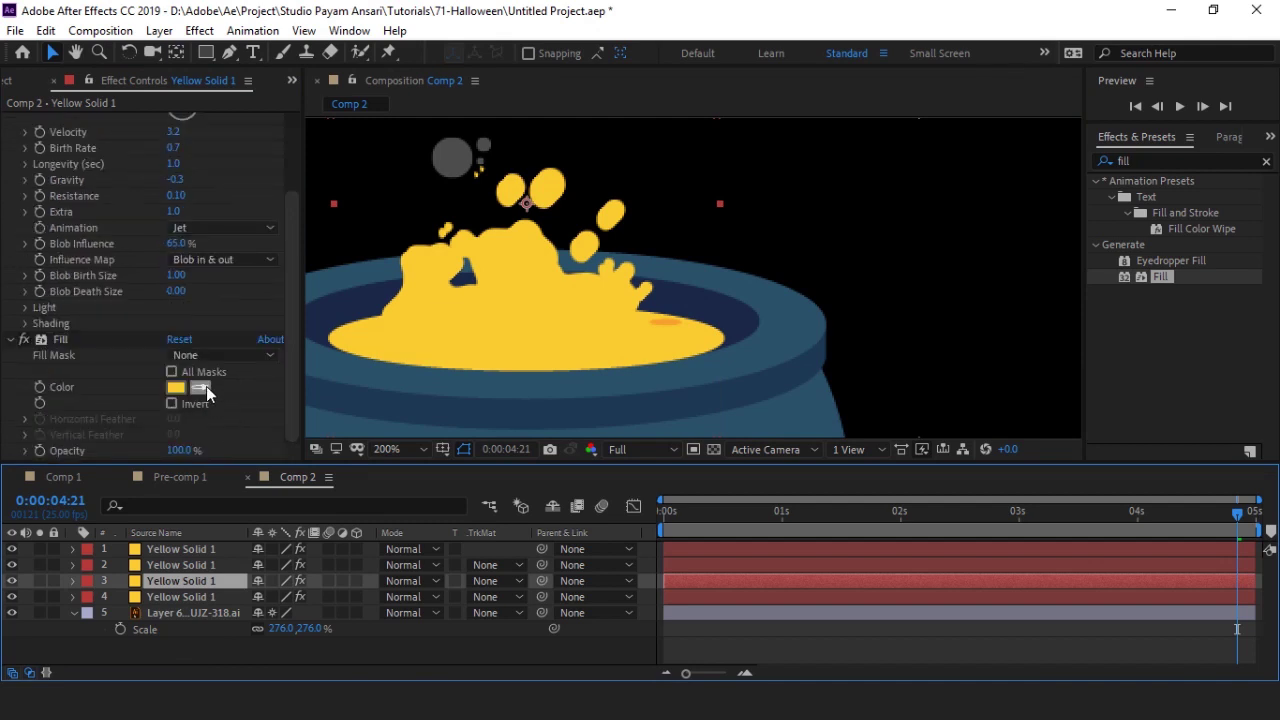
left_click(664, 320)
key("Return")
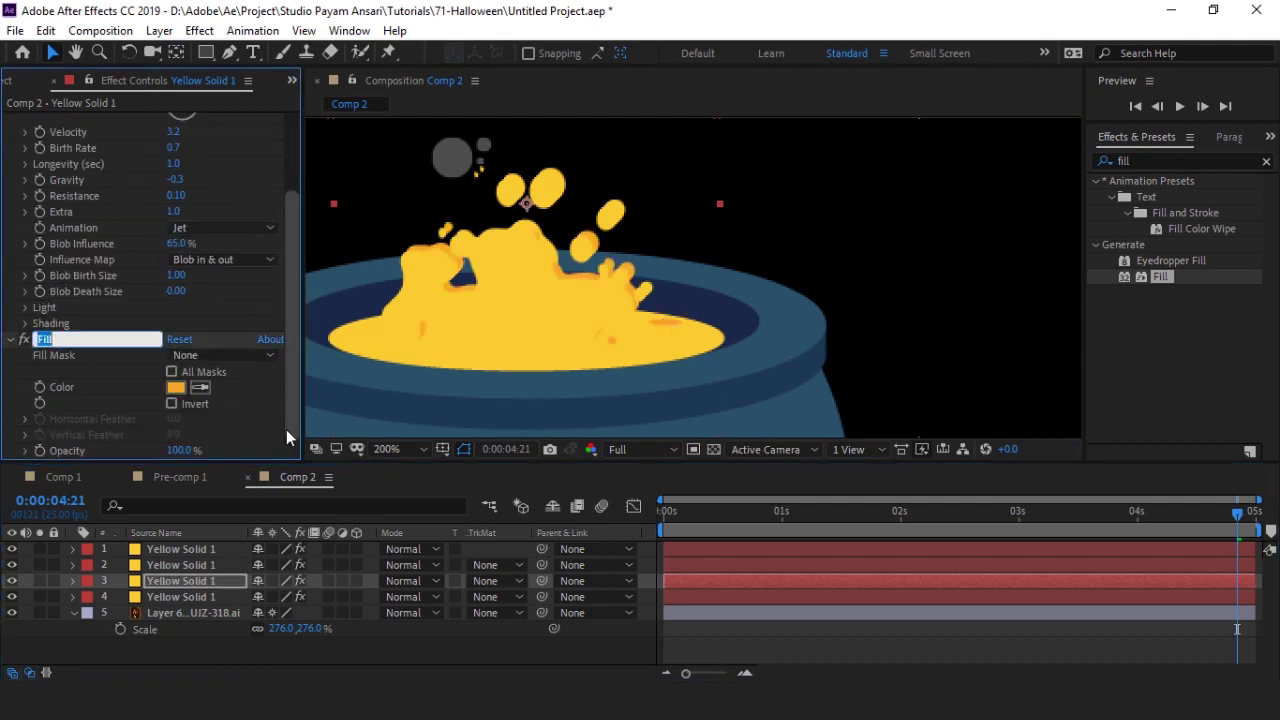
Step: Give layer 4's Fill the same orange and replay the splash from the start
left_click(180, 596)
scroll(255, 402, "down", 4)
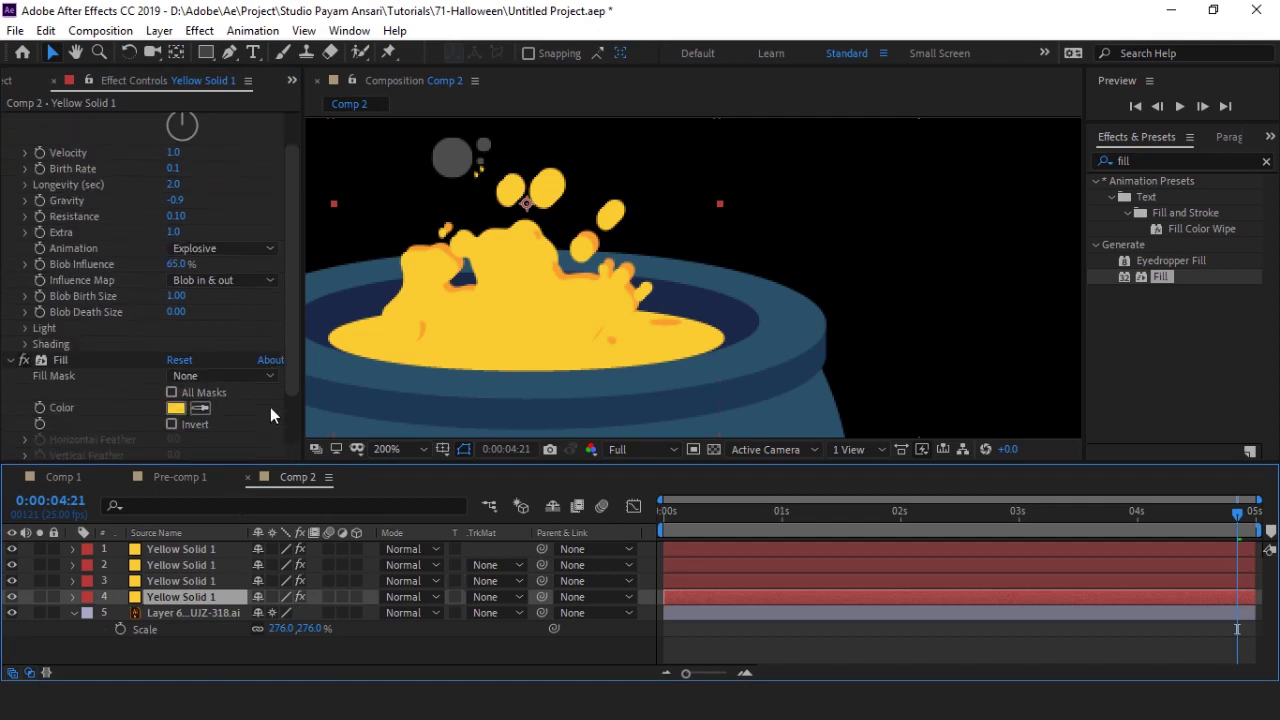
scroll(268, 406, "down", 1)
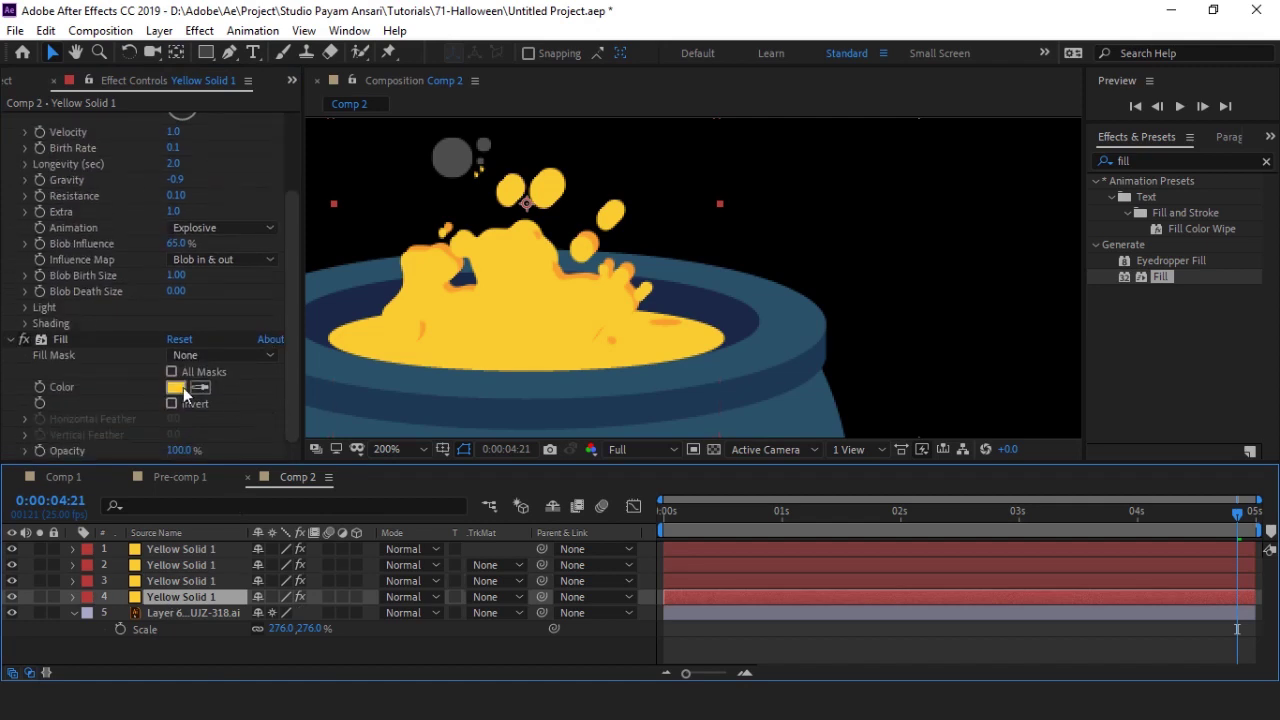
left_click(666, 320)
key("Return")
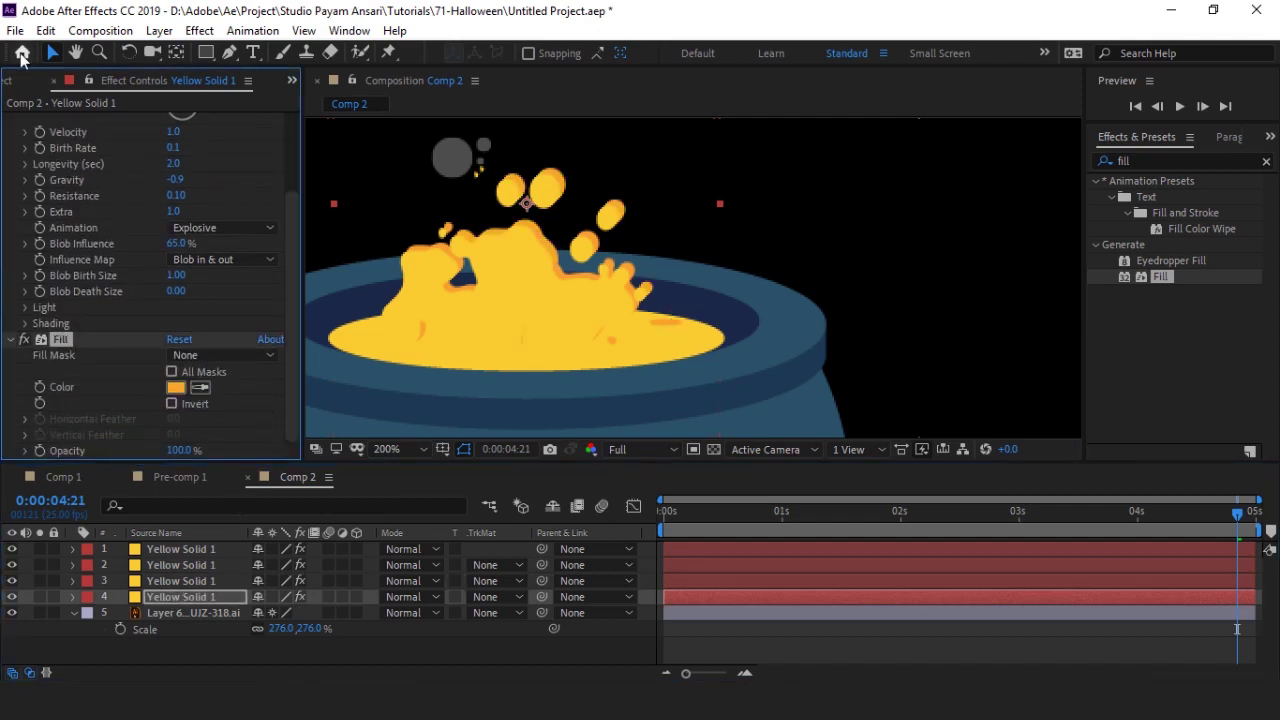
left_click(664, 510)
scroll(665, 329, "down", 2)
key("space")
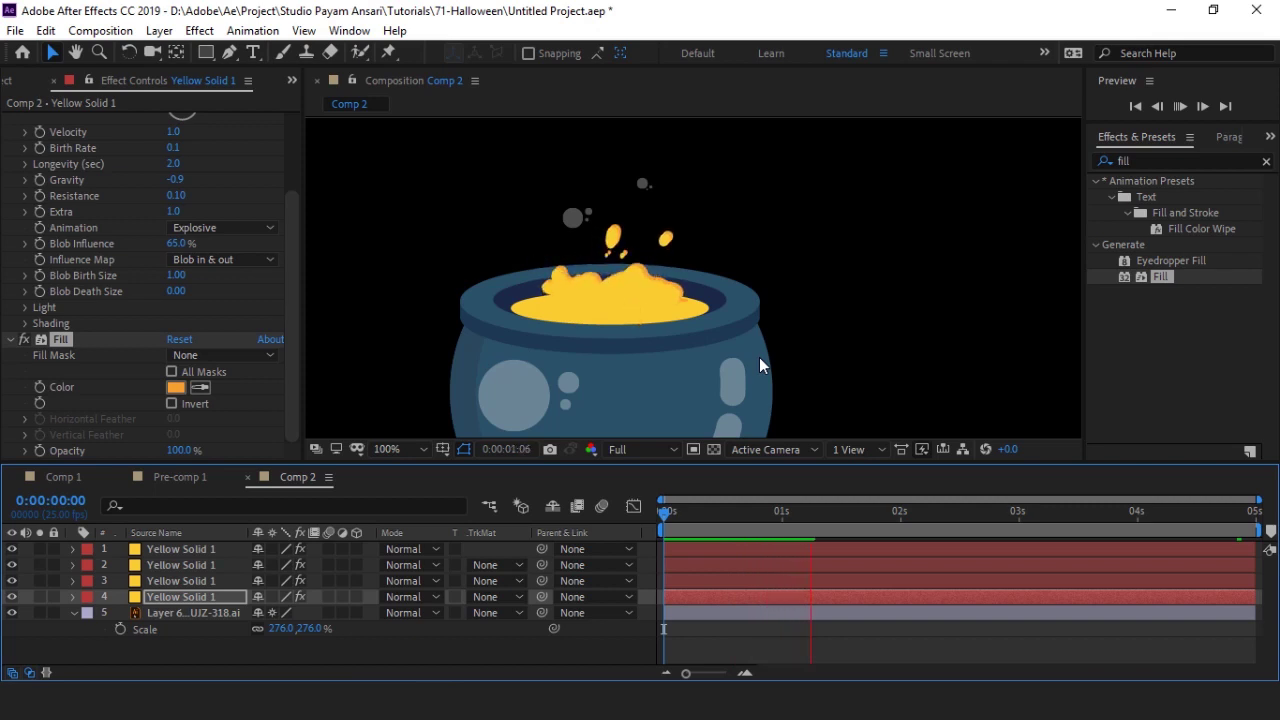
Step: Fit the comp in the viewer, hide layer 2, and replay the splash at 100%
left_click(416, 450)
left_click(445, 135)
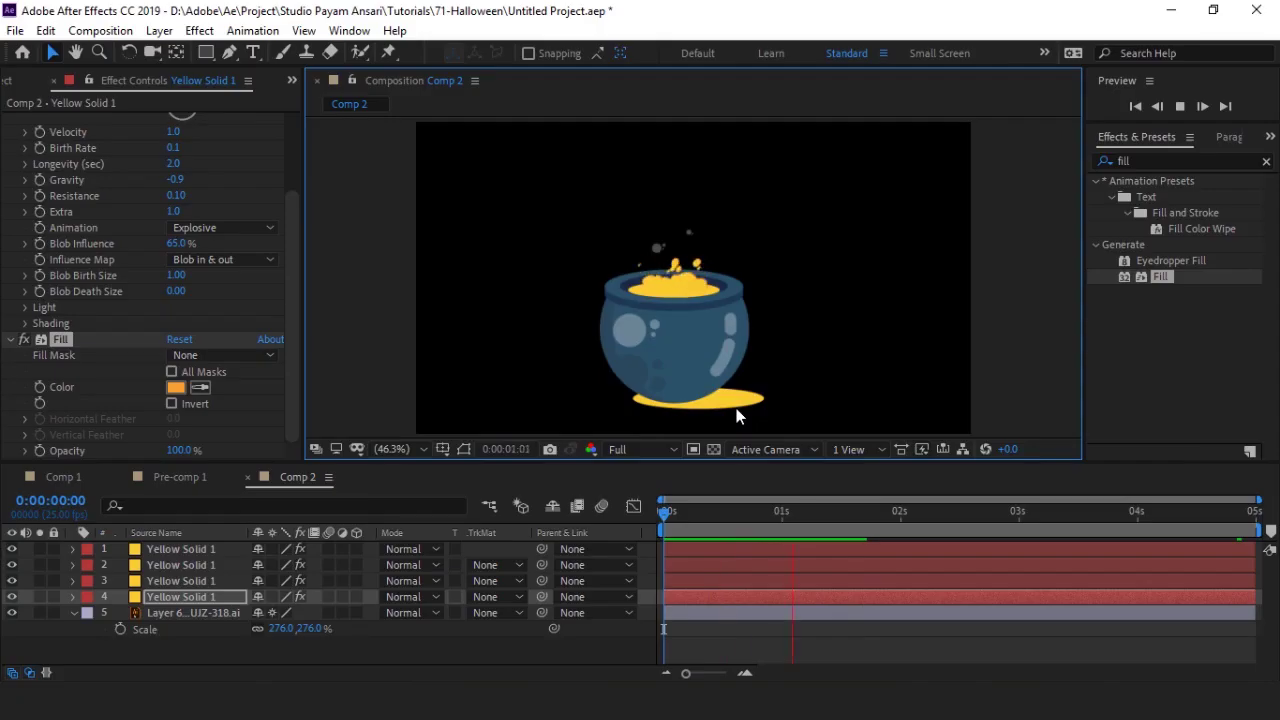
scroll(631, 294, "up", 1)
key("space")
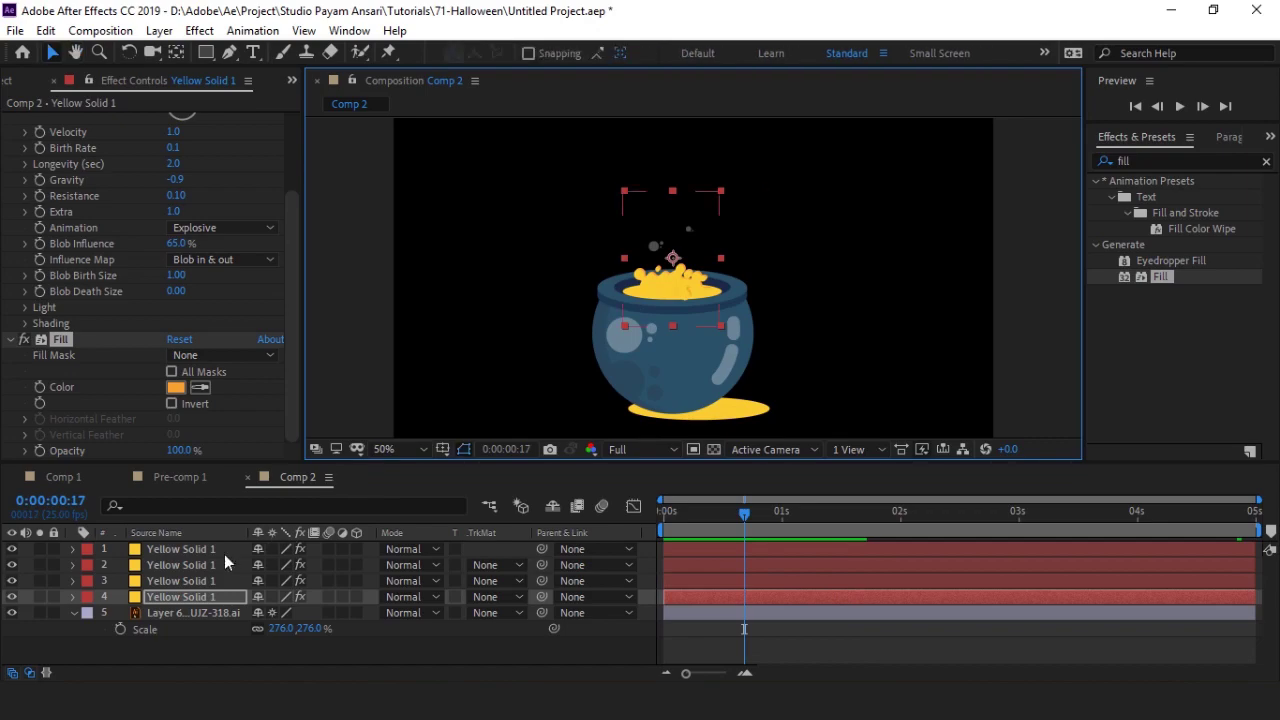
left_click(201, 565)
left_click(12, 566)
key("space")
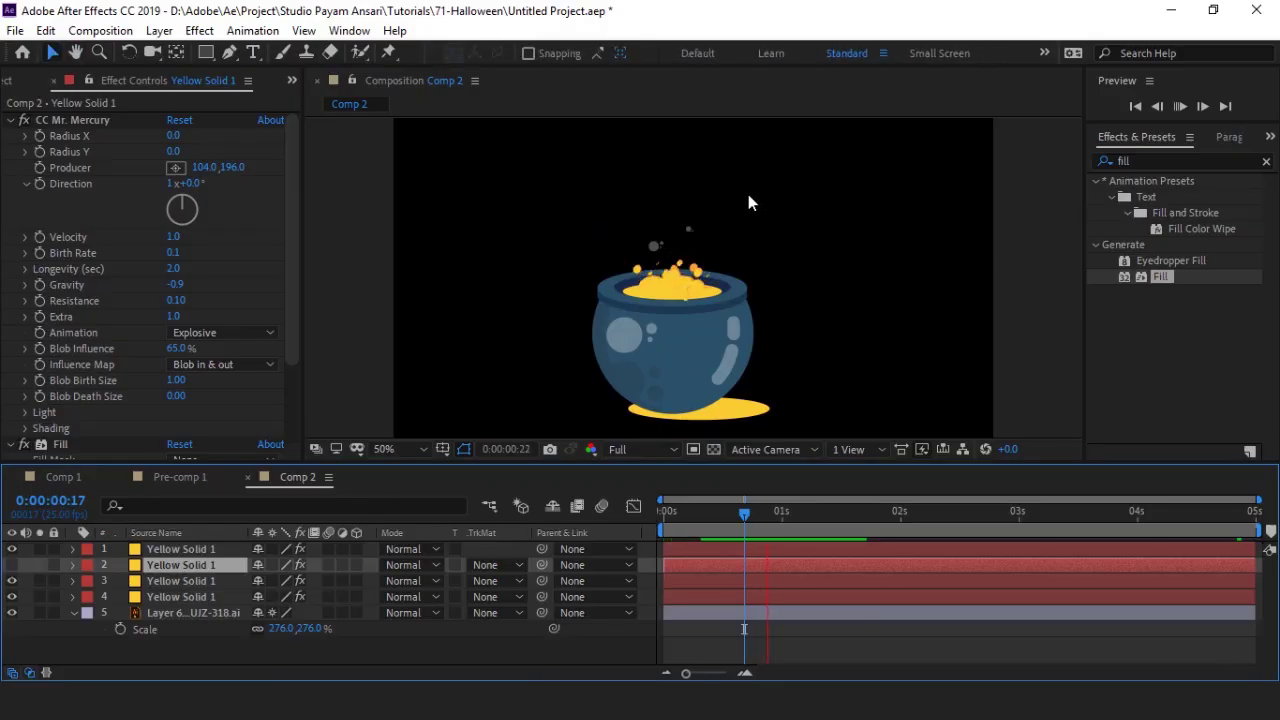
key("slash")
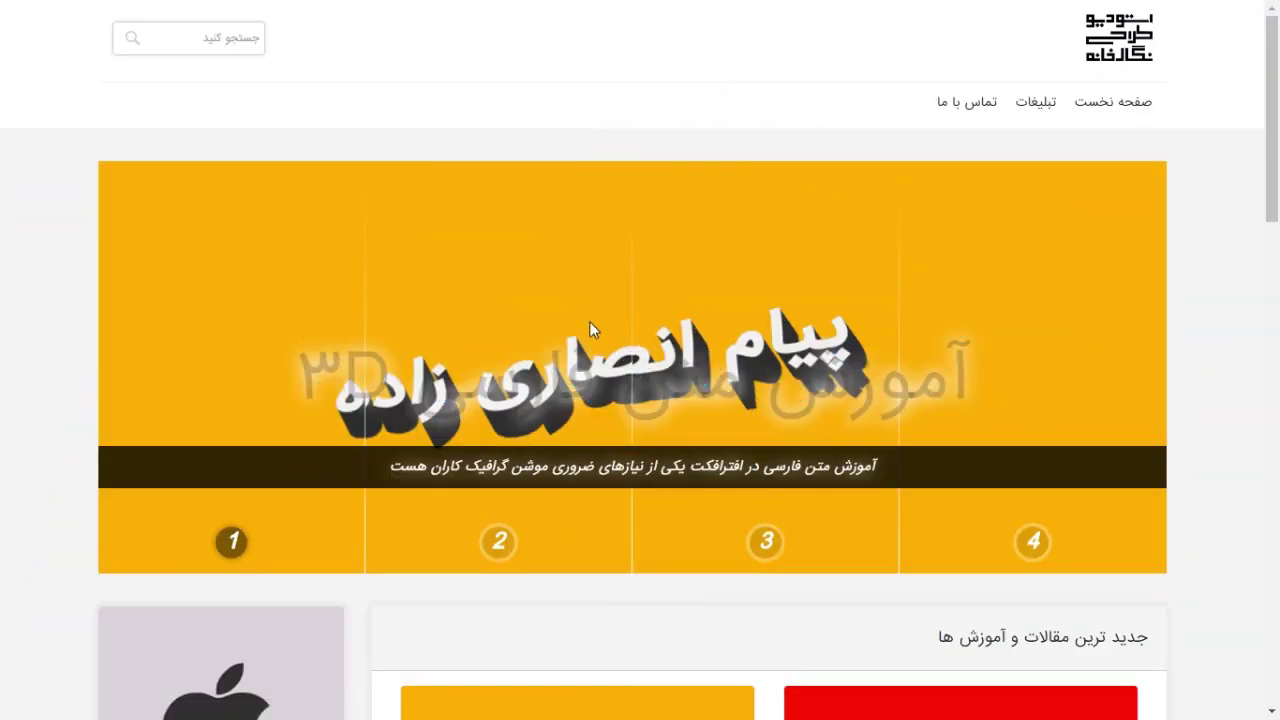
Step: Open the 3D Persian text article and play its embedded tutorial video
scroll(591, 331, "down", 5)
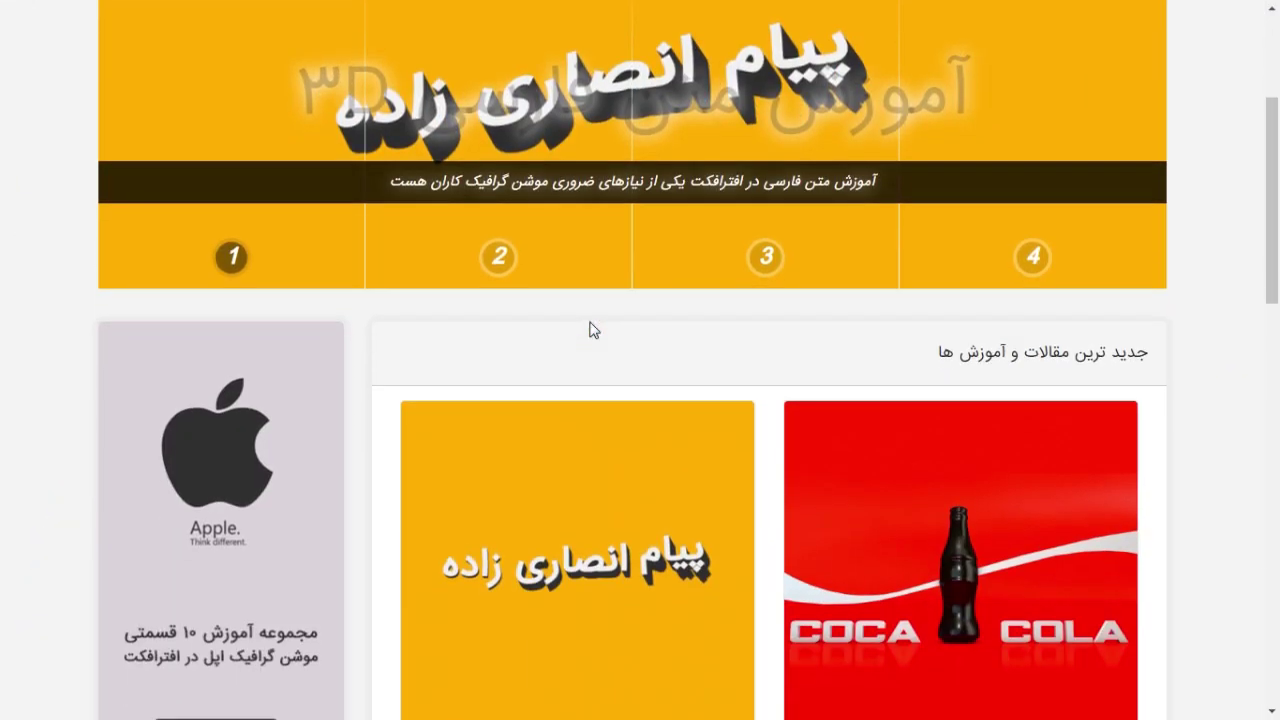
left_click(592, 330)
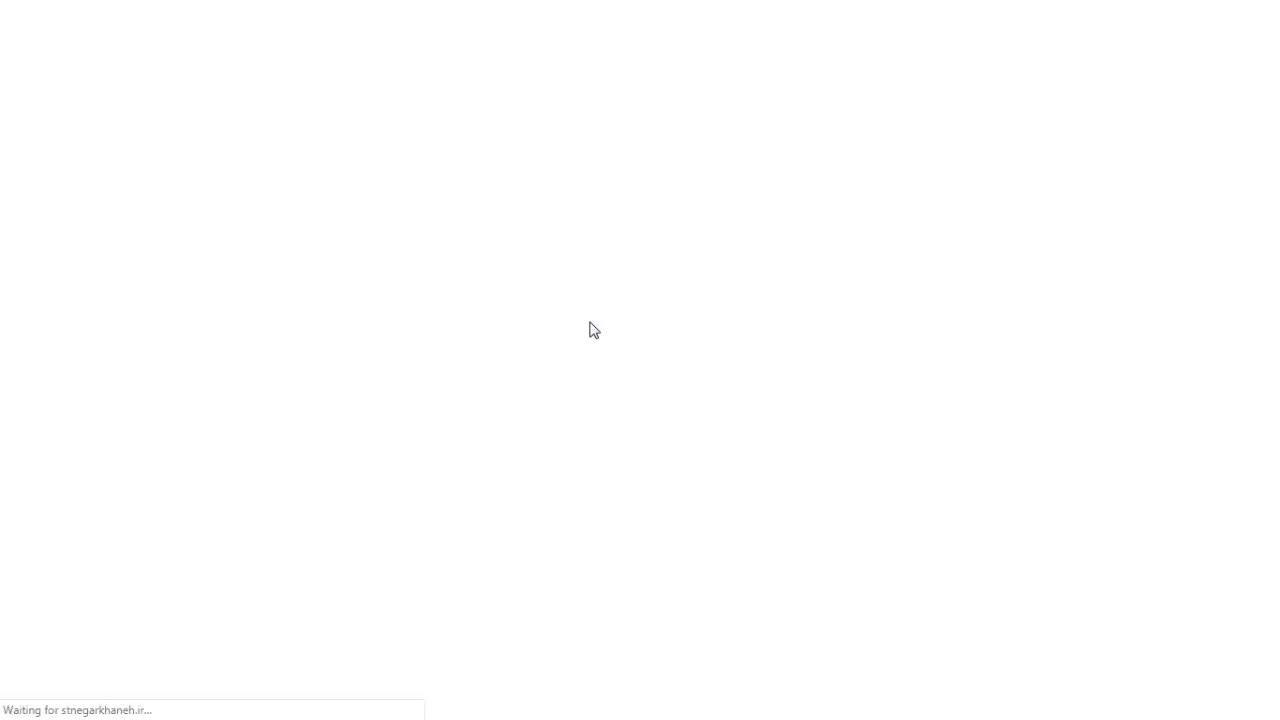
scroll(1018, 338, "down", 6)
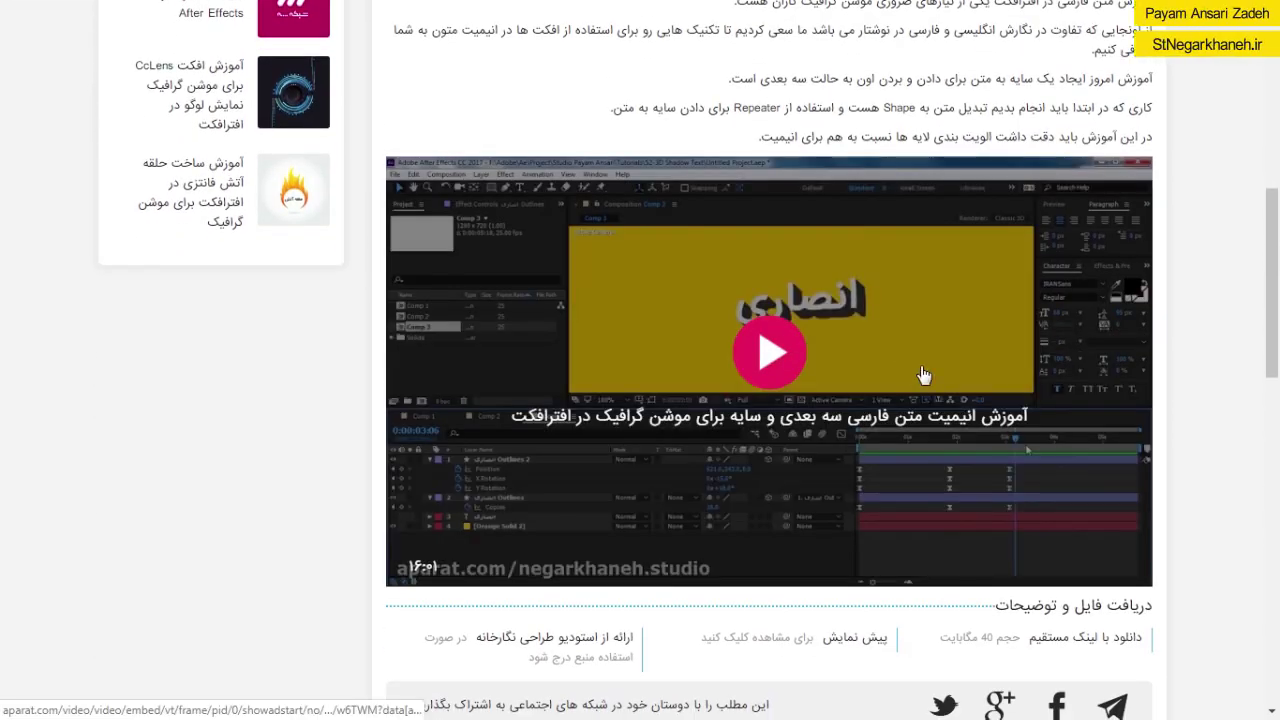
left_click(1093, 389)
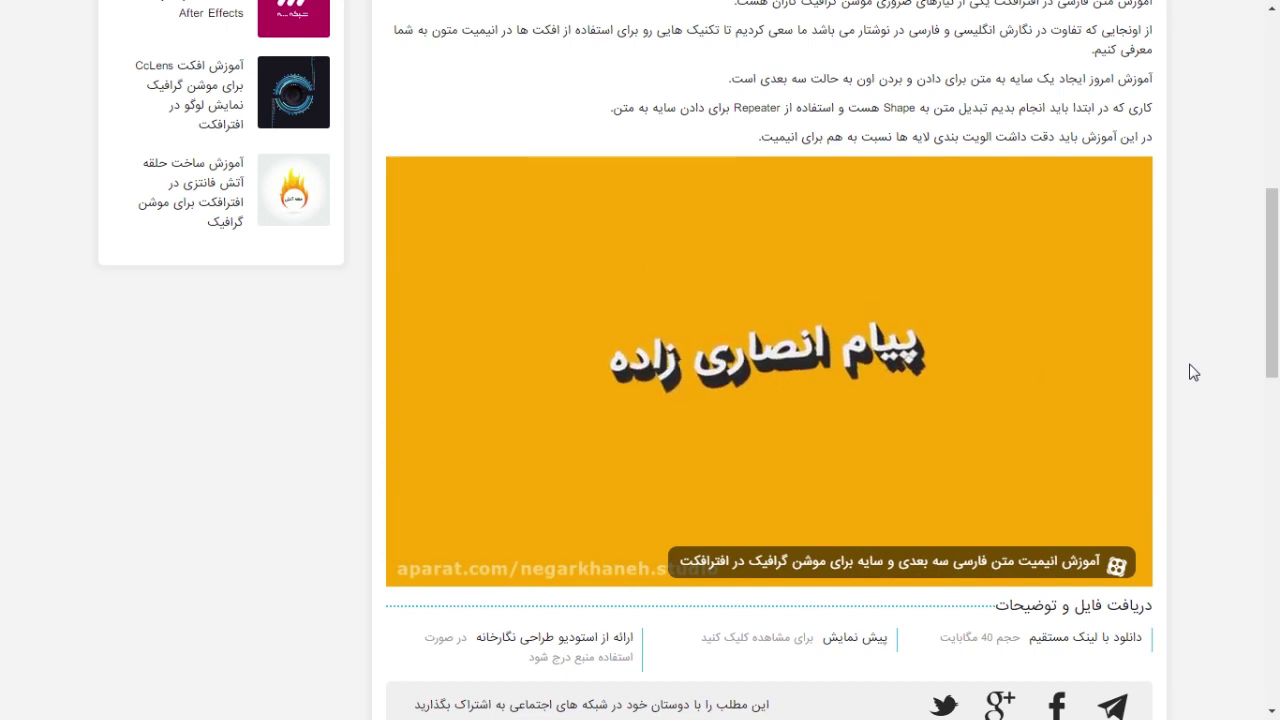
Step: Scroll down to the comment form and step through its message, name, email and website fields
scroll(1192, 372, "down", 5)
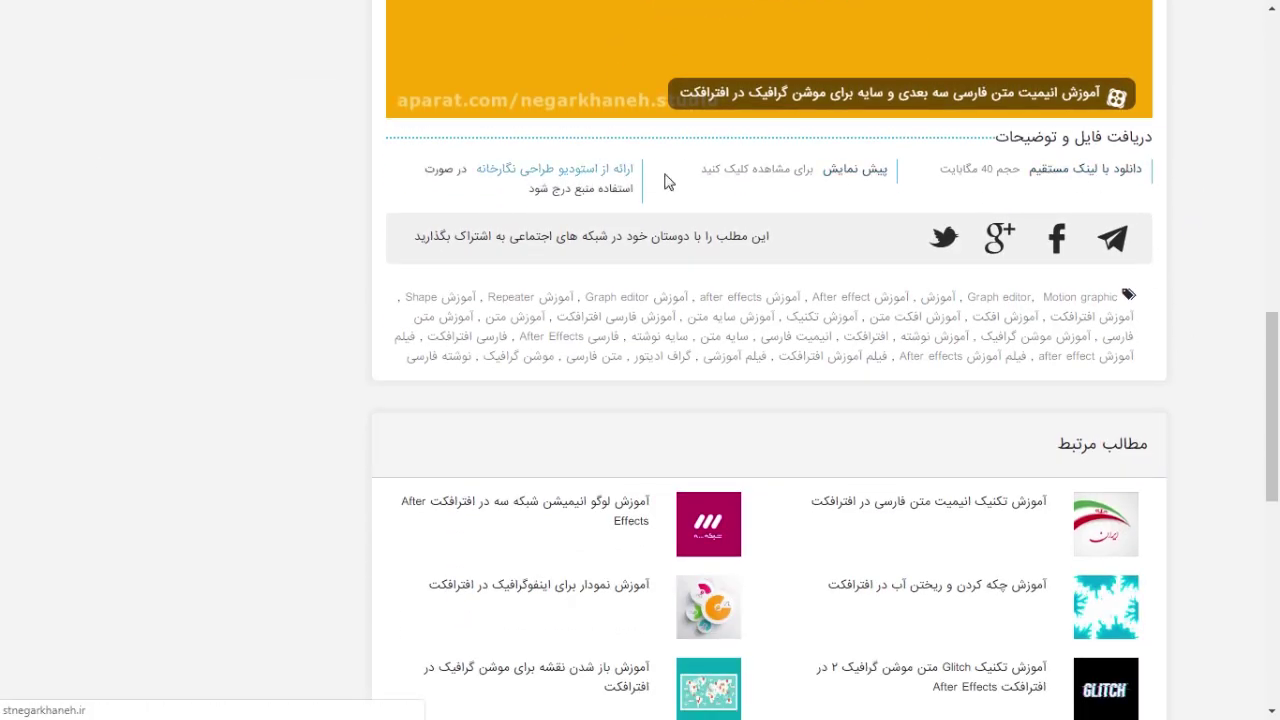
scroll(1203, 229, "down", 5)
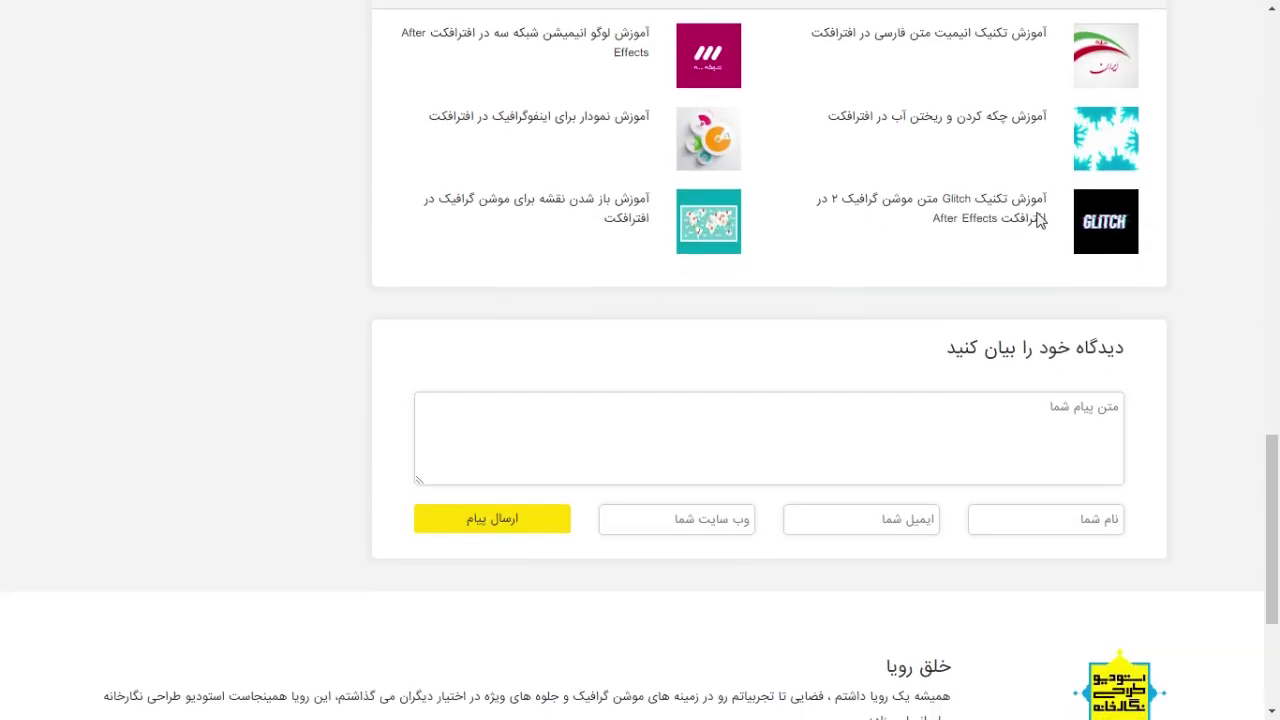
scroll(1040, 220, "up", 1)
left_click(1089, 515)
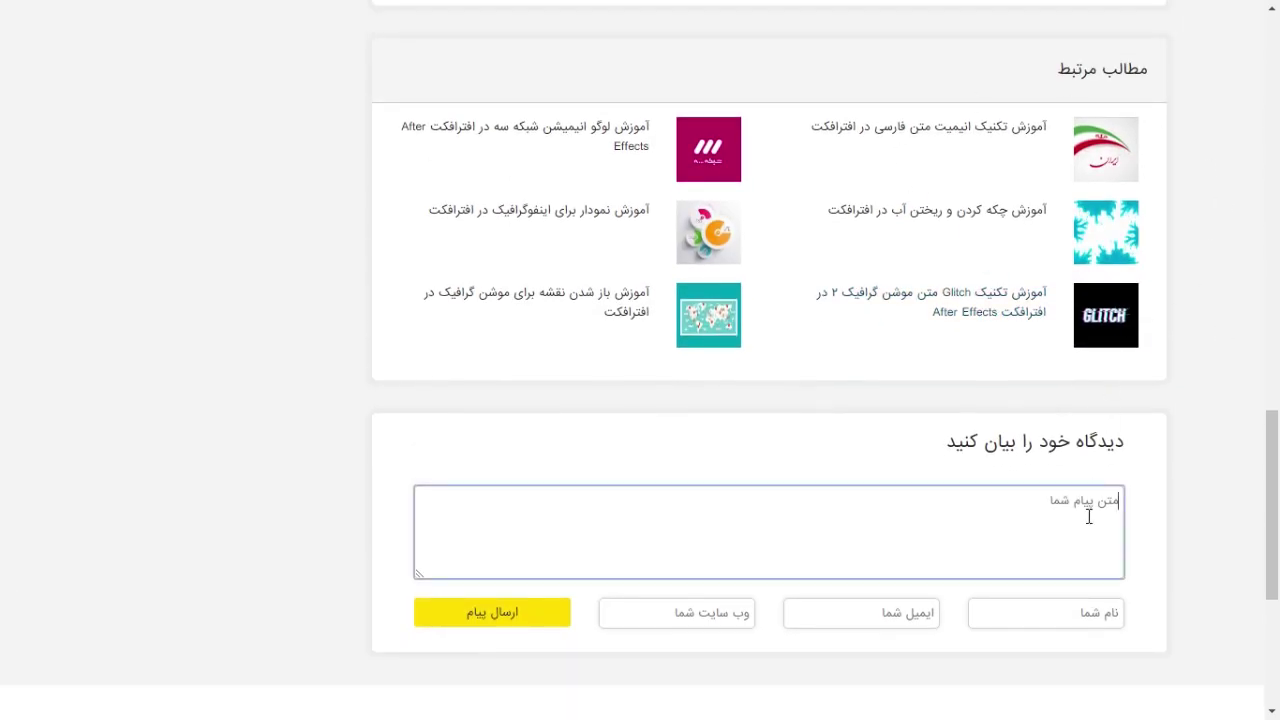
left_click(1090, 615)
left_click(857, 620)
left_click(703, 622)
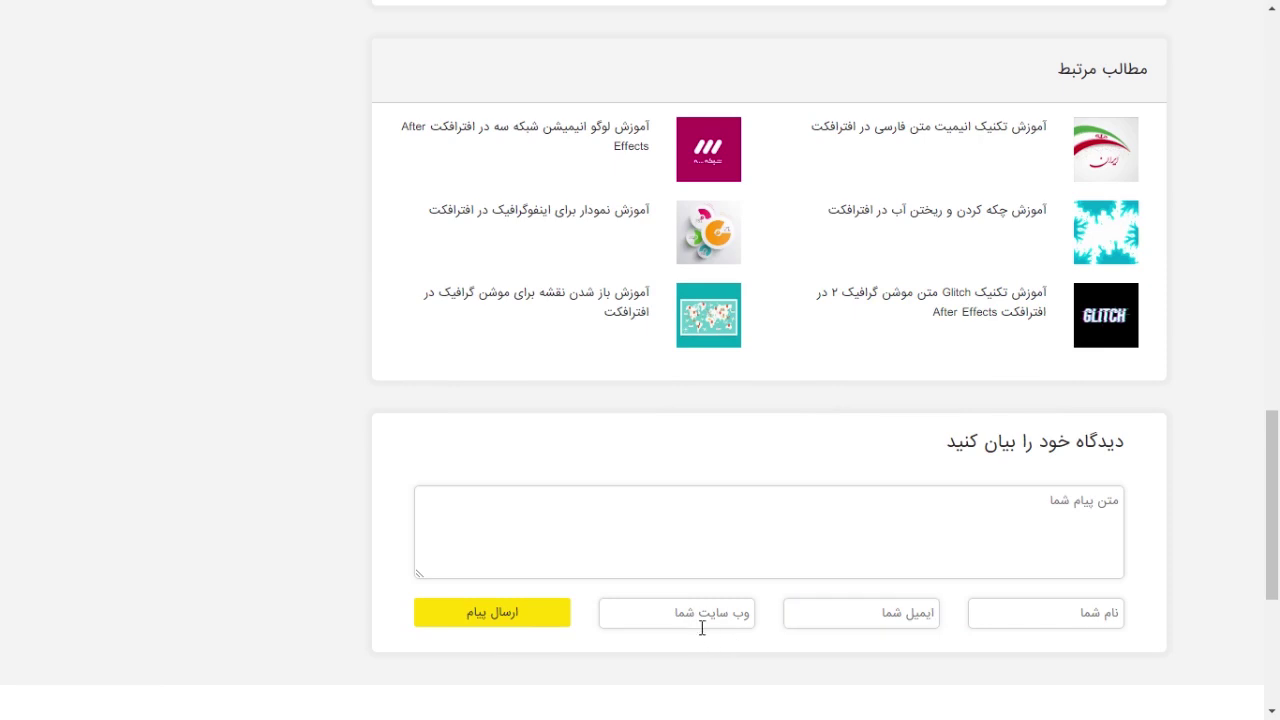
Step: Scroll back up through the related posts to the top of the article
scroll(616, 466, "down", 4)
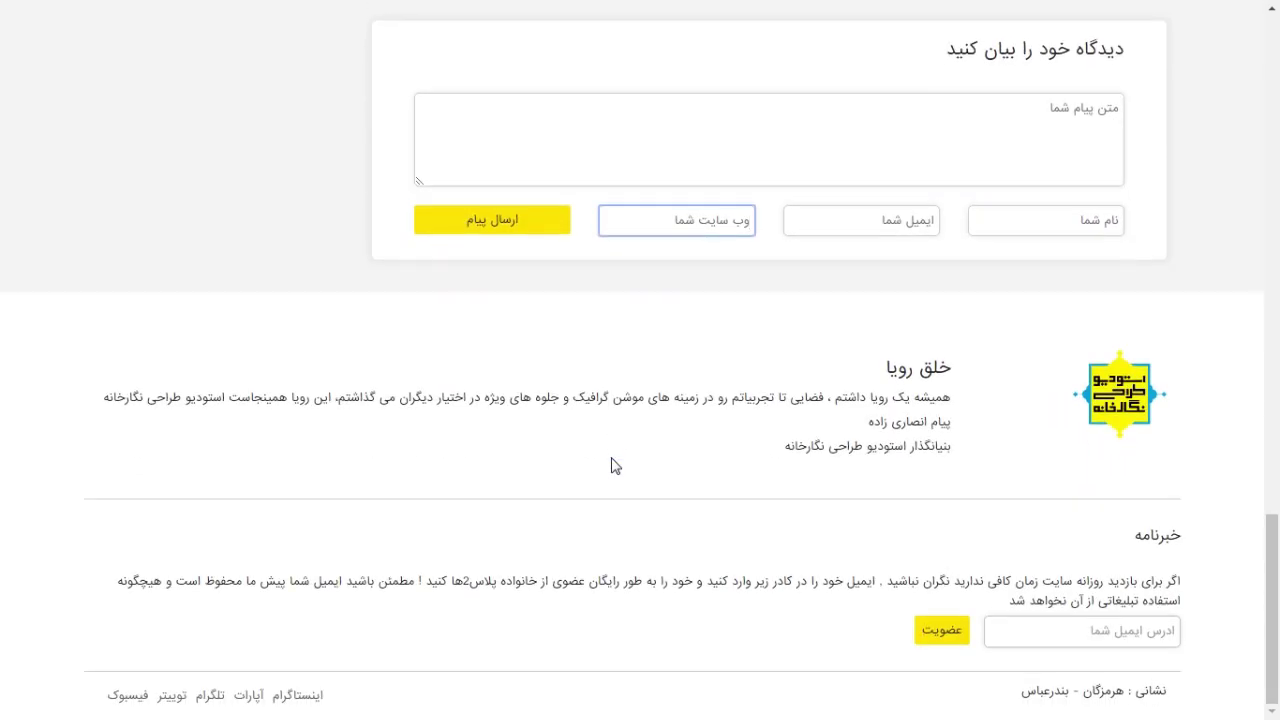
scroll(615, 467, "up", 2)
scroll(616, 466, "up", 1)
scroll(643, 491, "up", 4)
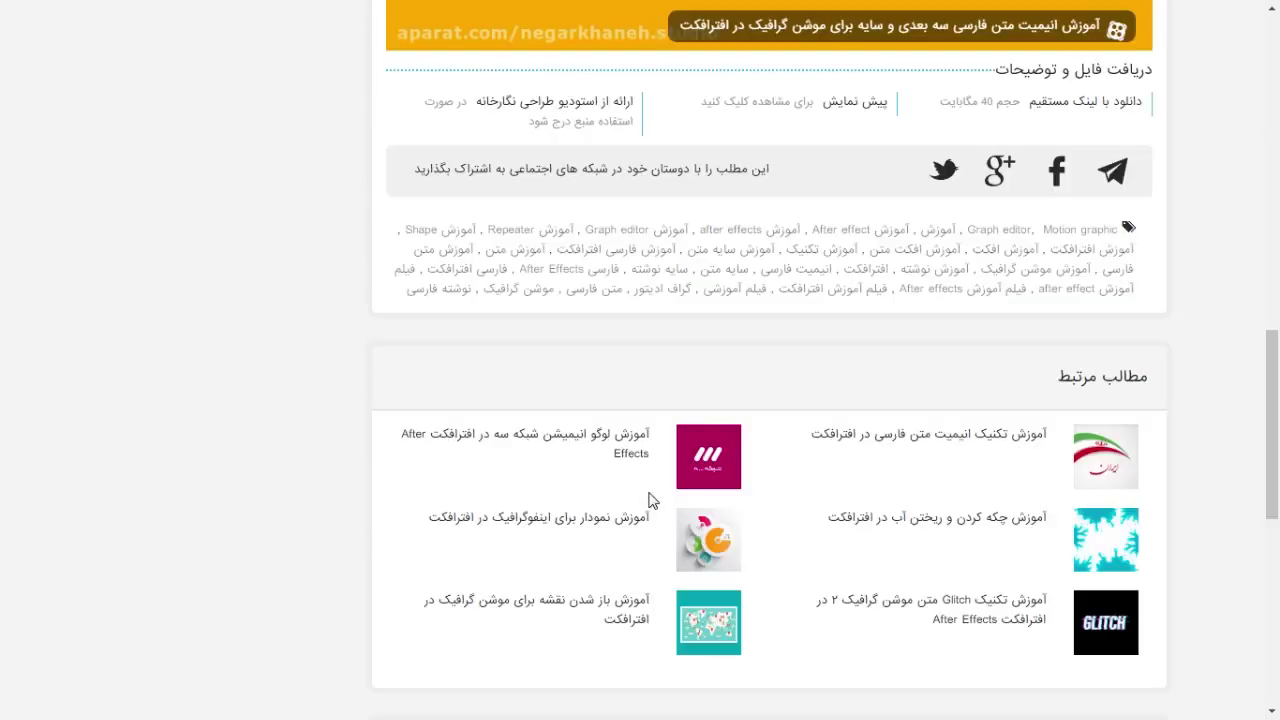
scroll(651, 500, "up", 5)
scroll(651, 503, "up", 2)
scroll(651, 500, "up", 5)
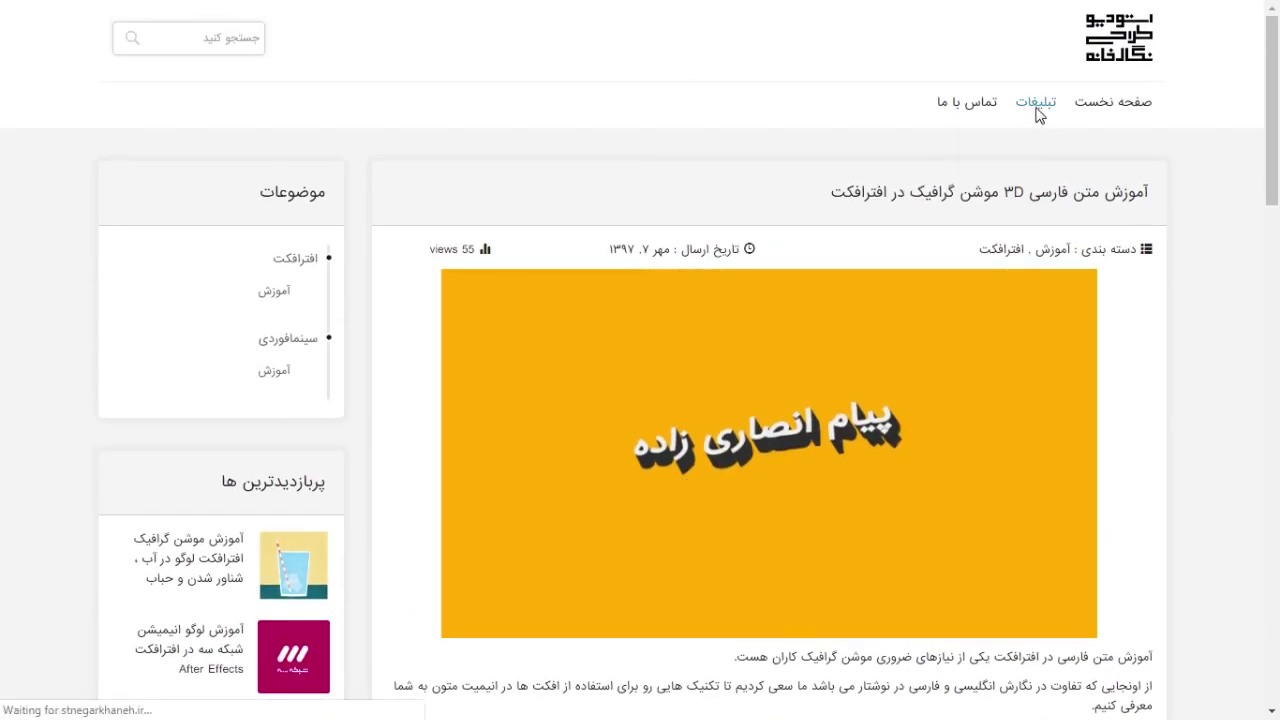
Step: Scroll through the Advertising page's on-site and social-network ad options and its ad request form
scroll(1190, 260, "down", 3)
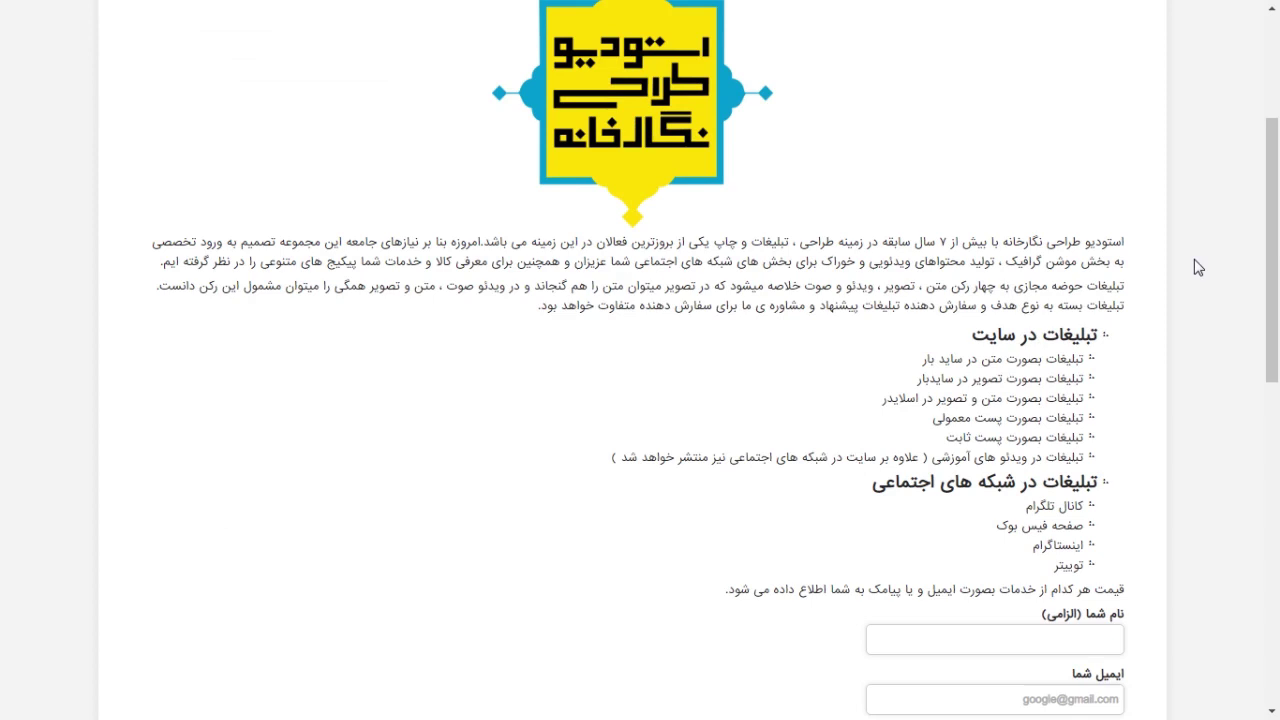
scroll(1200, 267, "down", 2)
scroll(1198, 266, "down", 3)
scroll(1195, 264, "down", 2)
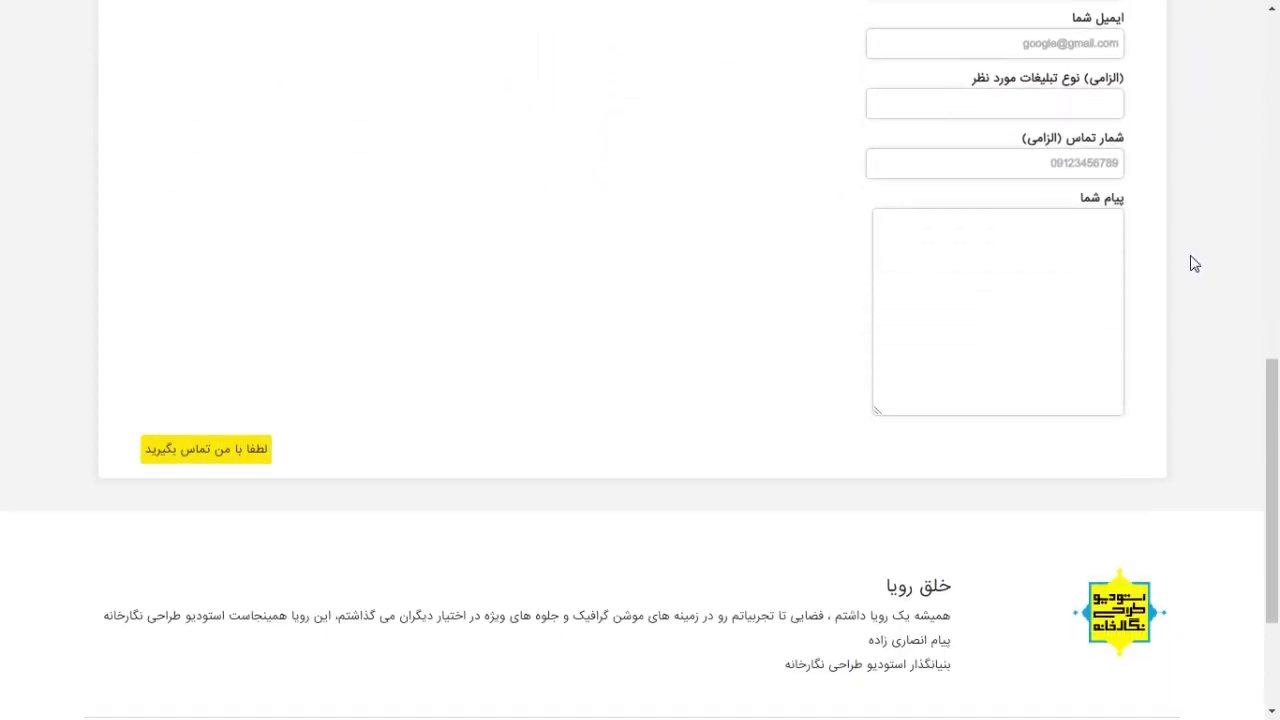
scroll(1193, 264, "up", 6)
scroll(1193, 264, "up", 2)
scroll(1277, 200, "down", 1)
left_click_drag(1278, 200, 1278, 192)
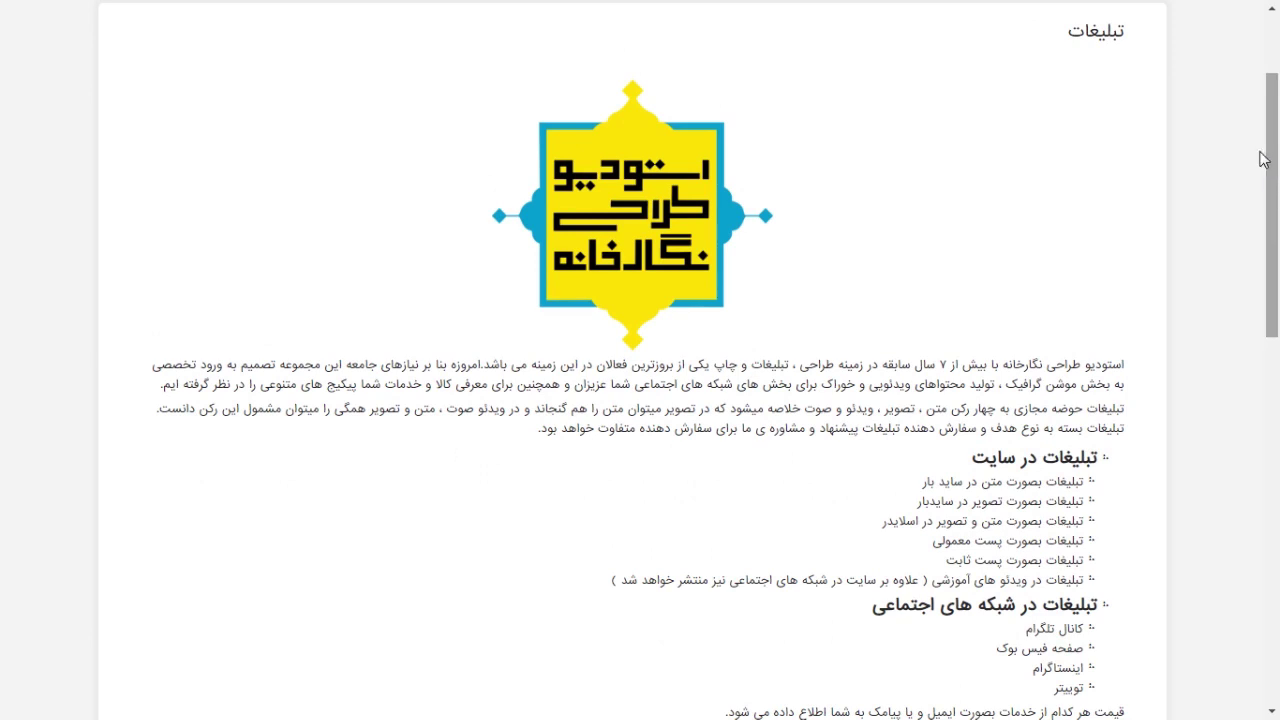